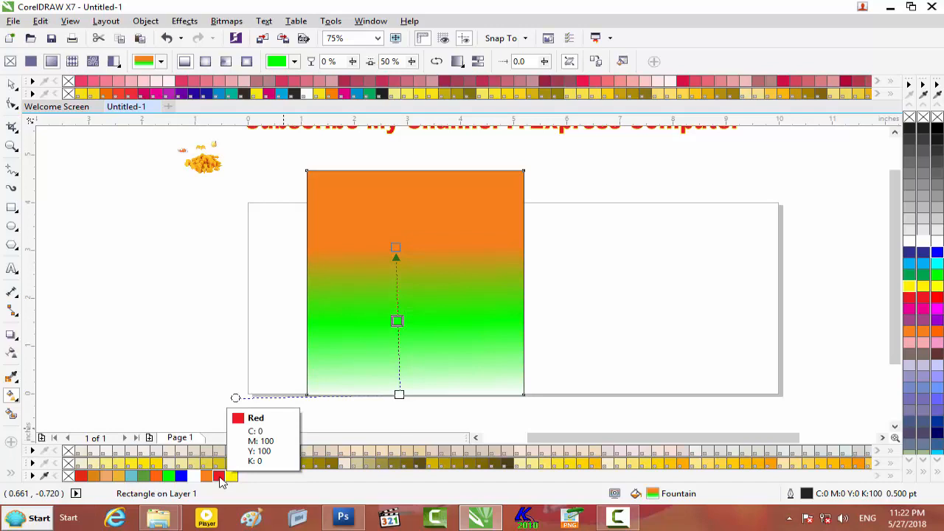
- Shorten the rectangle's orange-green-white fountain fill by raising its white end, and set the green midpoint to 48%
{"action": "left_click_drag", "start_coordinate": [222, 478], "coordinate": [419, 326]}
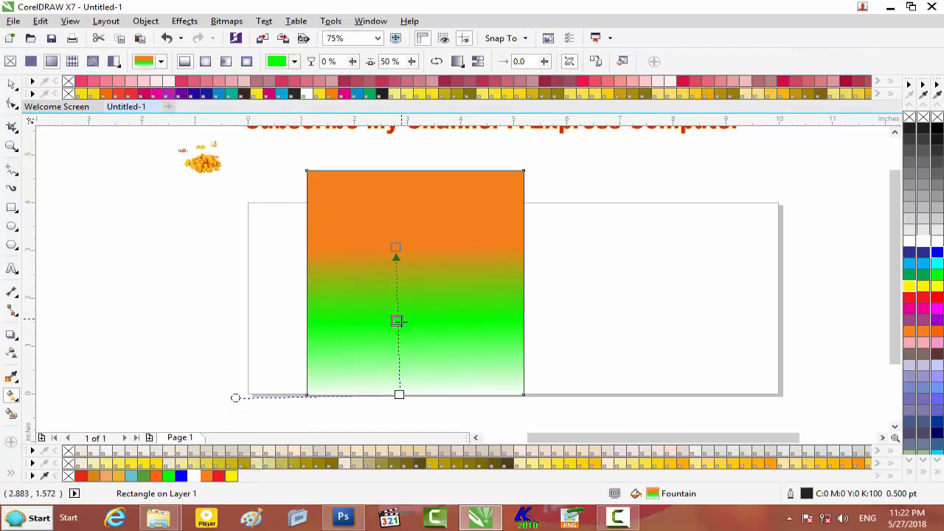
{"action": "left_click", "coordinate": [398, 331]}
{"action": "left_click_drag", "start_coordinate": [399, 395], "coordinate": [398, 344]}
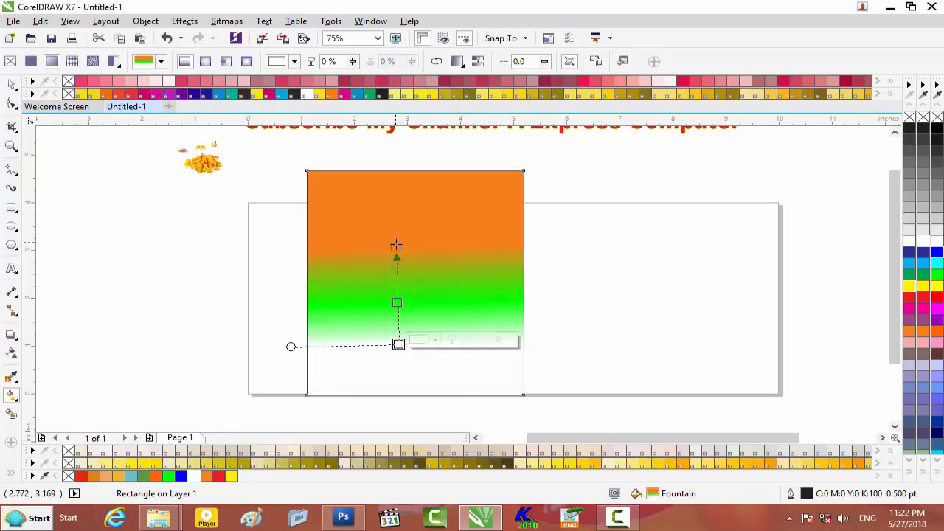
{"action": "left_click_drag", "start_coordinate": [399, 249], "coordinate": [400, 252]}
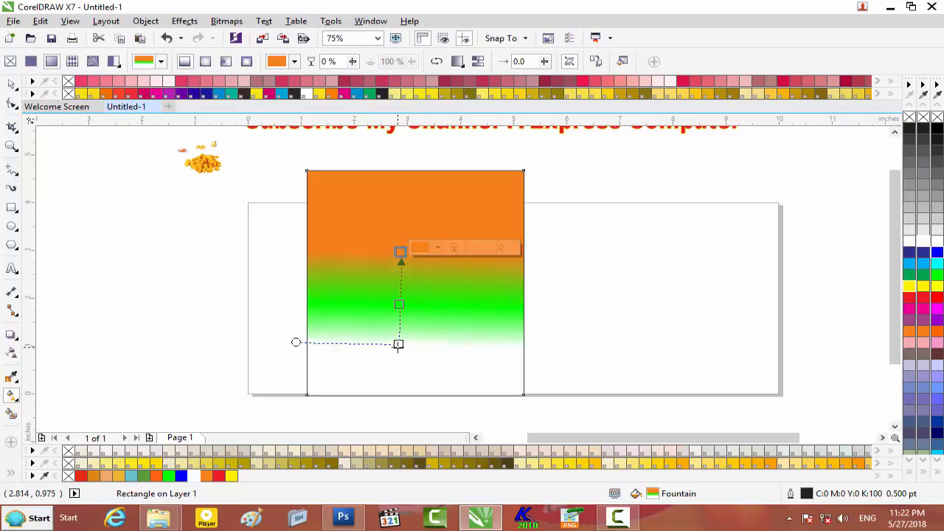
{"action": "left_click_drag", "start_coordinate": [398, 345], "coordinate": [398, 348]}
{"action": "left_click_drag", "start_coordinate": [399, 307], "coordinate": [398, 302]}
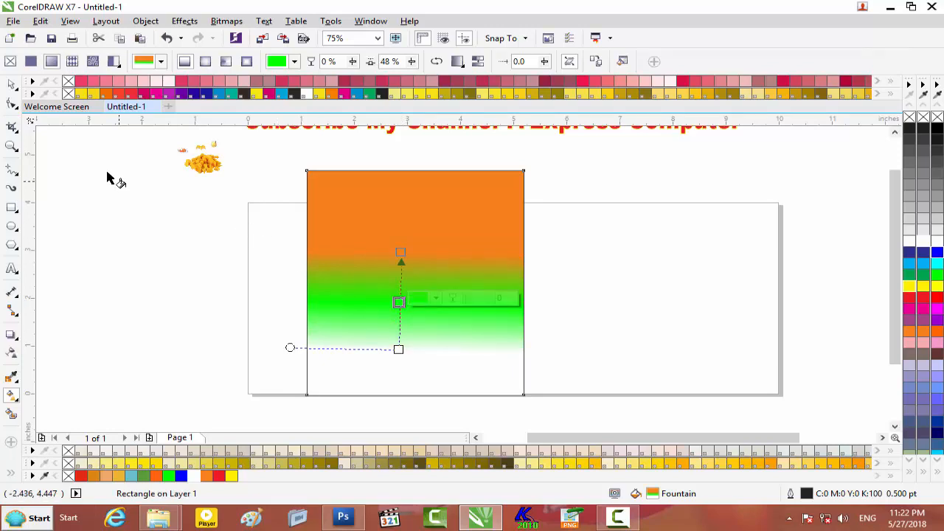
{"action": "left_click", "coordinate": [12, 84]}
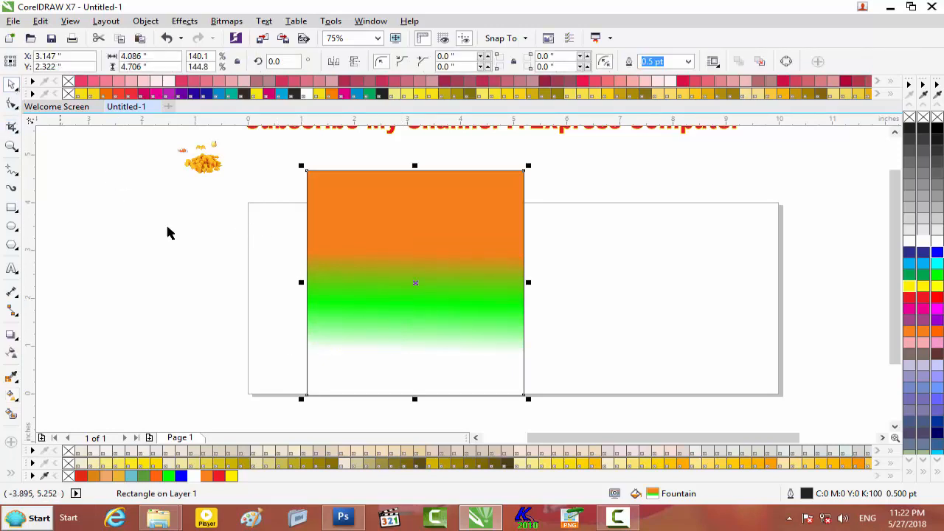
{"action": "left_click", "coordinate": [190, 259]}
{"action": "scroll", "coordinate": [195, 259], "scroll_direction": "down", "scroll_amount": 1}
{"action": "scroll", "coordinate": [195, 259], "scroll_direction": "up", "scroll_amount": 1}
{"action": "scroll", "coordinate": [197, 259], "scroll_direction": "down", "scroll_amount": 1}
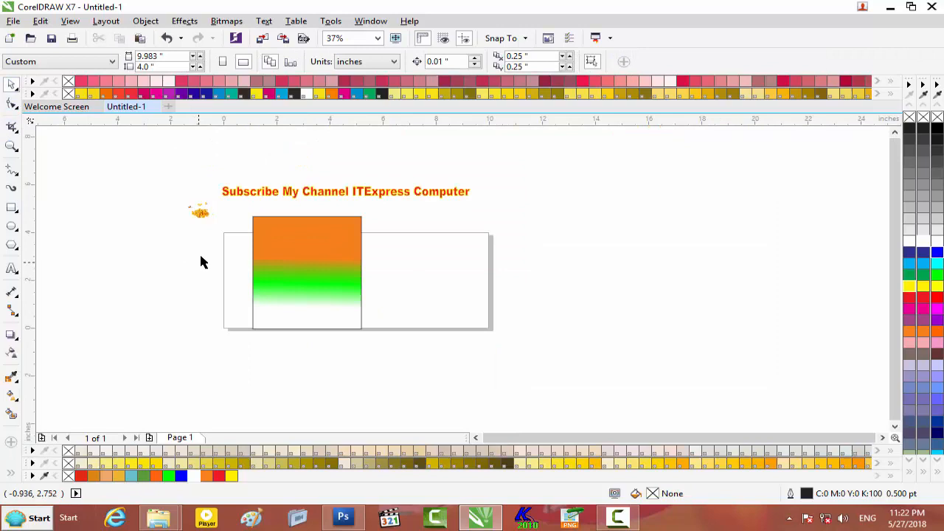
{"action": "left_click_drag", "start_coordinate": [240, 214], "coordinate": [402, 344]}
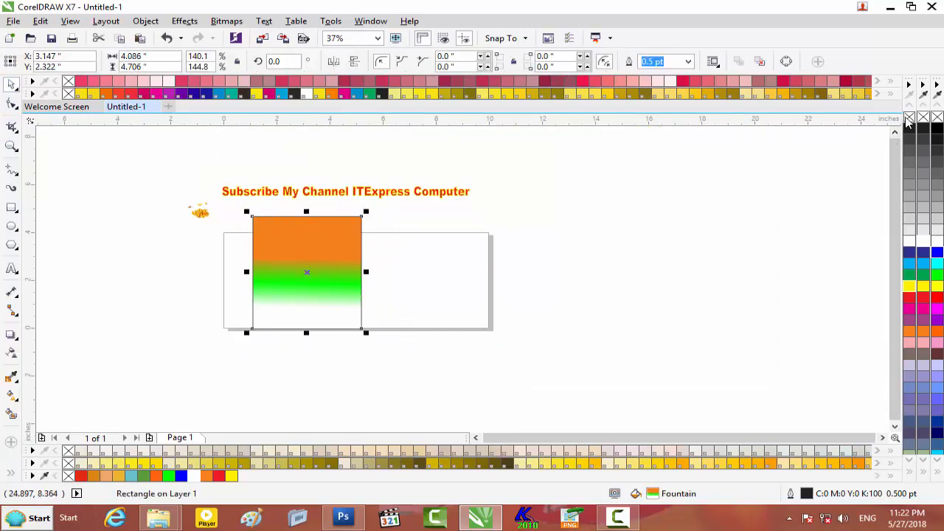
{"action": "left_click", "coordinate": [482, 253]}
{"action": "scroll", "coordinate": [240, 247], "scroll_direction": "up", "scroll_amount": 1}
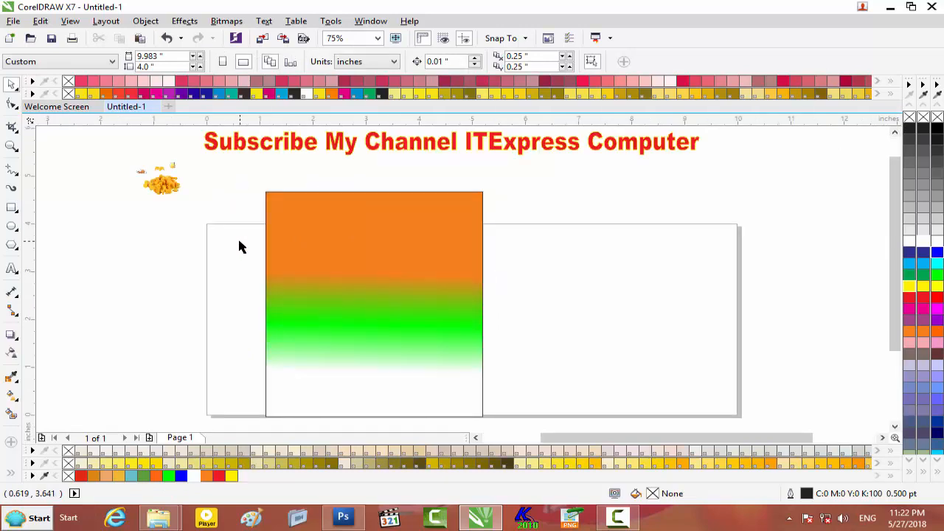
{"action": "left_click", "coordinate": [16, 177]}
{"action": "left_click", "coordinate": [118, 302]}
- Switch to File Explorer and open the Juic folder in H:\Wallpaper
{"action": "left_click", "coordinate": [891, 8]}
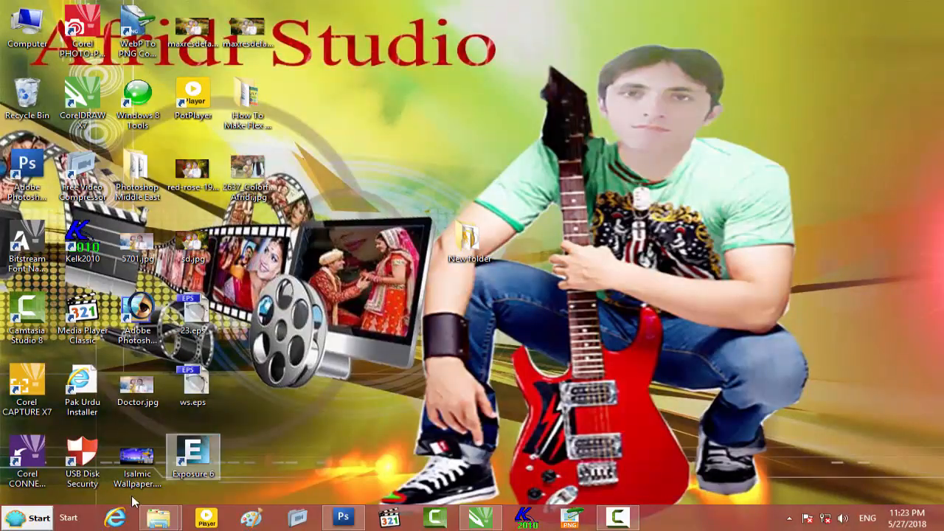
{"action": "mouse_move", "coordinate": [158, 518]}
{"action": "left_click", "coordinate": [135, 428]}
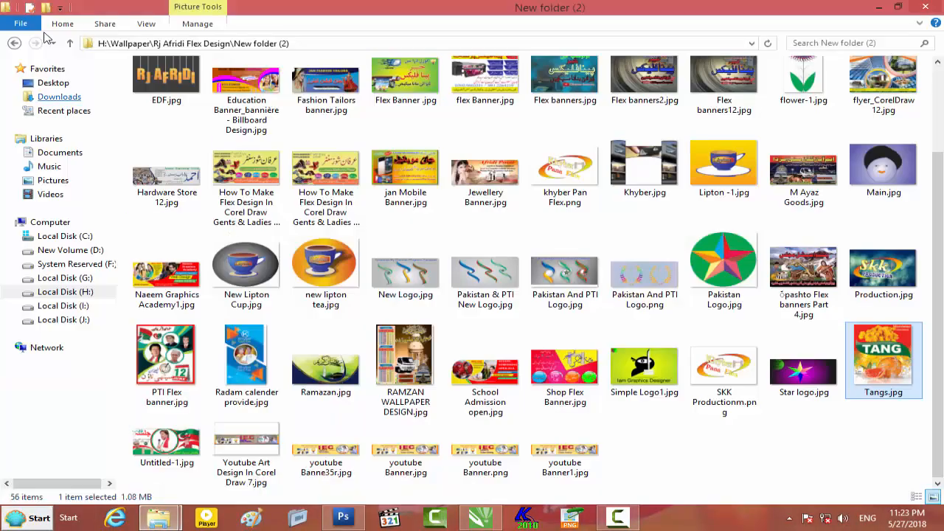
{"action": "left_click", "coordinate": [15, 43]}
{"action": "left_click", "coordinate": [15, 43]}
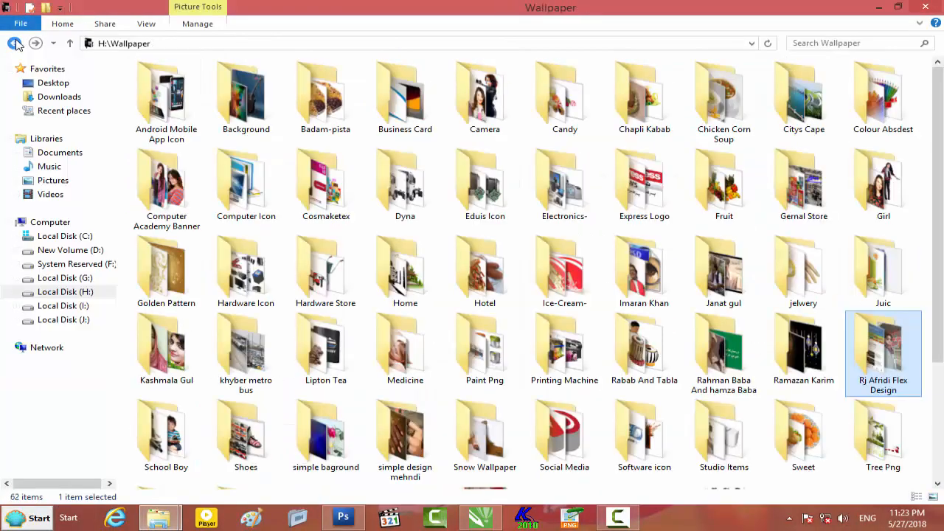
{"action": "left_click", "coordinate": [867, 273]}
{"action": "double_click", "coordinate": [867, 272]}
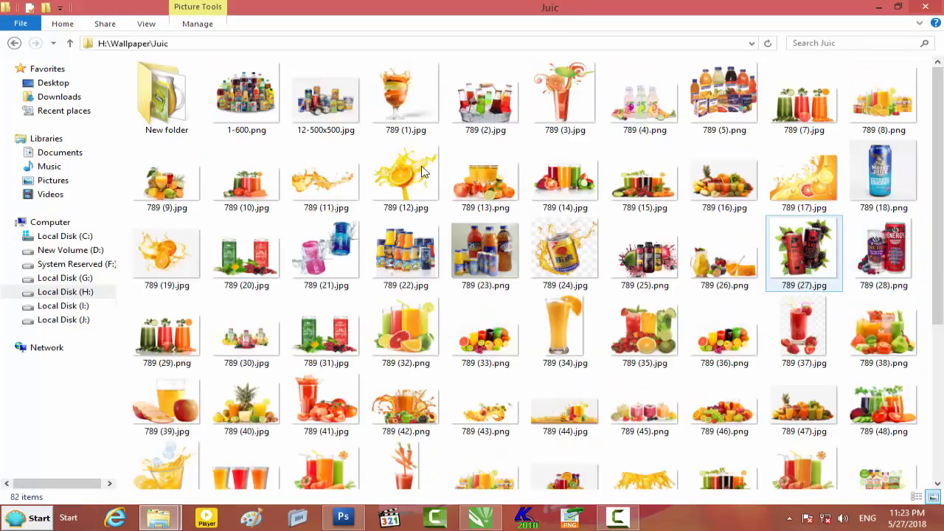
- Open New folder inside Juic and place the Tang logo picture on the CorelDRAW page beside the gradient rectangle
{"action": "double_click", "coordinate": [168, 103]}
{"action": "left_click_drag", "start_coordinate": [653, 103], "coordinate": [576, 341]}
{"action": "left_click_drag", "start_coordinate": [590, 292], "coordinate": [568, 242]}
- Draw a rectangle about 1.025 by 0.595 inches around the Tang logo and fit its edges to the logo's height
{"action": "scroll", "coordinate": [607, 279], "scroll_direction": "up", "scroll_amount": 2}
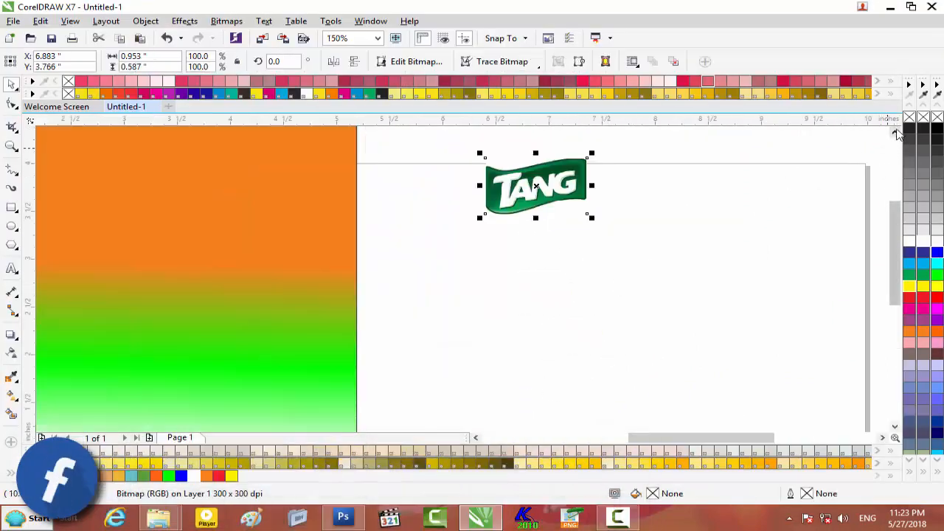
{"action": "left_click", "coordinate": [894, 132]}
{"action": "left_click", "coordinate": [895, 132]}
{"action": "left_click", "coordinate": [895, 132]}
{"action": "scroll", "coordinate": [499, 264], "scroll_direction": "up", "scroll_amount": 1}
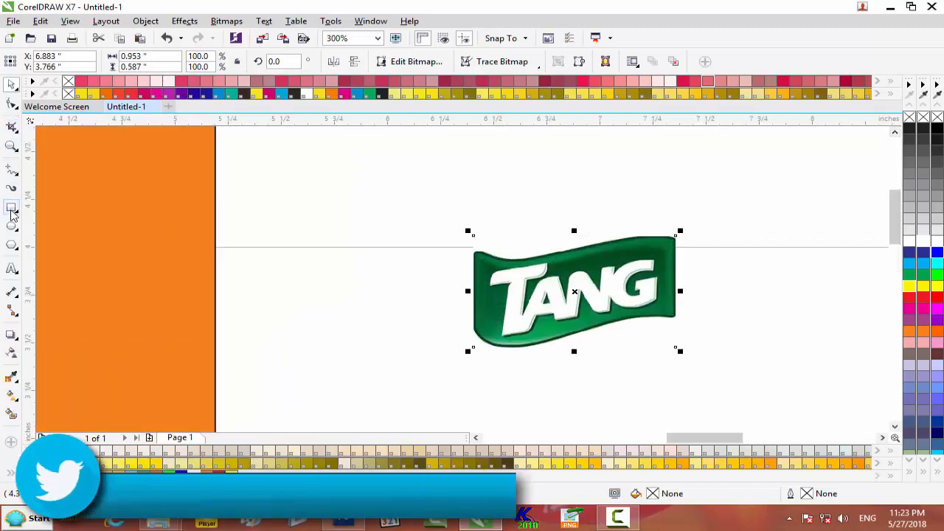
{"action": "left_click", "coordinate": [12, 207]}
{"action": "left_click_drag", "start_coordinate": [472, 252], "coordinate": [685, 349]}
{"action": "left_click_drag", "start_coordinate": [688, 234], "coordinate": [696, 230]}
{"action": "mouse_move", "coordinate": [580, 242]}
{"action": "left_mouse_down"}
{"action": "mouse_move", "coordinate": [581, 226]}
{"action": "mouse_move", "coordinate": [582, 235]}
{"action": "left_mouse_up"}
{"action": "left_click_drag", "start_coordinate": [582, 352], "coordinate": [582, 349]}
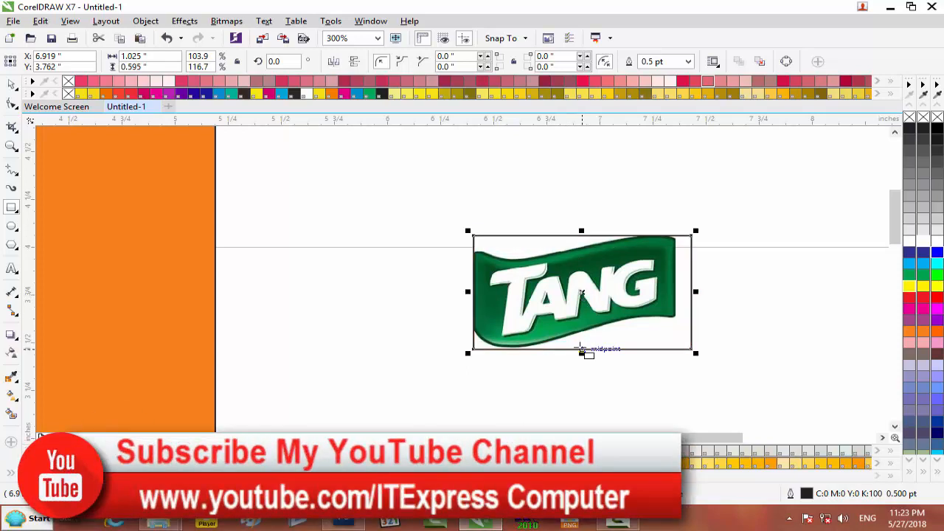
- Convert the rectangle around the Tang logo to curves for node editing
{"action": "key", "text": "F10"}
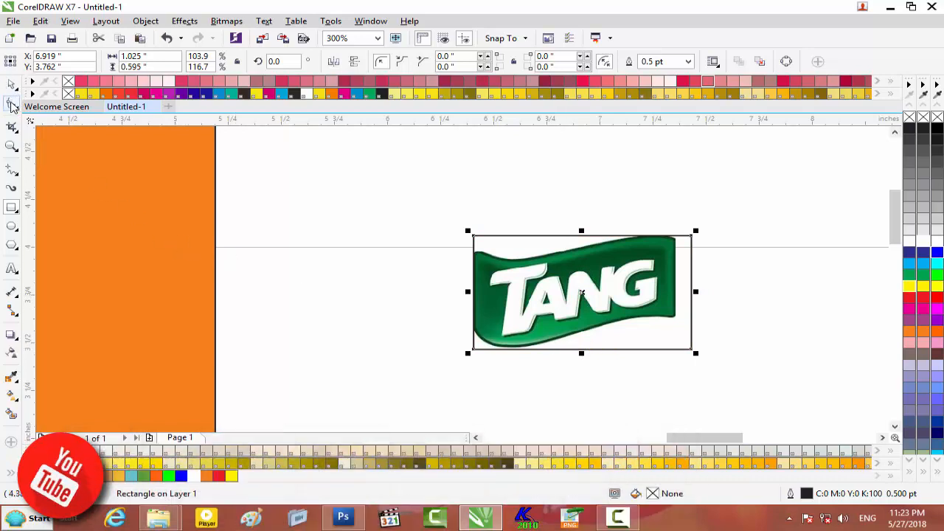
{"action": "right_click", "coordinate": [482, 237]}
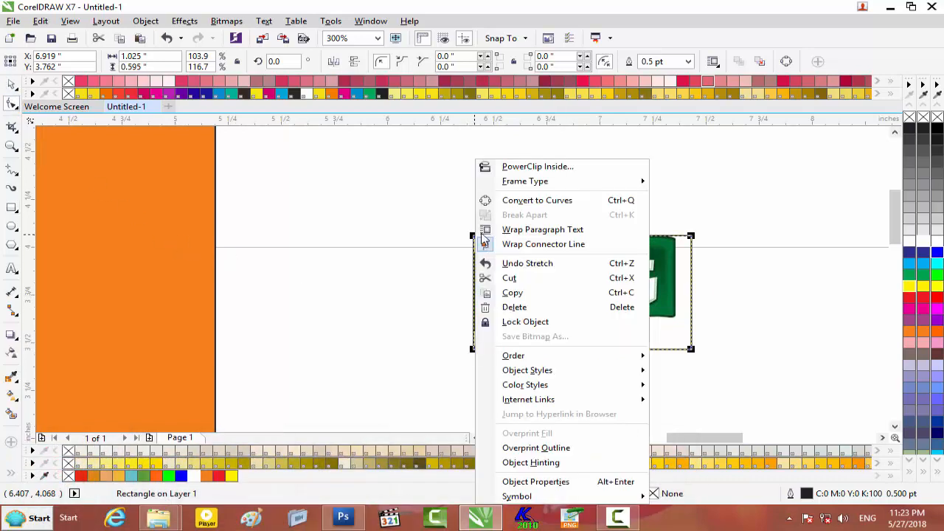
{"action": "left_click", "coordinate": [550, 200]}
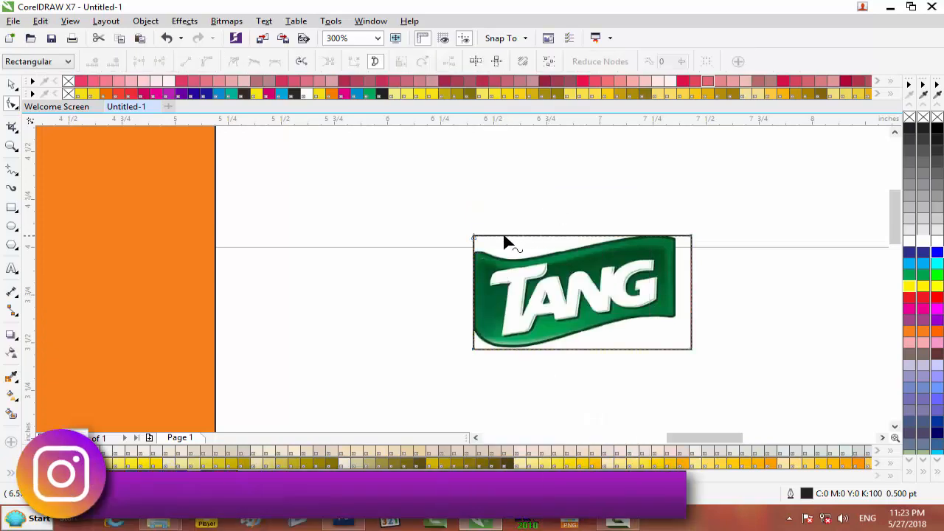
- Add a node on the outline's top edge above the G and bend the segment to its left into a curve
{"action": "left_click", "coordinate": [619, 236]}
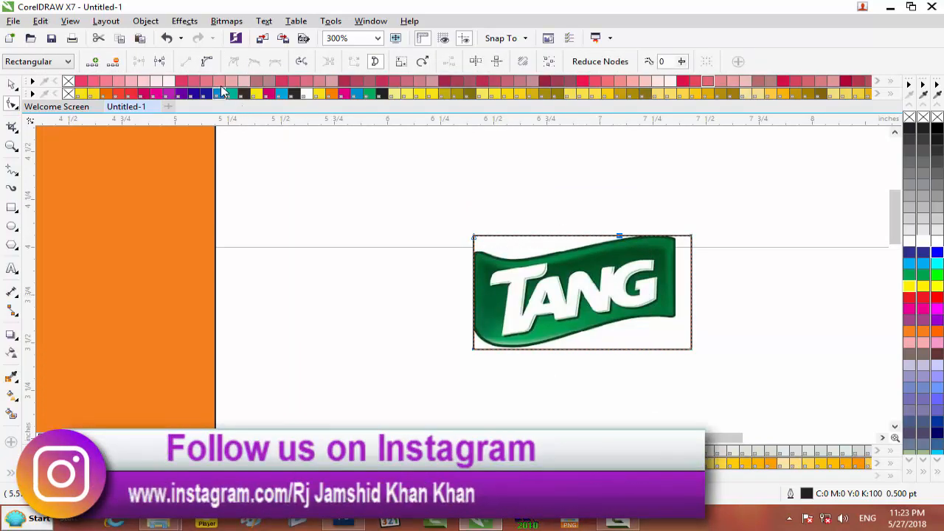
{"action": "left_click", "coordinate": [206, 62]}
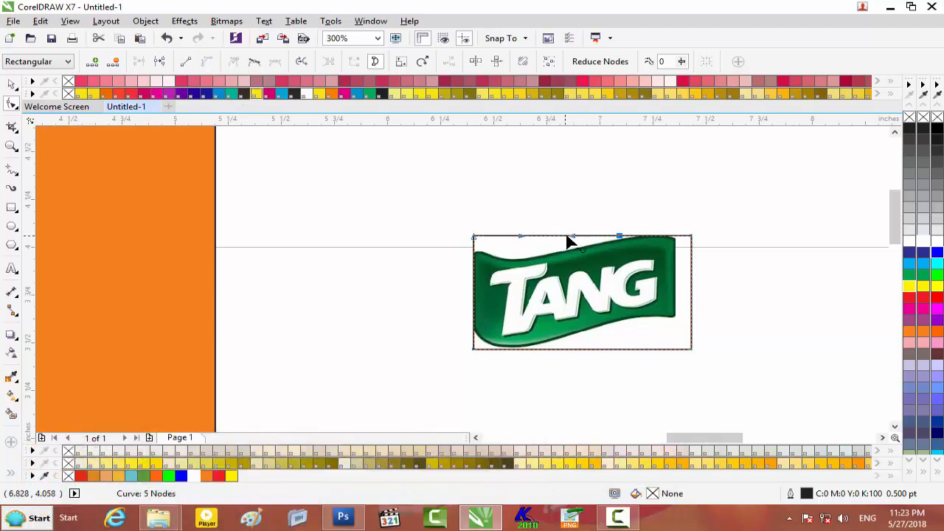
{"action": "left_click_drag", "start_coordinate": [571, 243], "coordinate": [569, 258]}
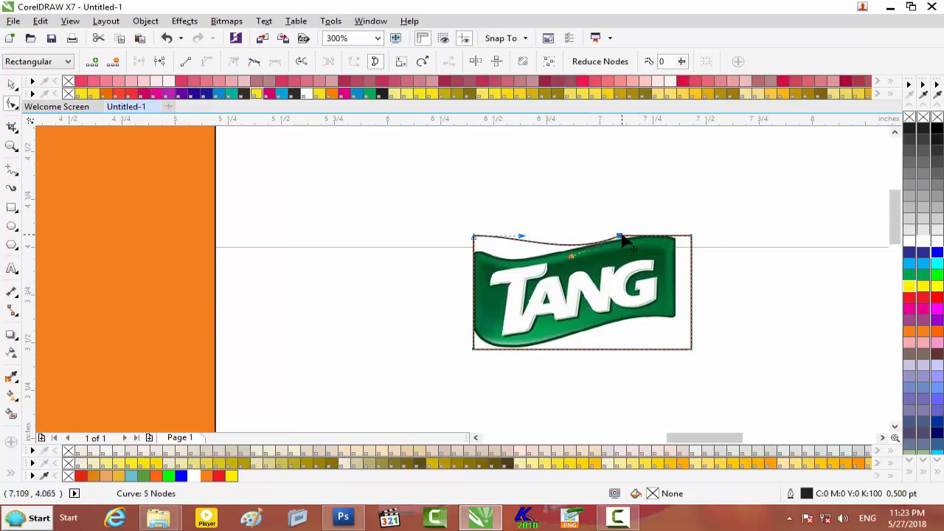
- Move the new node onto the crest of the logo's upper edge and align its curve handle with that edge
{"action": "left_click_drag", "start_coordinate": [626, 238], "coordinate": [640, 241]}
{"action": "scroll", "coordinate": [640, 242], "scroll_direction": "up", "scroll_amount": 2}
{"action": "left_click_drag", "start_coordinate": [597, 212], "coordinate": [604, 214]}
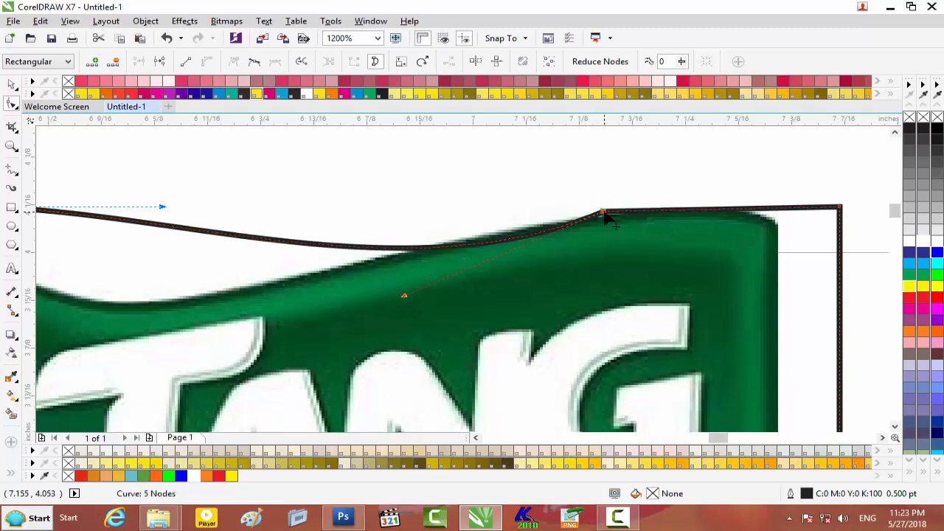
{"action": "left_click_drag", "start_coordinate": [384, 292], "coordinate": [372, 263]}
{"action": "left_click", "coordinate": [604, 213]}
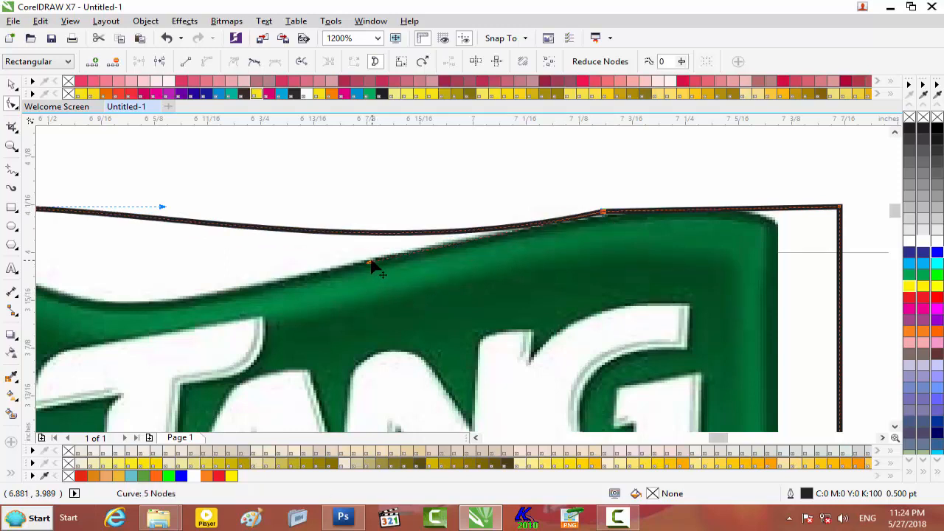
- Add a node on the curved top segment, pull it toward the dip above the T, and move the outline's upper-left corner to the logo's
{"action": "left_click", "coordinate": [161, 220]}
{"action": "double_click", "coordinate": [161, 221]}
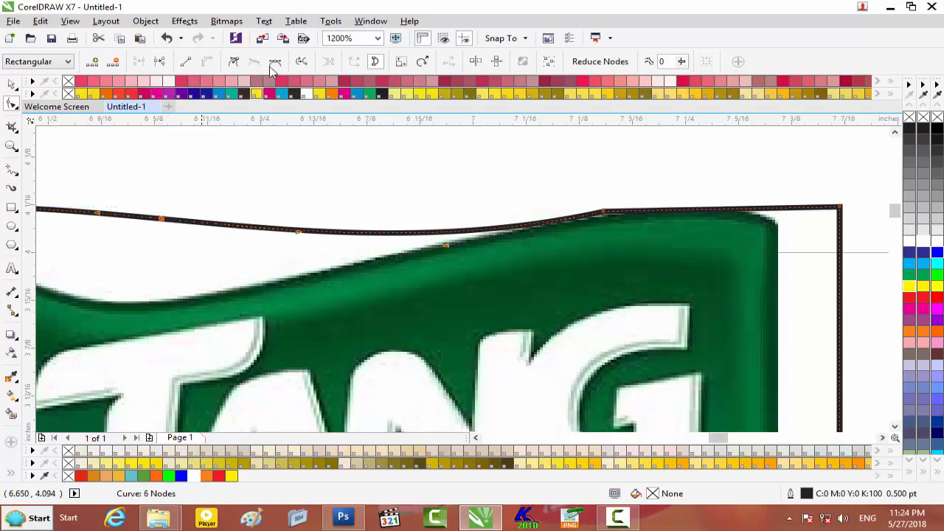
{"action": "left_click_drag", "start_coordinate": [161, 221], "coordinate": [114, 273]}
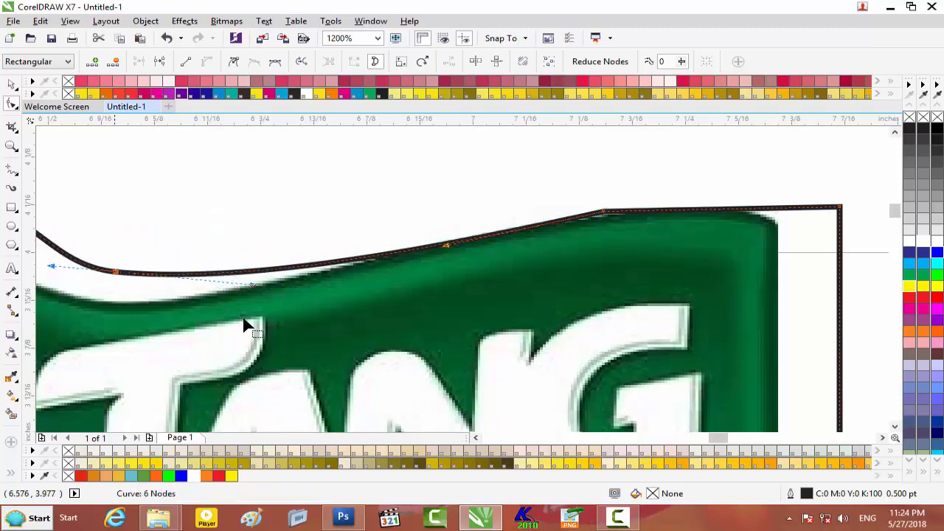
{"action": "mouse_move", "coordinate": [716, 441]}
{"action": "left_mouse_down"}
{"action": "mouse_move", "coordinate": [682, 441]}
{"action": "mouse_move", "coordinate": [699, 441]}
{"action": "left_mouse_up"}
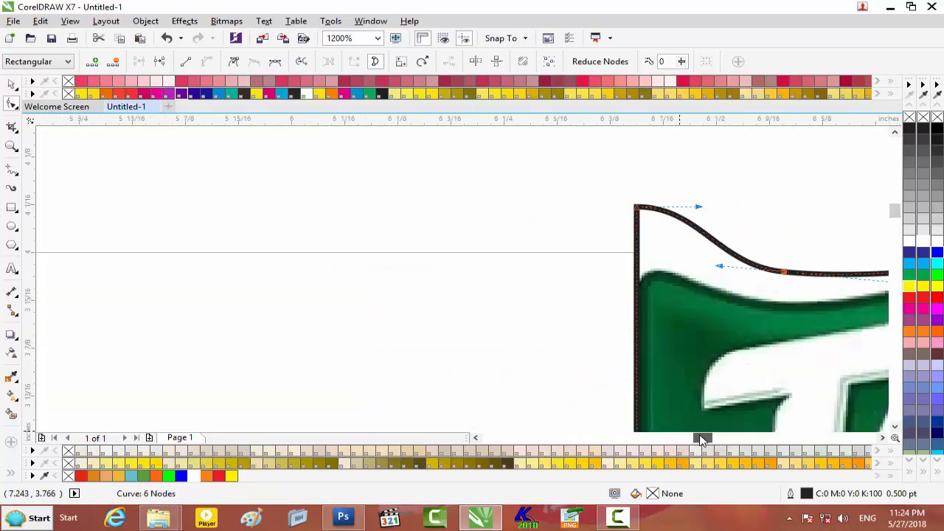
{"action": "left_click_drag", "start_coordinate": [636, 209], "coordinate": [640, 271]}
- Adjust the handle of the node above the T to bend the curve toward the logo's upper edge
{"action": "left_click_drag", "start_coordinate": [699, 438], "coordinate": [709, 438]}
{"action": "left_click", "coordinate": [426, 275]}
{"action": "left_click_drag", "start_coordinate": [564, 287], "coordinate": [562, 299]}
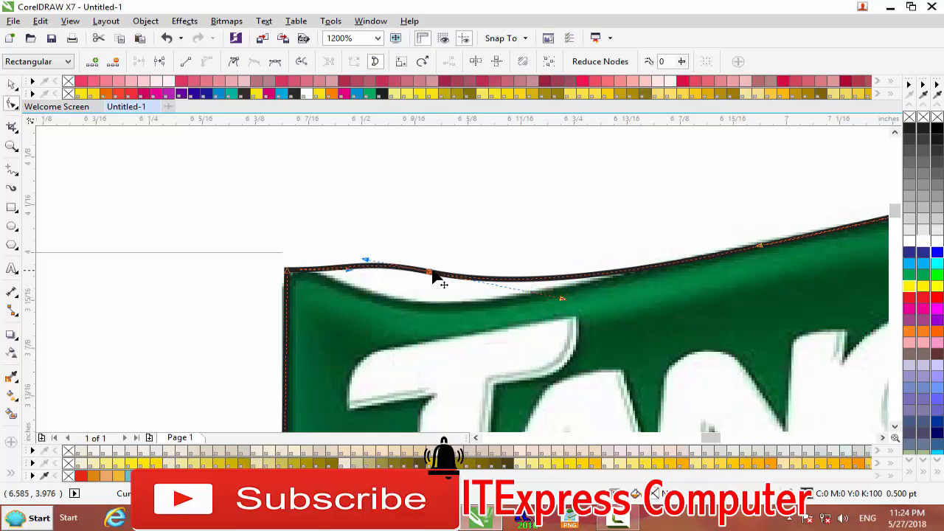
- Add another node near the upper-left corner and shape both neighbouring nodes so the outline follows the logo's dip
{"action": "left_click", "coordinate": [339, 272]}
{"action": "left_click_drag", "start_coordinate": [407, 270], "coordinate": [415, 287]}
{"action": "left_click_drag", "start_coordinate": [339, 271], "coordinate": [405, 302]}
{"action": "scroll", "coordinate": [341, 286], "scroll_direction": "up", "scroll_amount": 1}
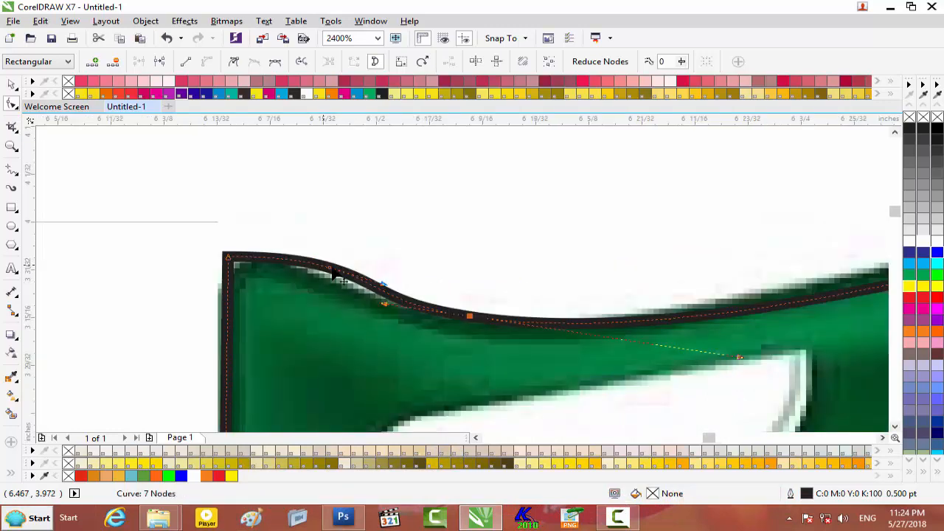
{"action": "left_click_drag", "start_coordinate": [331, 271], "coordinate": [327, 276]}
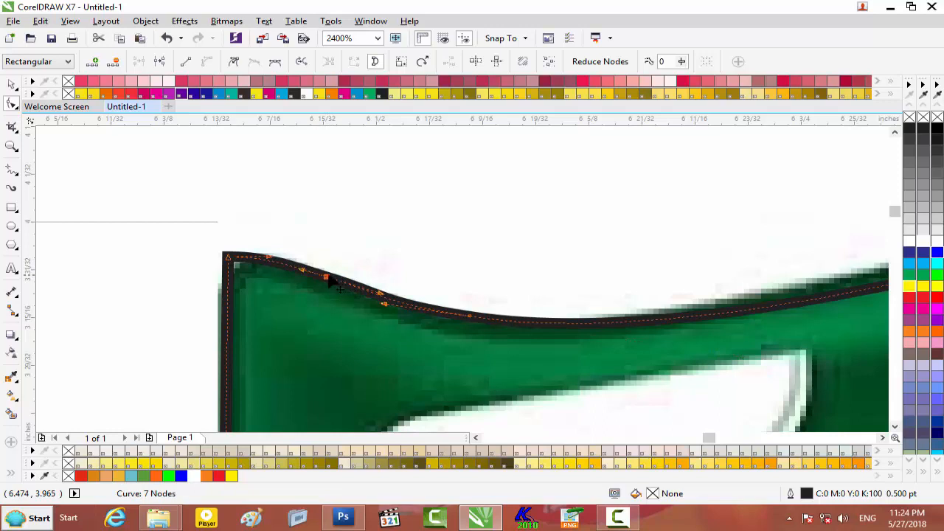
{"action": "mouse_move", "coordinate": [705, 441]}
{"action": "left_mouse_down"}
{"action": "mouse_move", "coordinate": [727, 438]}
{"action": "mouse_move", "coordinate": [719, 439]}
{"action": "left_mouse_up"}
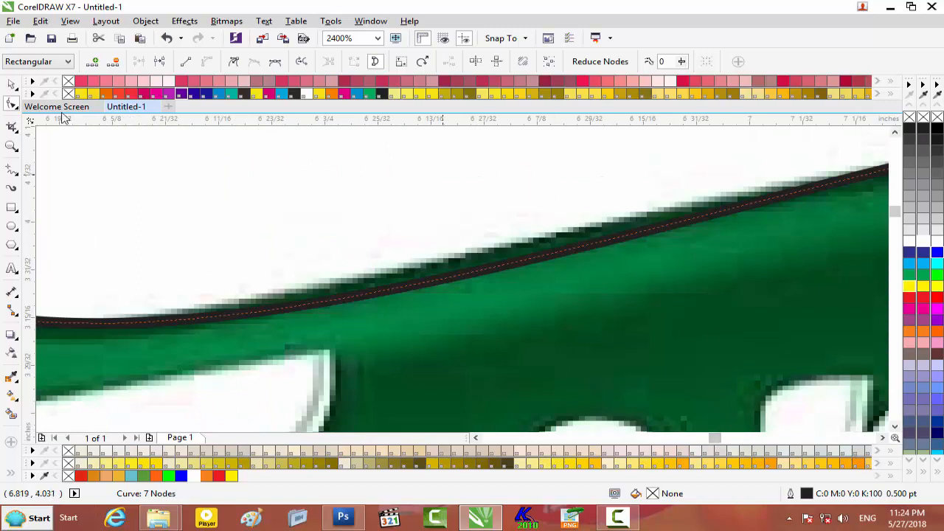
{"action": "left_click", "coordinate": [13, 86]}
{"action": "left_click", "coordinate": [441, 230]}
{"action": "scroll", "coordinate": [443, 232], "scroll_direction": "down", "scroll_amount": 2}
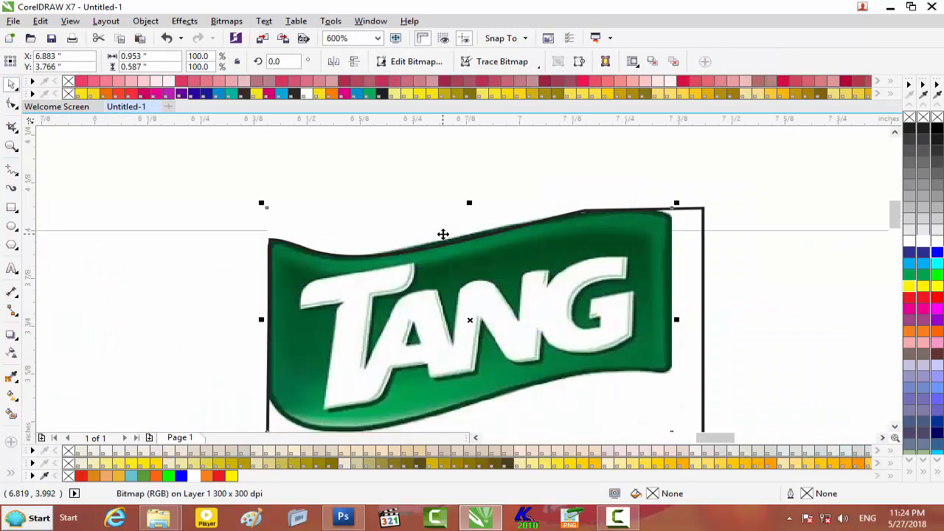
{"action": "scroll", "coordinate": [682, 238], "scroll_direction": "up", "scroll_amount": 1}
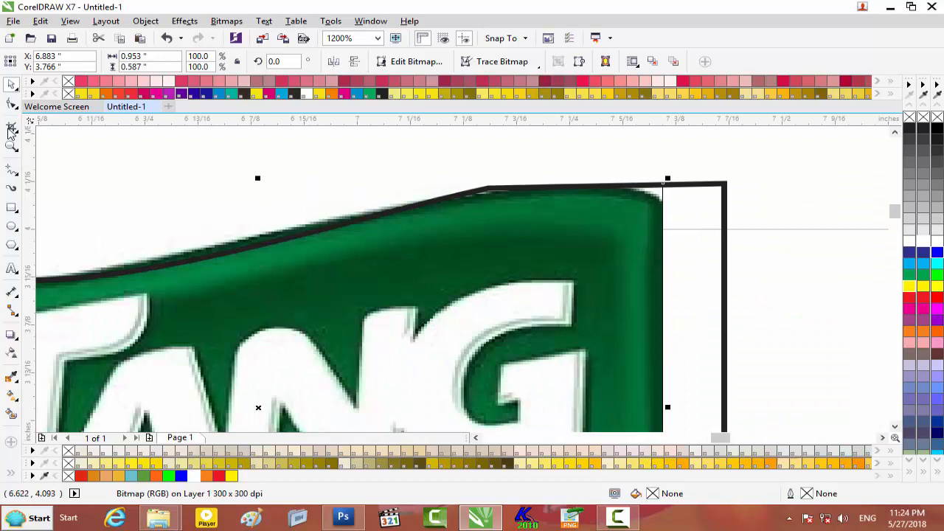
{"action": "left_click", "coordinate": [10, 105]}
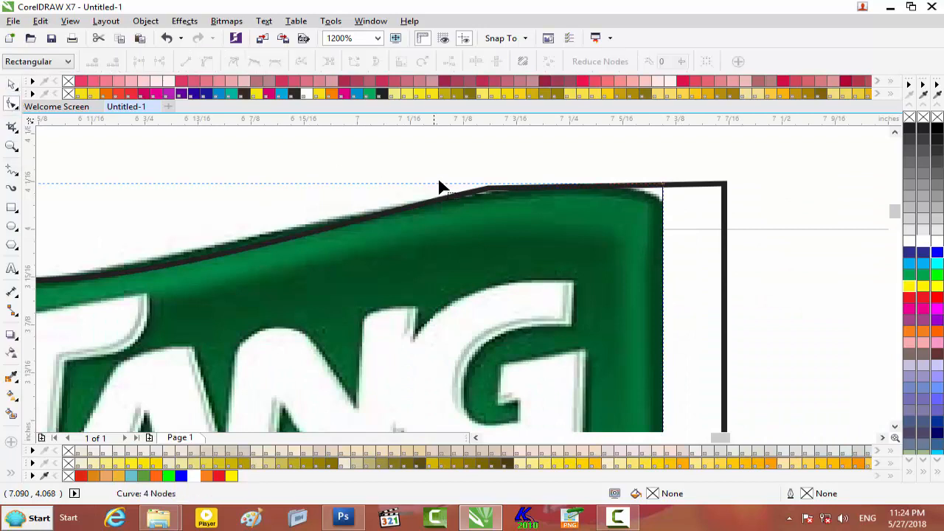
{"action": "left_click", "coordinate": [664, 186]}
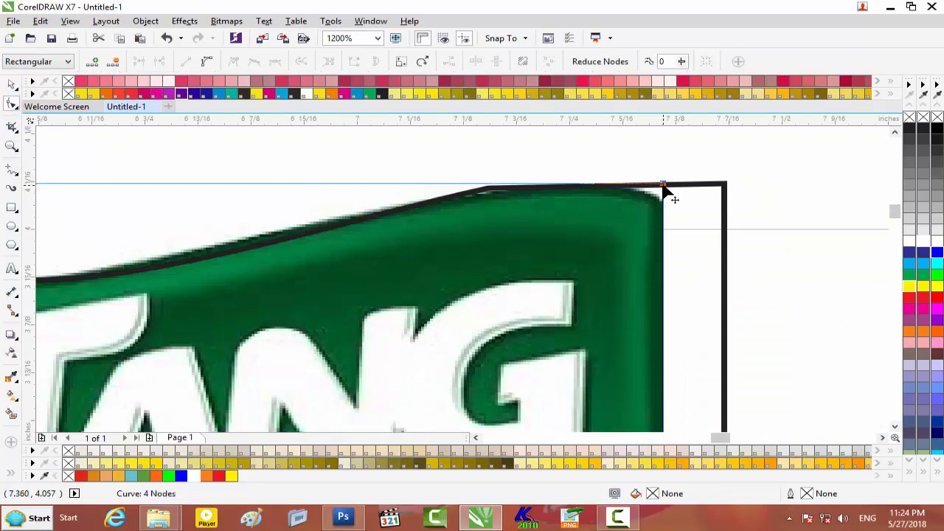
{"action": "left_click_drag", "start_coordinate": [661, 185], "coordinate": [663, 186]}
{"action": "left_click", "coordinate": [724, 185]}
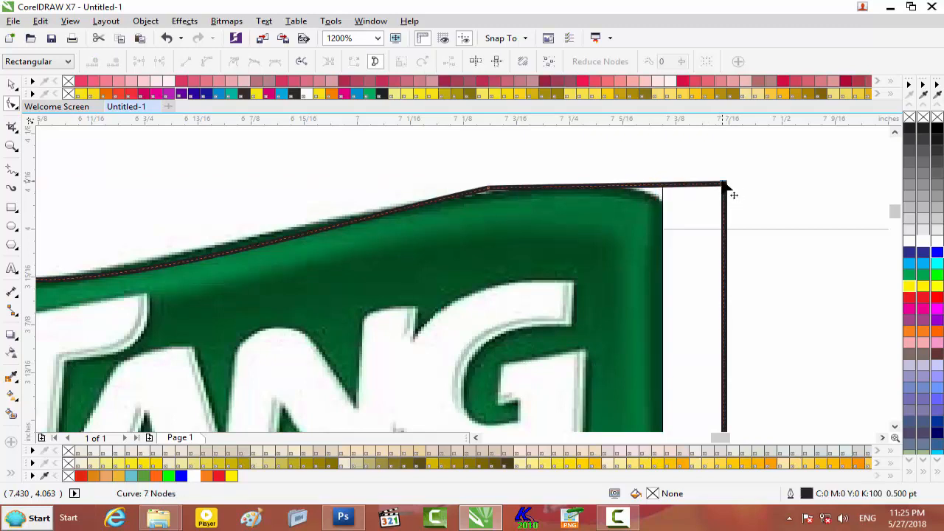
{"action": "key", "text": "Delete"}
{"action": "left_click", "coordinate": [490, 190]}
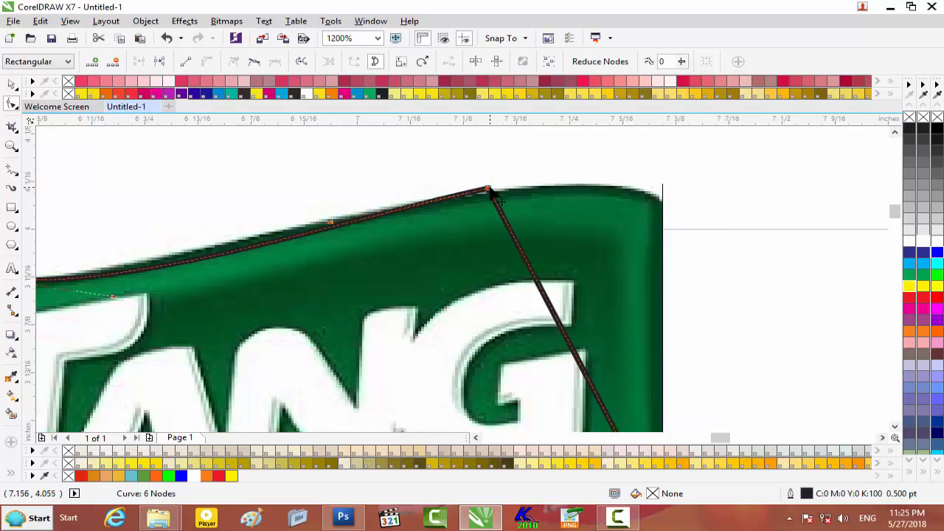
{"action": "key", "text": "Delete"}
{"action": "key", "text": "ctrl+z"}
{"action": "key", "text": "ctrl+z"}
- Move the outline's upper-right corner onto the logo's and shift and add crest nodes so the segment follows the logo's upper edge
{"action": "left_click_drag", "start_coordinate": [724, 186], "coordinate": [662, 190]}
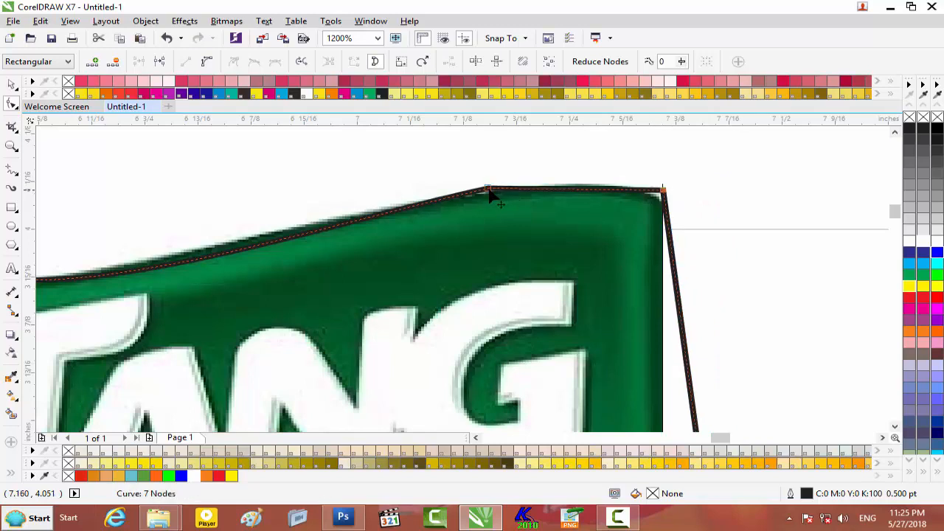
{"action": "left_click_drag", "start_coordinate": [489, 189], "coordinate": [446, 200]}
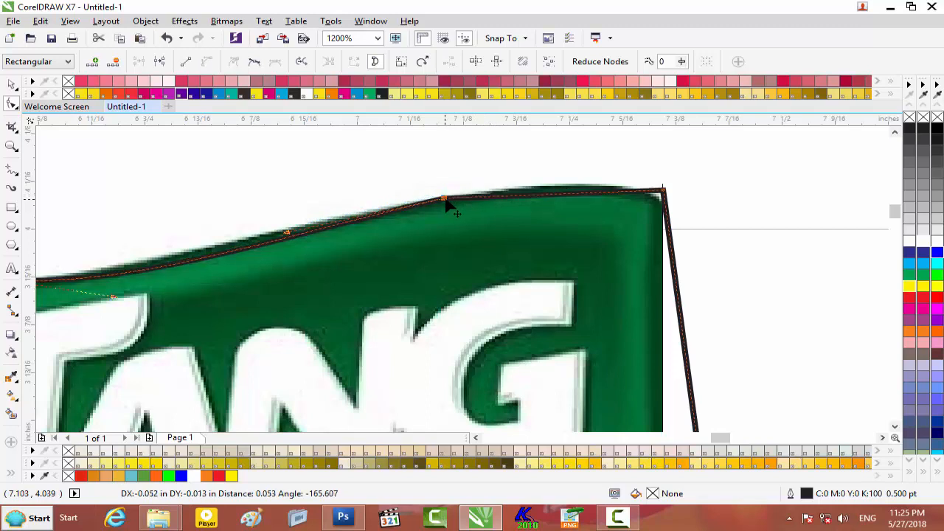
{"action": "double_click", "coordinate": [522, 196]}
{"action": "left_click_drag", "start_coordinate": [522, 196], "coordinate": [524, 190]}
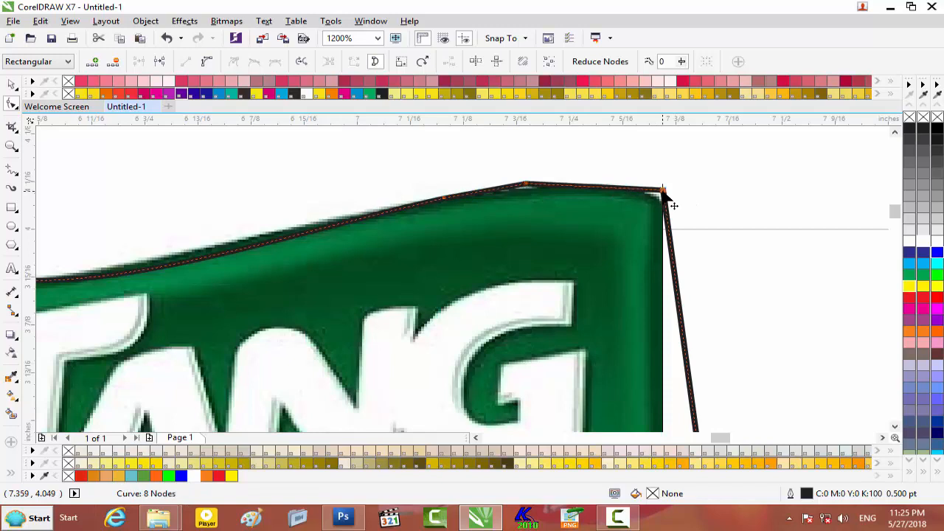
{"action": "left_click_drag", "start_coordinate": [663, 193], "coordinate": [657, 190]}
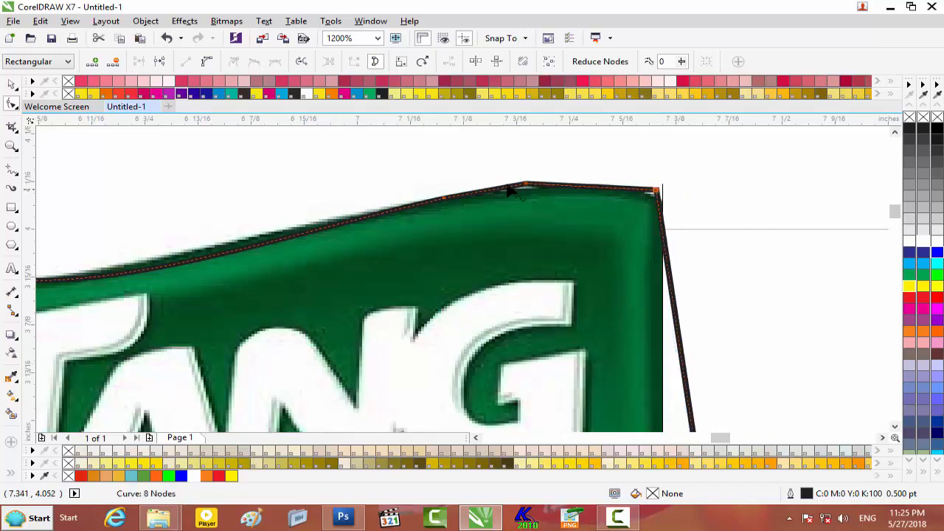
- Move the outline's lower-right corner onto the logo's and add a bottom-edge node below the G, pulled up to the logo's edge
{"action": "scroll", "coordinate": [516, 194], "scroll_direction": "down", "scroll_amount": 4}
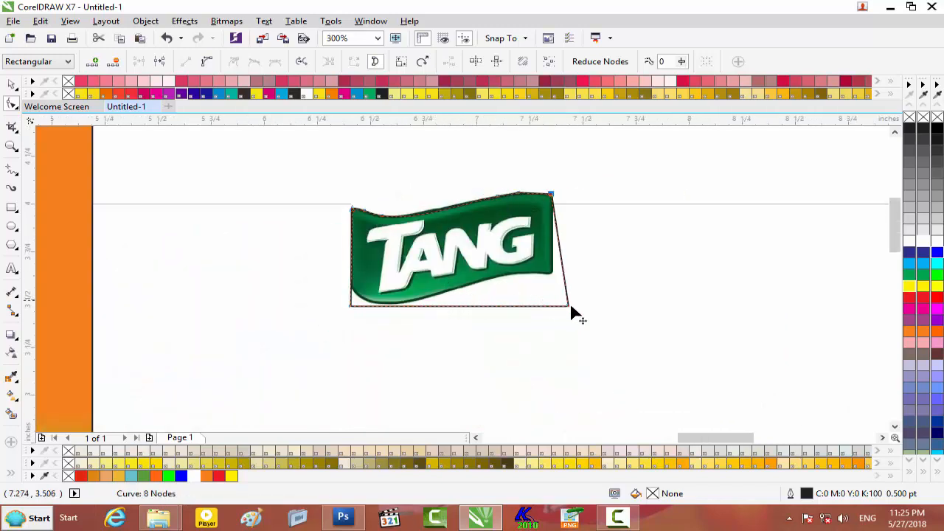
{"action": "left_click_drag", "start_coordinate": [542, 323], "coordinate": [542, 281]}
{"action": "scroll", "coordinate": [554, 273], "scroll_direction": "up", "scroll_amount": 4}
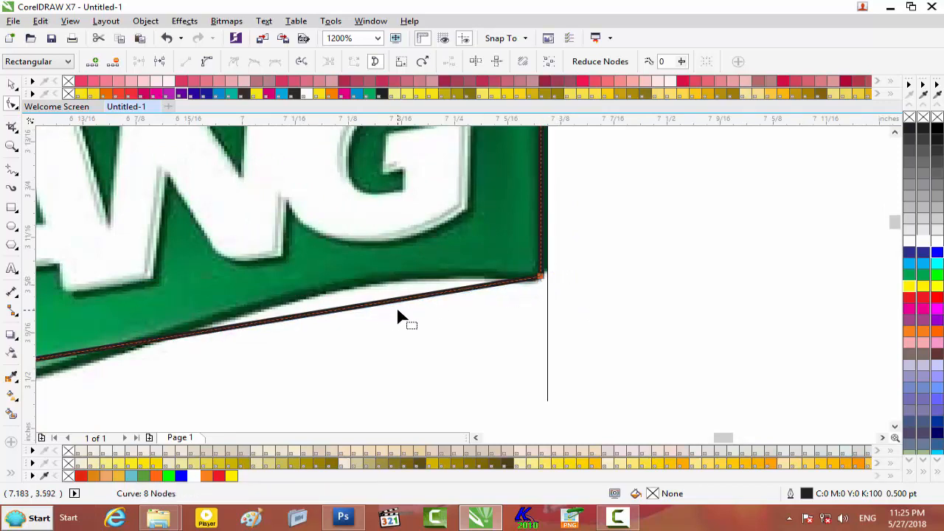
{"action": "double_click", "coordinate": [394, 302]}
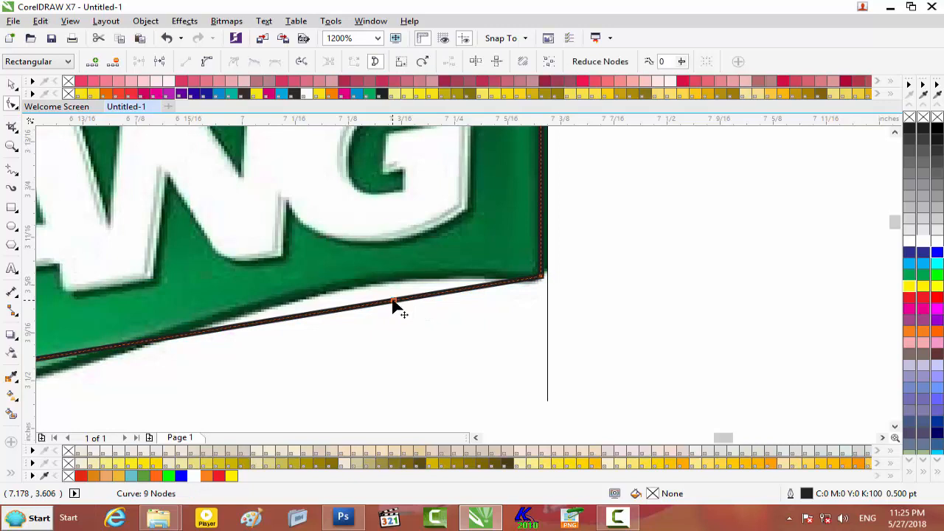
{"action": "left_click", "coordinate": [439, 299]}
{"action": "left_click_drag", "start_coordinate": [393, 299], "coordinate": [390, 281]}
- Add a node midway along the bottom edge, convert the segment to a curve and shape it to the logo's lower edge
{"action": "left_click_drag", "start_coordinate": [725, 439], "coordinate": [697, 435]}
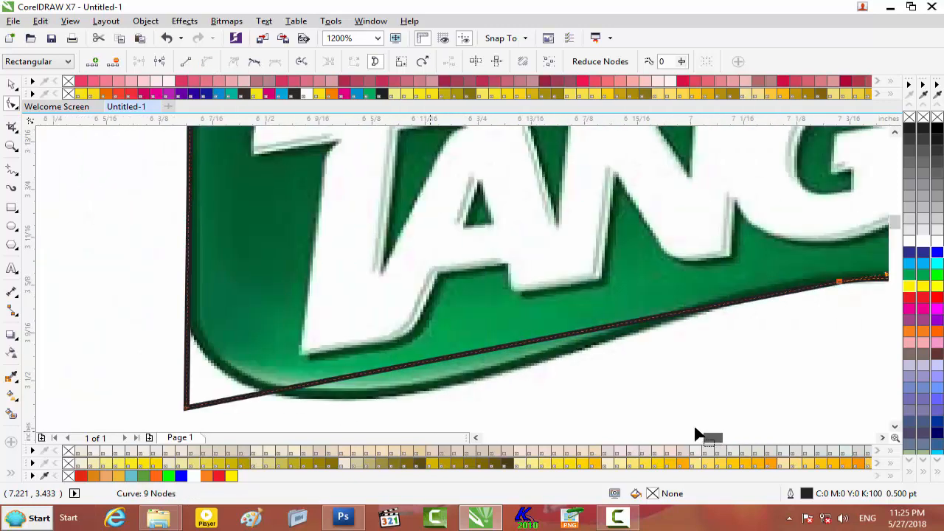
{"action": "double_click", "coordinate": [542, 340]}
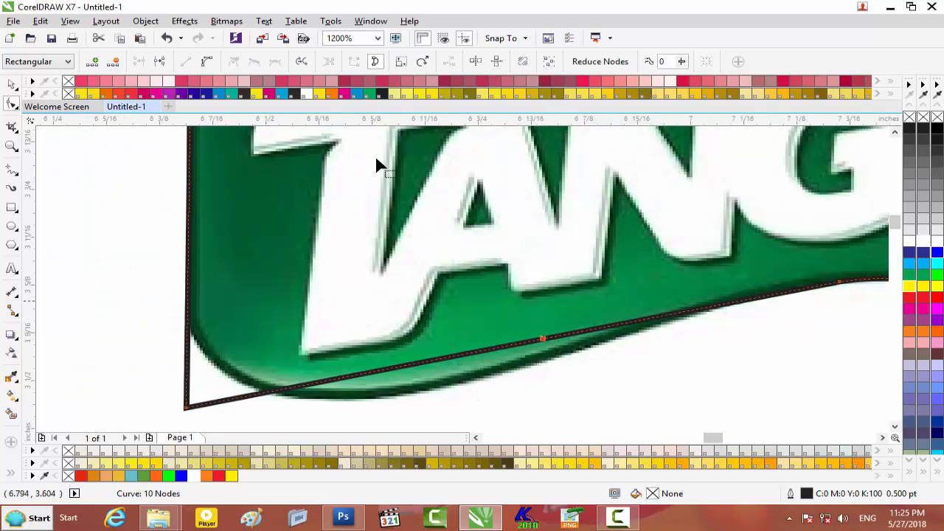
{"action": "left_click", "coordinate": [208, 64]}
{"action": "left_click_drag", "start_coordinate": [547, 340], "coordinate": [588, 358]}
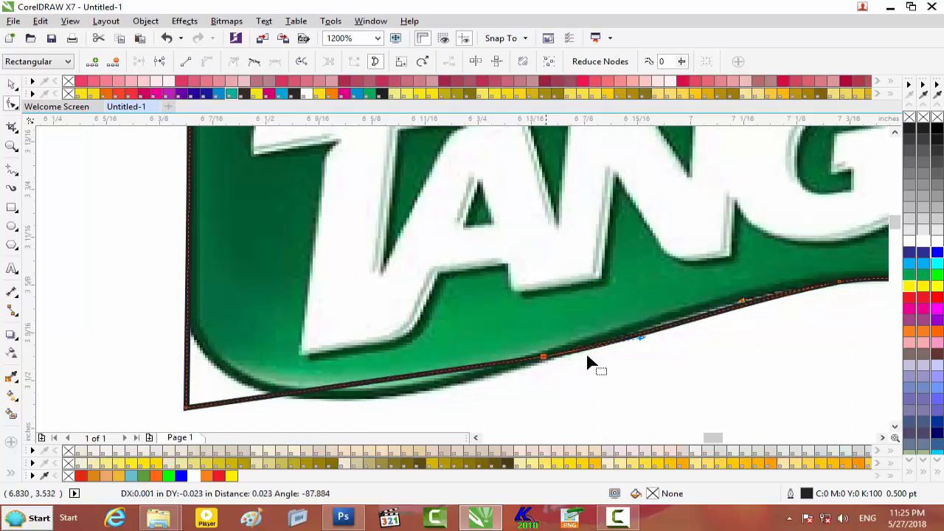
{"action": "left_click_drag", "start_coordinate": [642, 342], "coordinate": [639, 328]}
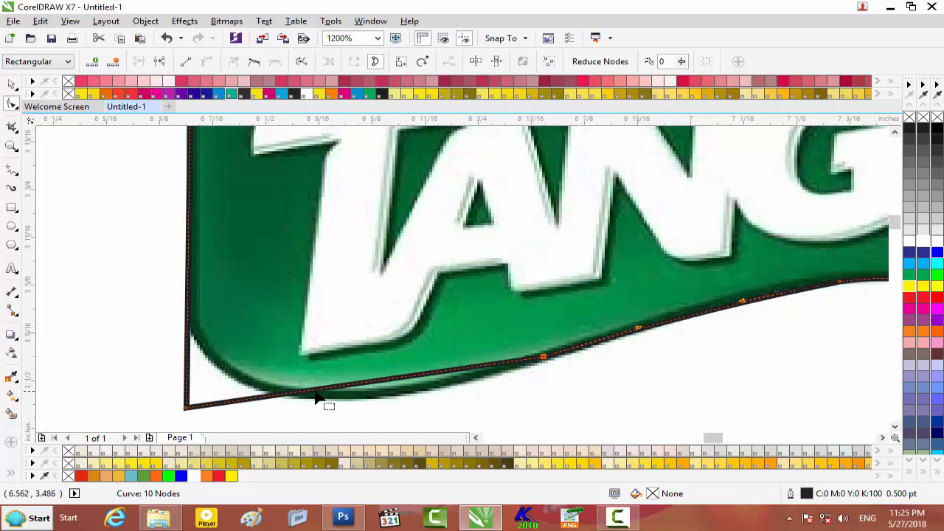
- Add another curve node on the bottom edge below the T and bend the neighbouring segment along the logo's lower edge
{"action": "double_click", "coordinate": [383, 382]}
{"action": "left_click", "coordinate": [207, 62]}
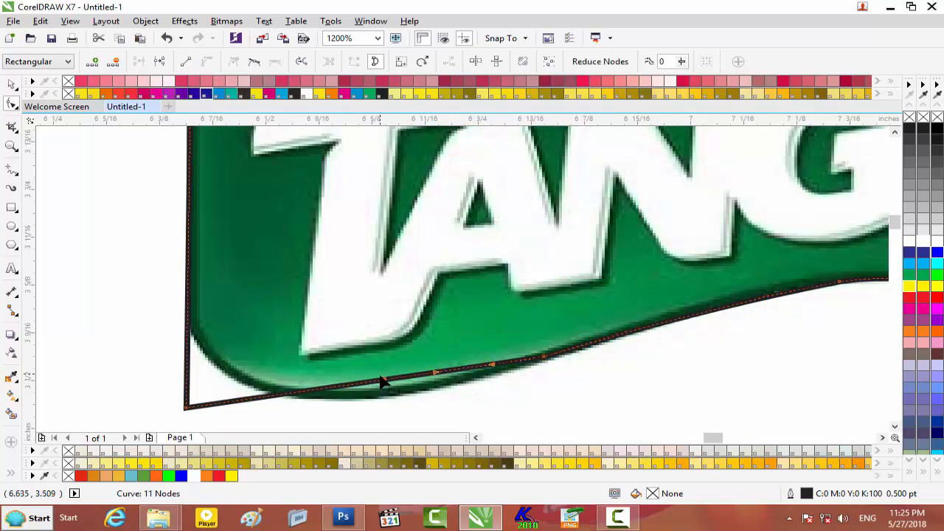
{"action": "left_click_drag", "start_coordinate": [384, 387], "coordinate": [385, 401]}
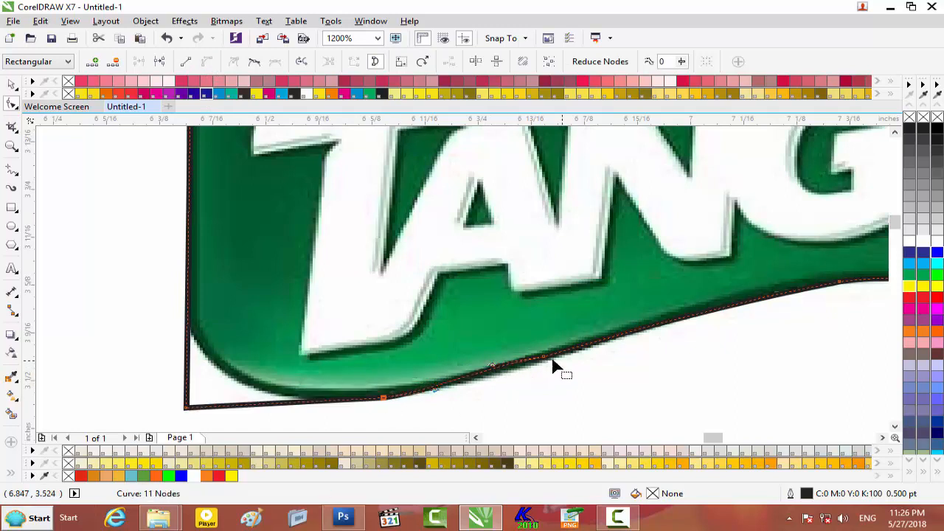
{"action": "left_click_drag", "start_coordinate": [543, 357], "coordinate": [493, 383]}
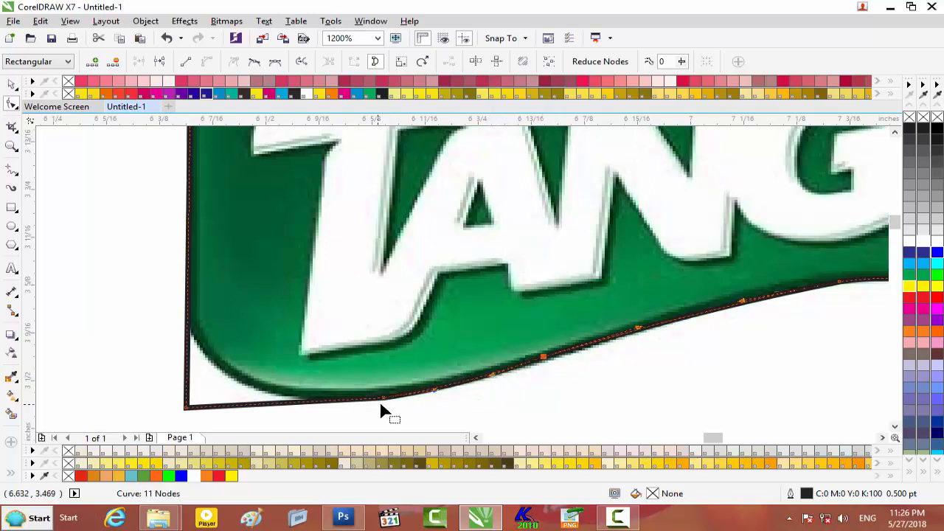
- Raise the outline's lower-left corner node and add and shape a node so the outline follows the logo's rounded corner
{"action": "double_click", "coordinate": [187, 407]}
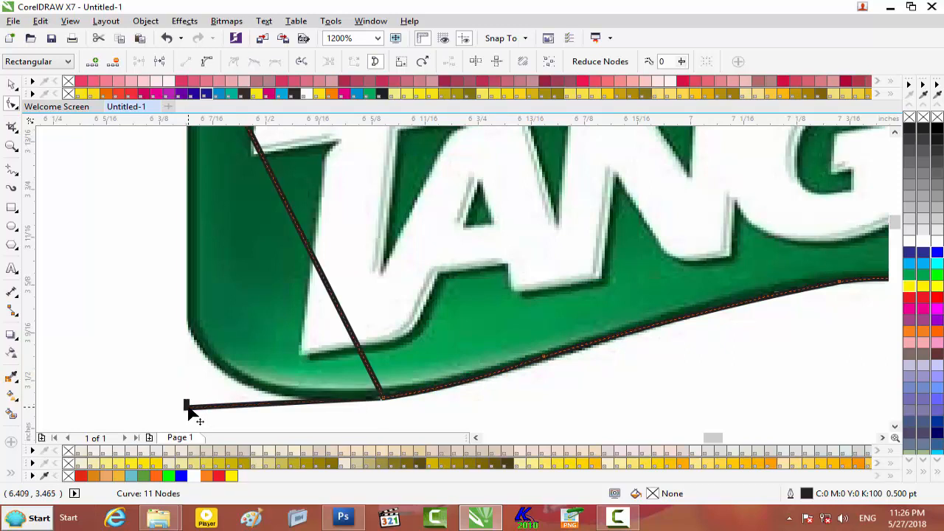
{"action": "key", "text": "ctrl+z"}
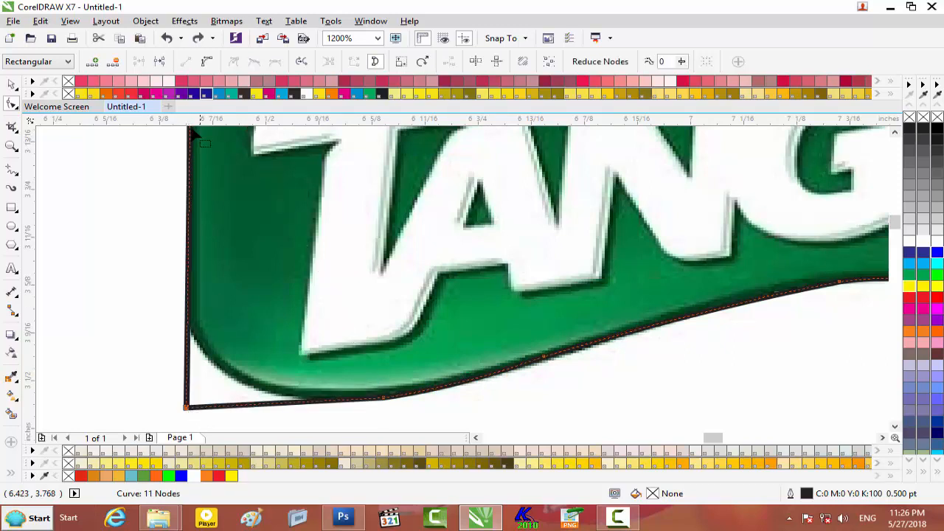
{"action": "mouse_move", "coordinate": [250, 405]}
{"action": "left_mouse_down"}
{"action": "mouse_move", "coordinate": [210, 371]}
{"action": "mouse_move", "coordinate": [258, 405]}
{"action": "left_mouse_up"}
{"action": "left_click_drag", "start_coordinate": [187, 409], "coordinate": [186, 329]}
{"action": "double_click", "coordinate": [256, 347]}
{"action": "left_click_drag", "start_coordinate": [256, 348], "coordinate": [230, 380]}
{"action": "left_click_drag", "start_coordinate": [210, 333], "coordinate": [222, 368]}
- Move the traced outline down and to the right, away from the logo
{"action": "scroll", "coordinate": [222, 369], "scroll_direction": "down", "scroll_amount": 2}
{"action": "scroll", "coordinate": [225, 364], "scroll_direction": "up", "scroll_amount": 1}
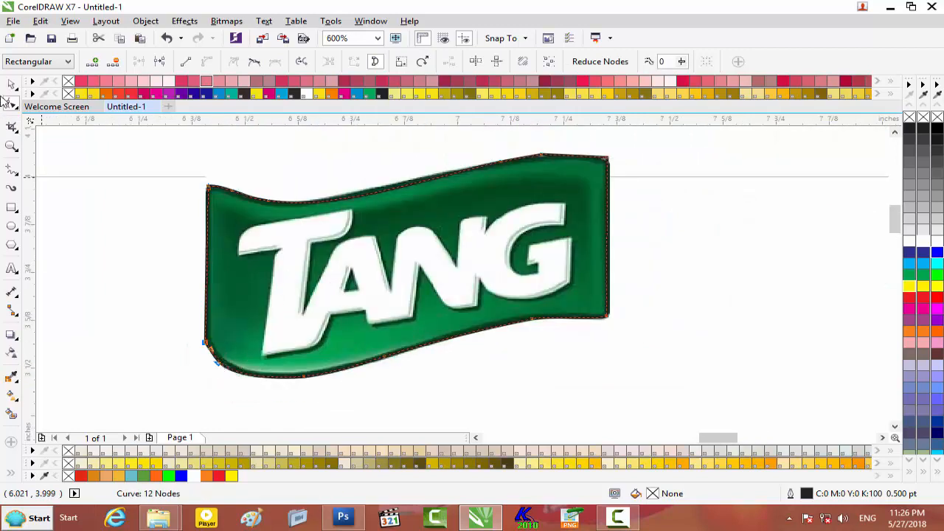
{"action": "left_click", "coordinate": [12, 87]}
{"action": "left_click_drag", "start_coordinate": [374, 197], "coordinate": [543, 303]}
- Delete the two surplus nodes near the crest of the outline's upper edge to smooth the curve
{"action": "left_click_drag", "start_coordinate": [895, 225], "coordinate": [895, 229]}
{"action": "left_click_drag", "start_coordinate": [728, 180], "coordinate": [677, 214]}
{"action": "left_click", "coordinate": [12, 108]}
{"action": "left_click", "coordinate": [711, 207]}
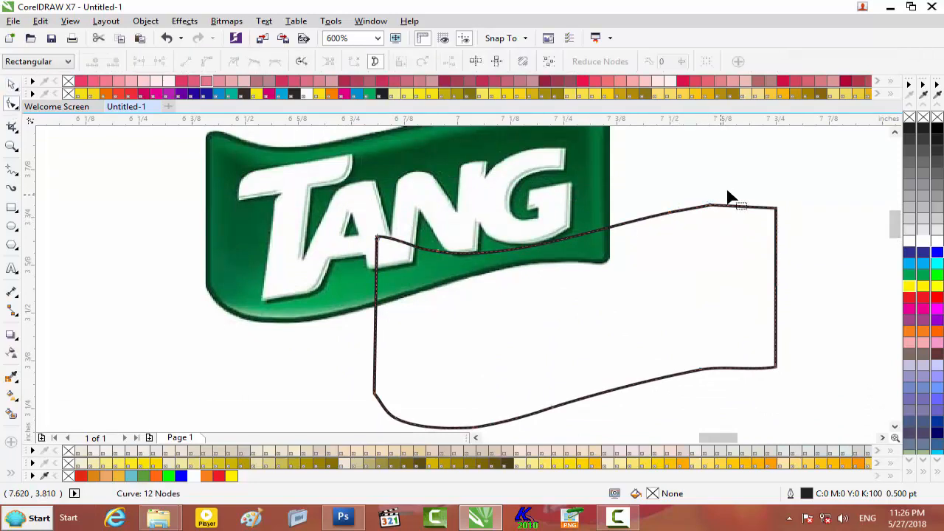
{"action": "left_click_drag", "start_coordinate": [667, 222], "coordinate": [657, 224]}
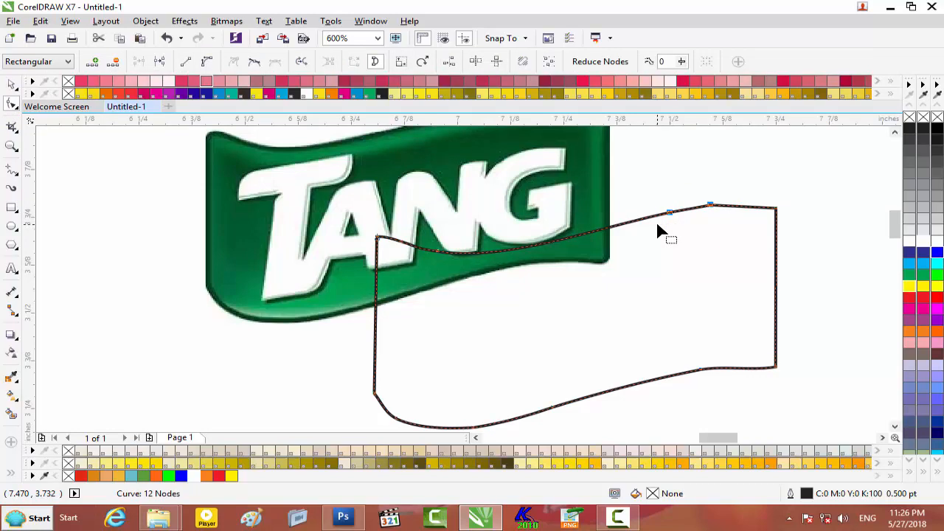
{"action": "key", "text": "Delete"}
- Delete the surplus nodes near the right end of the lower edge and at the lower-left corner to smooth the outline
{"action": "scroll", "coordinate": [654, 225], "scroll_direction": "down", "scroll_amount": 2}
{"action": "scroll", "coordinate": [652, 230], "scroll_direction": "up", "scroll_amount": 2}
{"action": "left_click_drag", "start_coordinate": [742, 354], "coordinate": [636, 399]}
{"action": "key", "text": "Delete"}
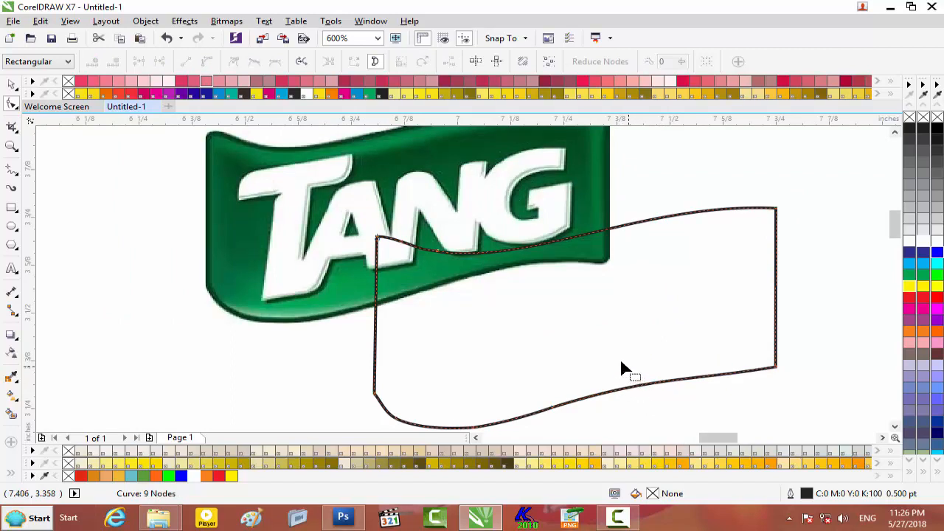
{"action": "left_click_drag", "start_coordinate": [347, 374], "coordinate": [393, 401]}
{"action": "key", "text": "Delete"}
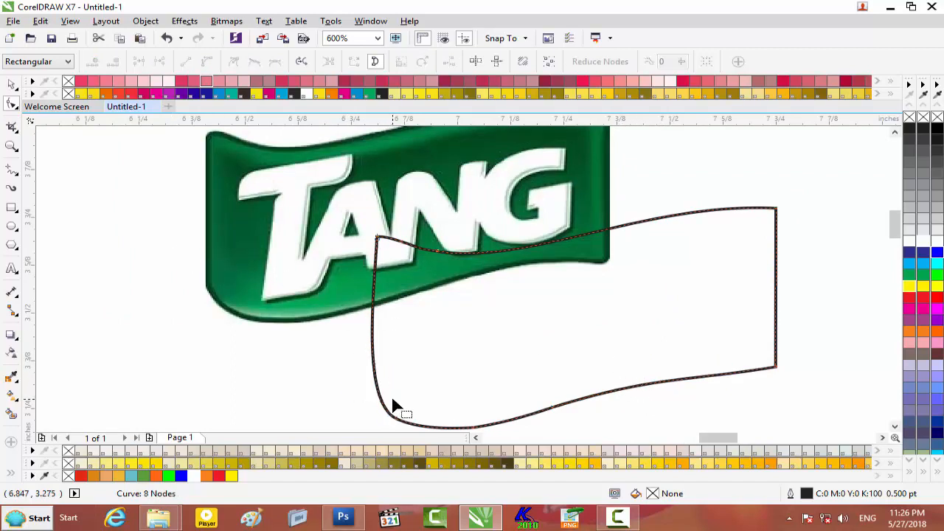
- Delete the Tang logo image and move the traced outline onto the gradient rectangle
{"action": "left_click", "coordinate": [13, 83]}
{"action": "left_click_drag", "start_coordinate": [584, 318], "coordinate": [293, 303]}
{"action": "scroll", "coordinate": [294, 304], "scroll_direction": "down", "scroll_amount": 2}
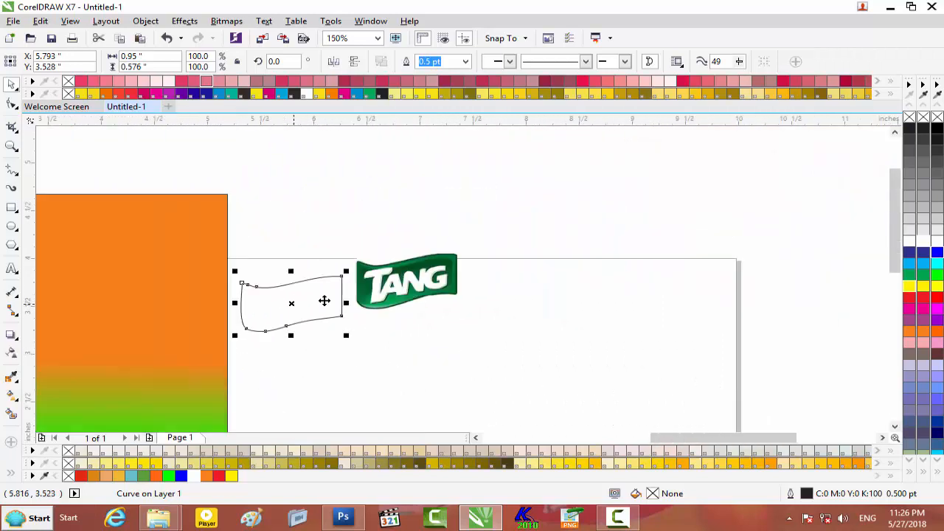
{"action": "left_click", "coordinate": [453, 284]}
{"action": "key", "text": "Delete"}
{"action": "left_click_drag", "start_coordinate": [280, 300], "coordinate": [121, 304]}
- Scale the outline up proportionally to about 3.12 by 1.89 inches and move it left within the gradient rectangle
{"action": "left_click_drag", "start_coordinate": [678, 435], "coordinate": [595, 438]}
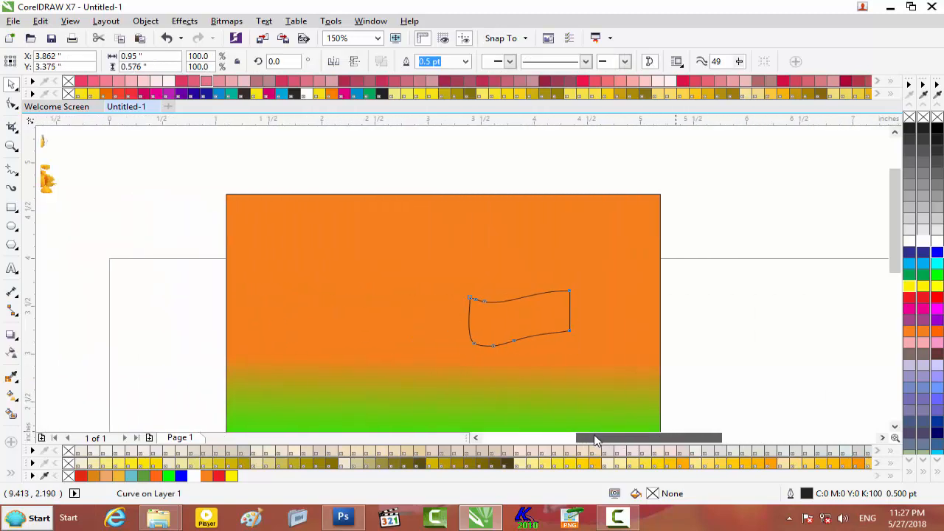
{"action": "left_click", "coordinate": [577, 292]}
{"action": "left_click_drag", "start_coordinate": [578, 286], "coordinate": [742, 229]}
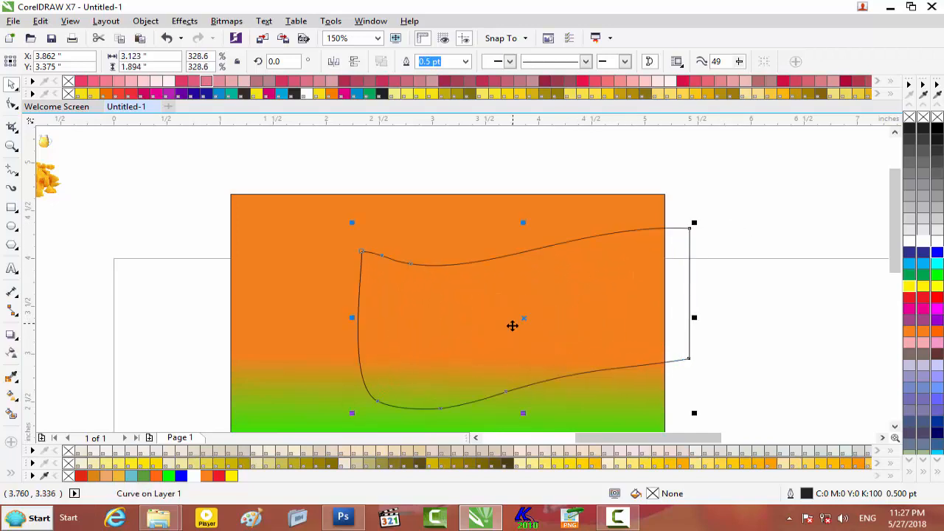
{"action": "left_click_drag", "start_coordinate": [518, 331], "coordinate": [421, 339]}
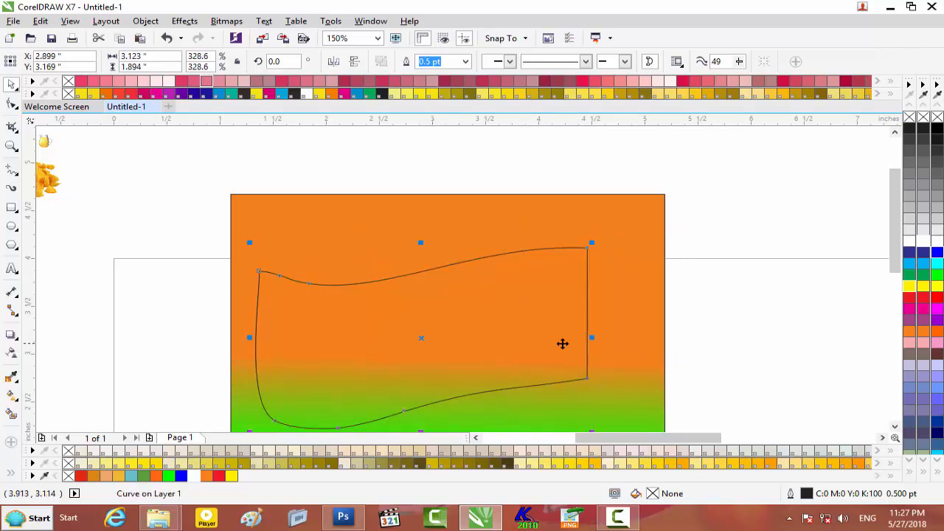
- Resize the outline to about 3.78 inches wide and 1.75 inches high, and move it slightly lower on the gradient rectangle
{"action": "left_click_drag", "start_coordinate": [591, 337], "coordinate": [659, 336]}
{"action": "left_click_drag", "start_coordinate": [455, 242], "coordinate": [455, 255]}
{"action": "scroll", "coordinate": [893, 262], "scroll_direction": "down", "scroll_amount": 3}
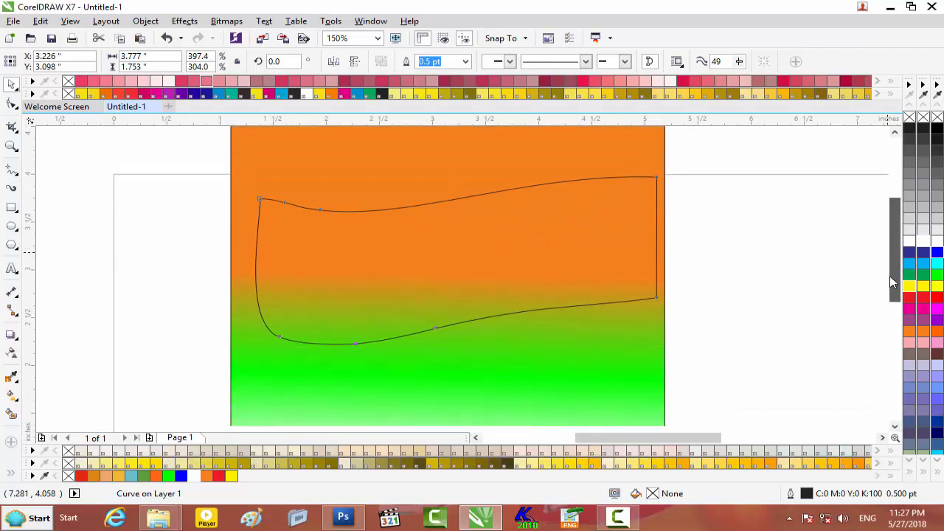
{"action": "left_click_drag", "start_coordinate": [455, 254], "coordinate": [446, 276]}
{"action": "scroll", "coordinate": [447, 277], "scroll_direction": "down", "scroll_amount": 4}
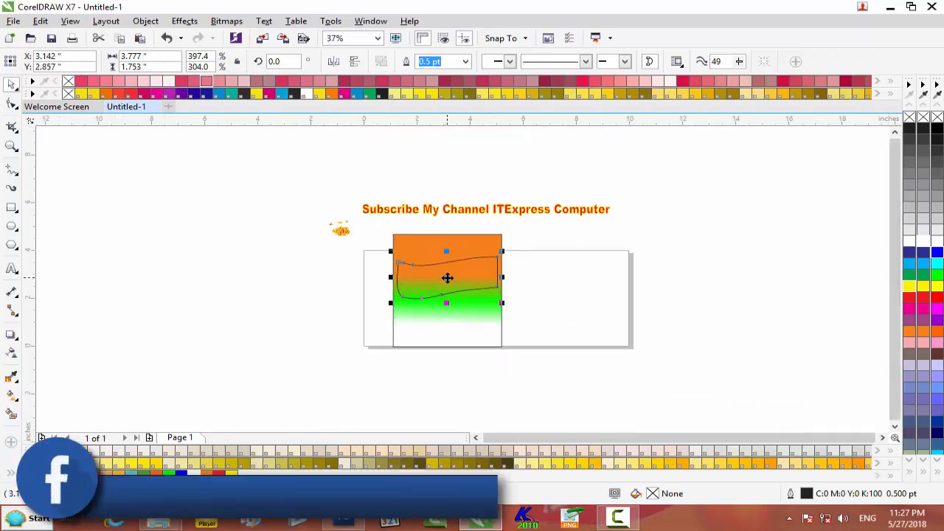
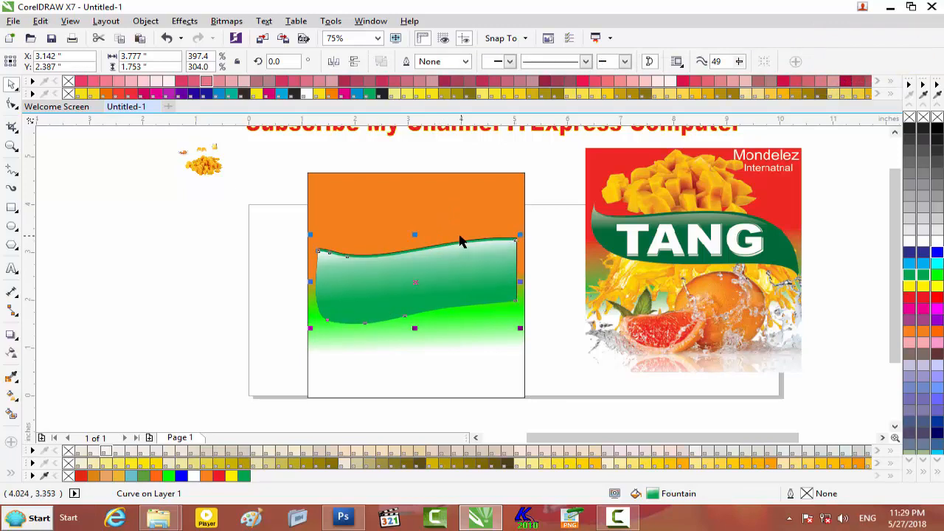
- Remove the black outline from the solid green wave shape behind the gradient one and deselect it
{"action": "scroll", "coordinate": [459, 235], "scroll_direction": "up", "scroll_amount": 2}
{"action": "left_click", "coordinate": [780, 234]}
{"action": "left_click", "coordinate": [627, 247]}
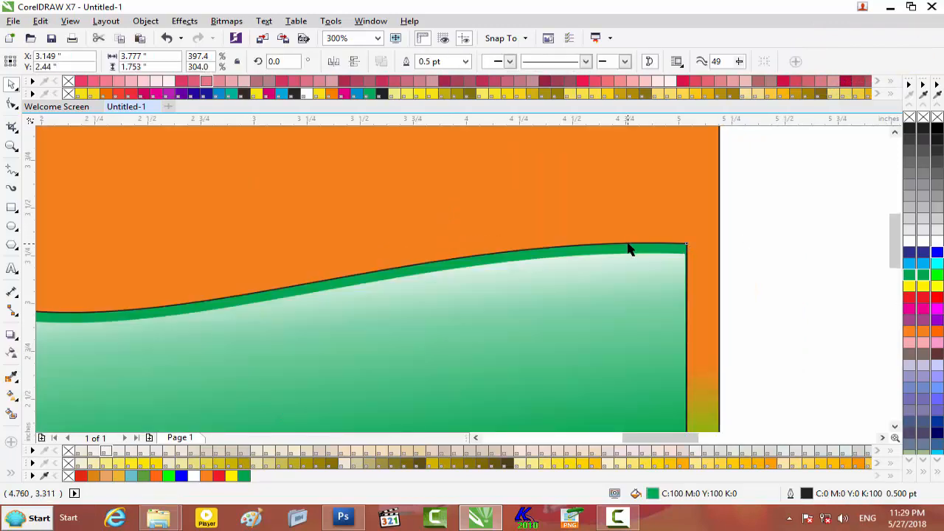
{"action": "right_click", "coordinate": [910, 120]}
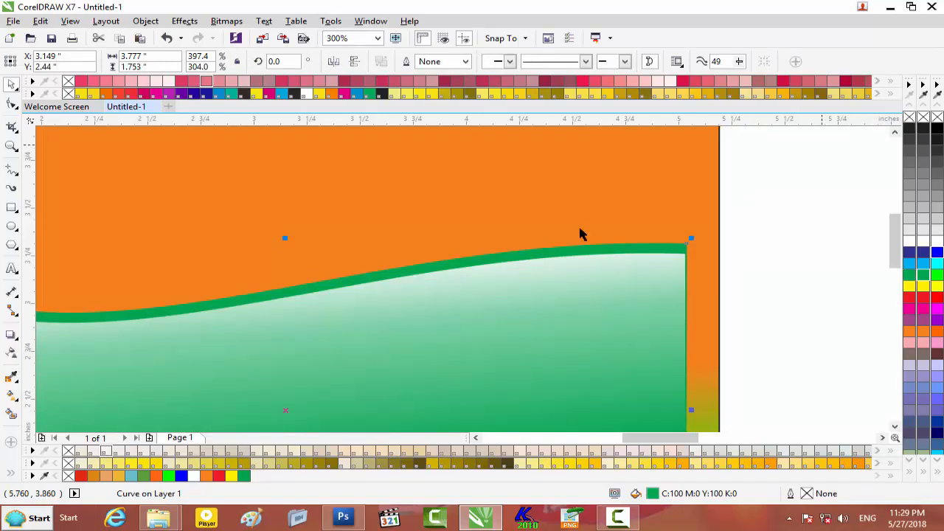
{"action": "scroll", "coordinate": [559, 242], "scroll_direction": "down", "scroll_amount": 1}
{"action": "scroll", "coordinate": [558, 244], "scroll_direction": "down", "scroll_amount": 1}
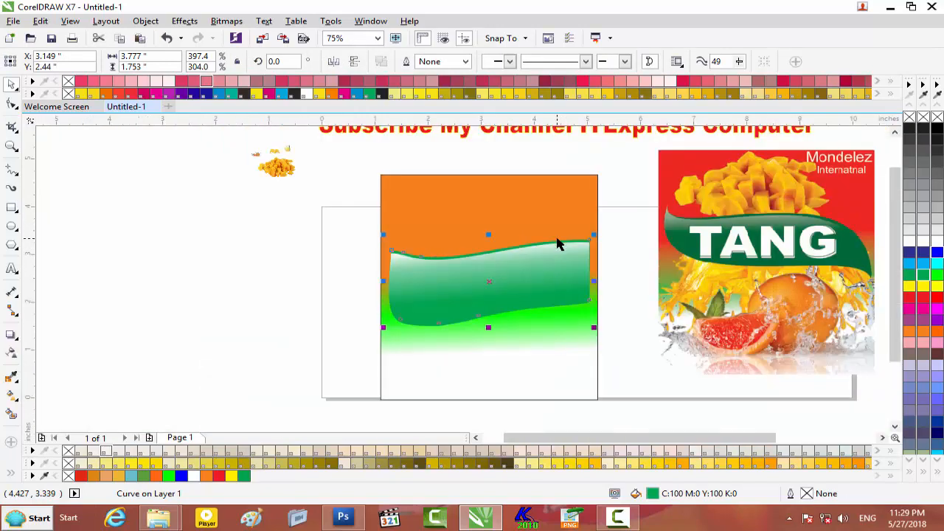
{"action": "scroll", "coordinate": [555, 246], "scroll_direction": "up", "scroll_amount": 1}
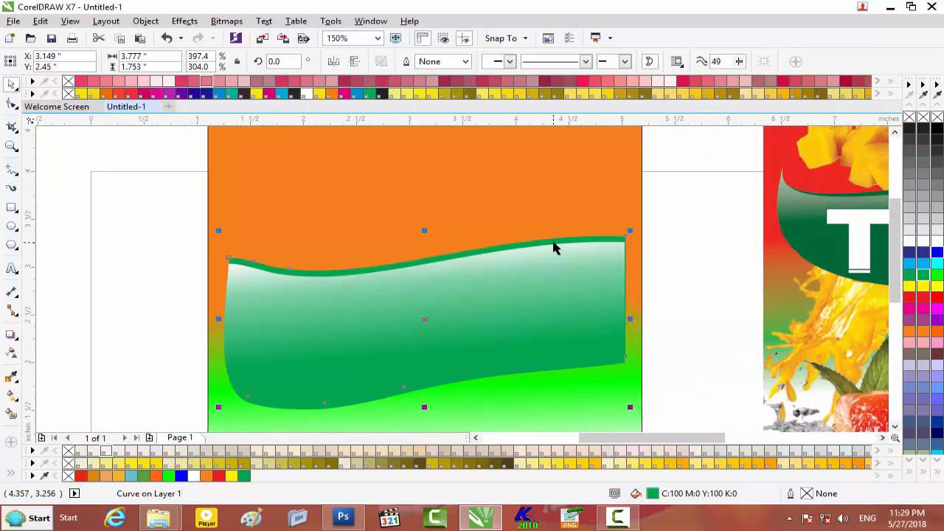
{"action": "left_click", "coordinate": [706, 239]}
{"action": "scroll", "coordinate": [700, 241], "scroll_direction": "down", "scroll_amount": 1}
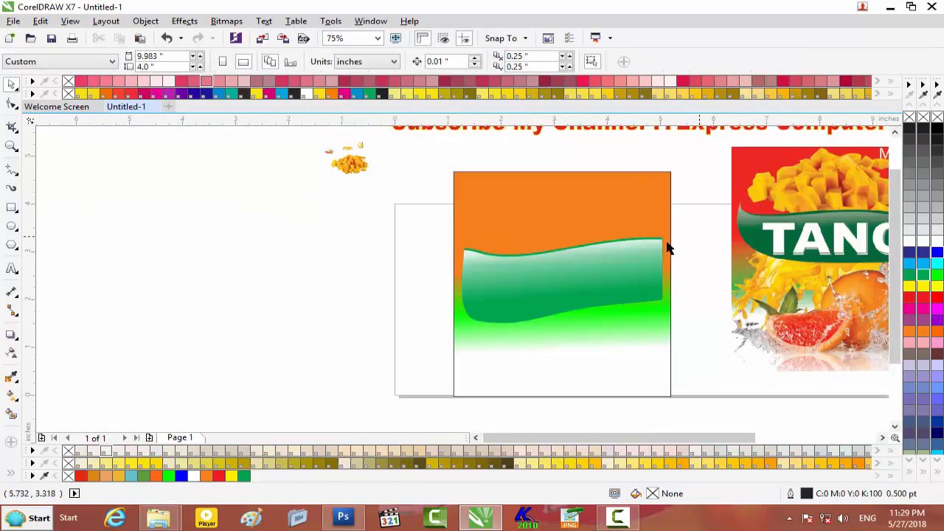
- Create the artistic text "TANG" in 24 pt Arial in the empty area left of the page
{"action": "left_click", "coordinate": [11, 269]}
{"action": "left_click", "coordinate": [191, 279]}
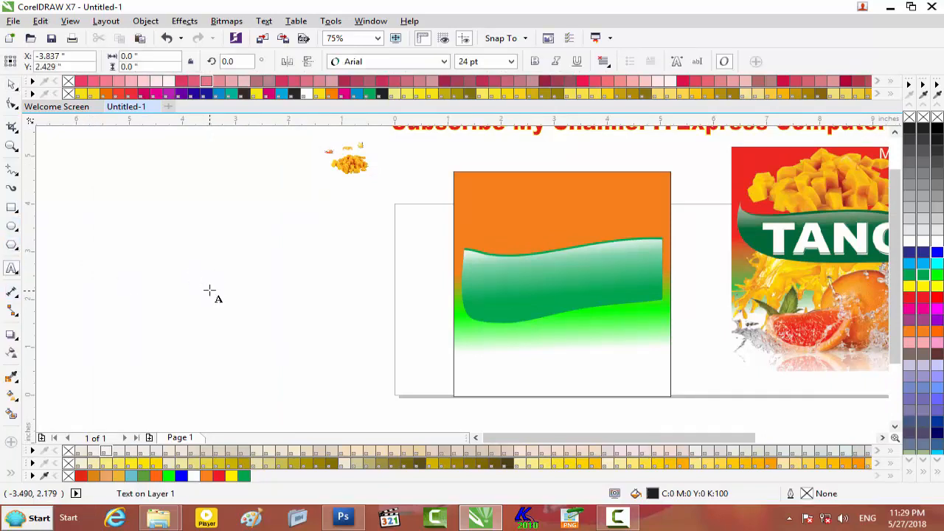
{"action": "type", "text": "Tang"}
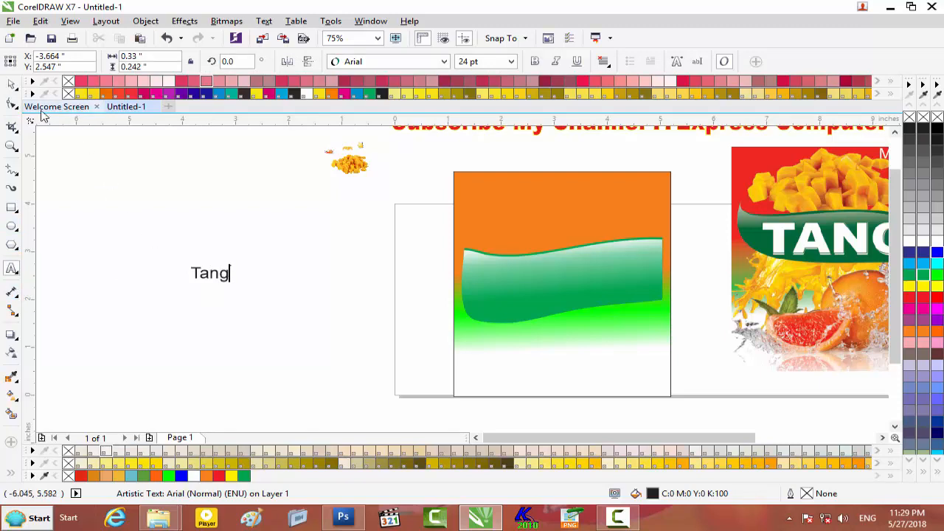
{"action": "left_click", "coordinate": [11, 85]}
{"action": "left_click", "coordinate": [11, 268]}
{"action": "double_click", "coordinate": [226, 275]}
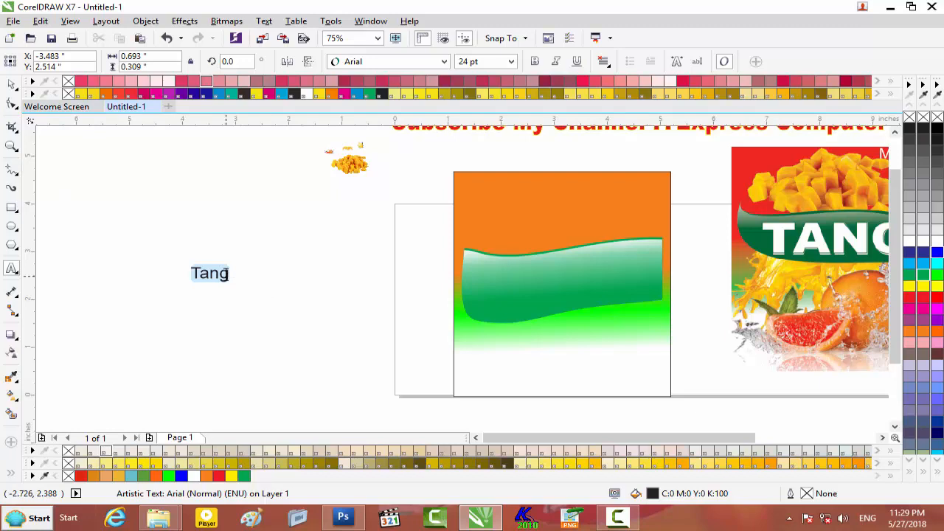
{"action": "type", "text": "TAN"}
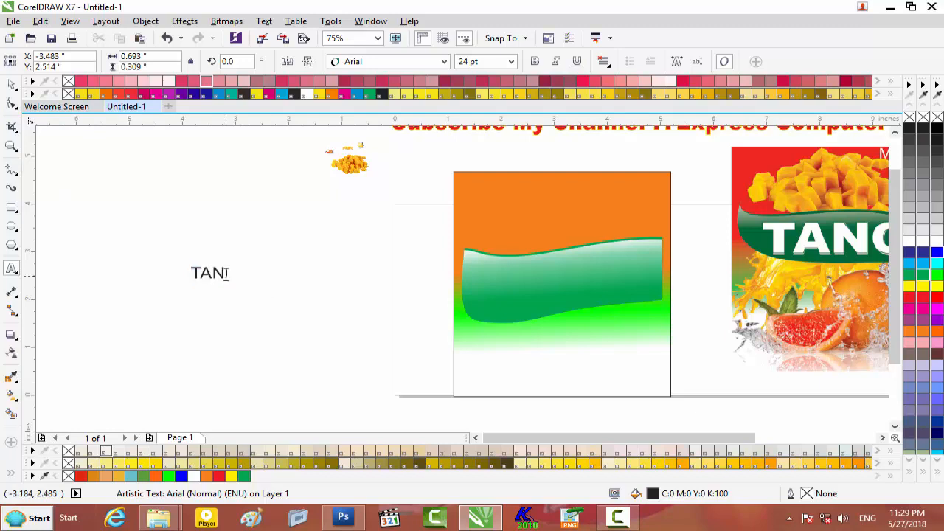
{"action": "left_click", "coordinate": [234, 239]}
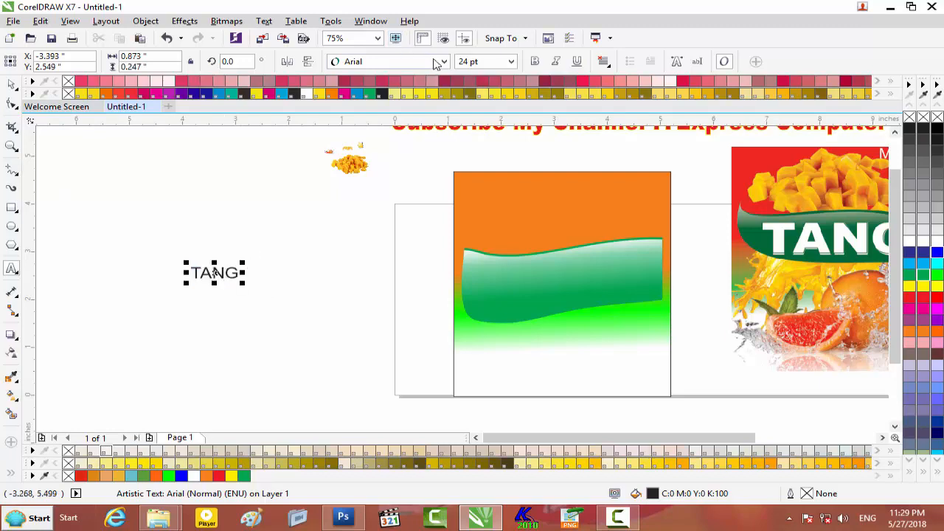
- Try to change the font of the TANG text to Arial Black (Normal)
{"action": "left_click", "coordinate": [444, 63]}
{"action": "mouse_move", "coordinate": [421, 95]}
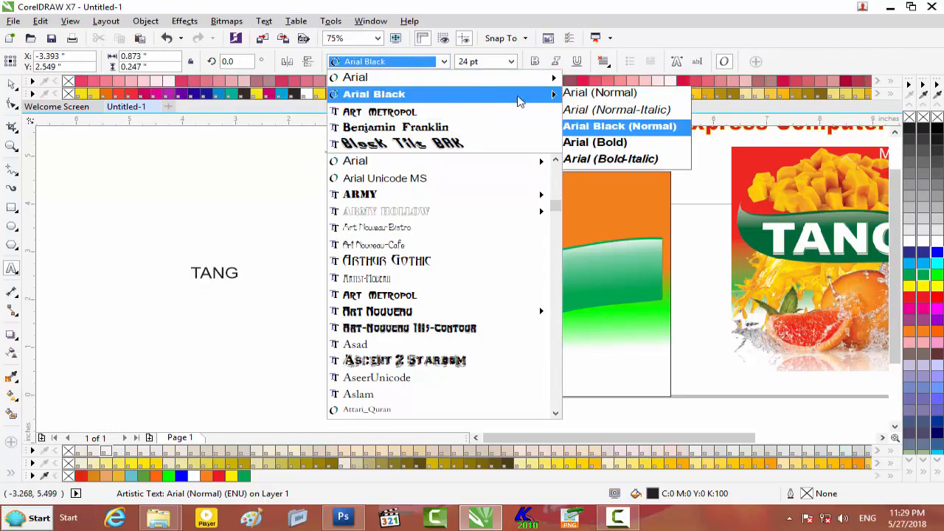
{"action": "left_click", "coordinate": [609, 127]}
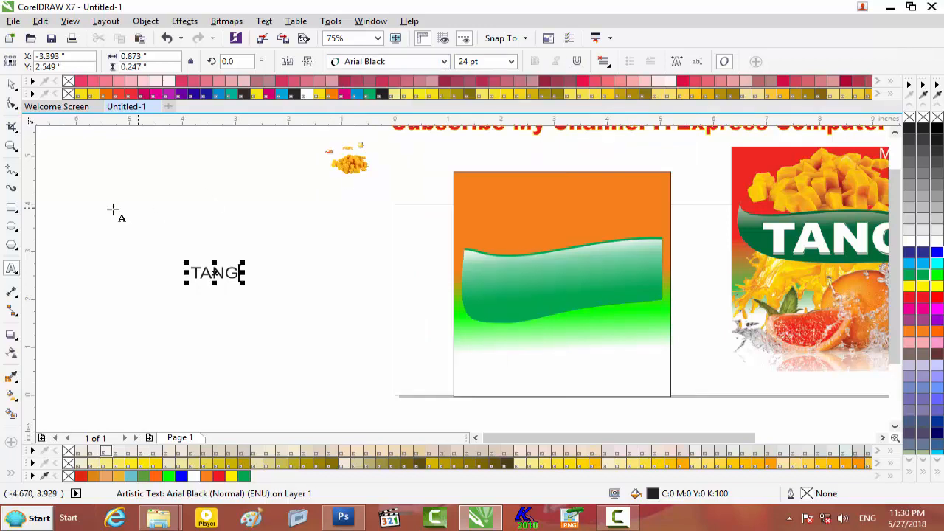
{"action": "left_click", "coordinate": [13, 85]}
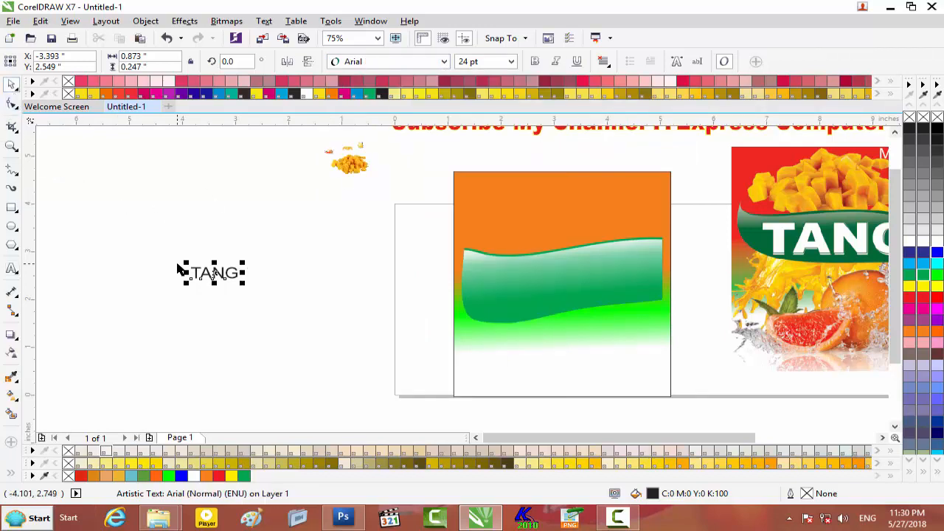
- Place a copy of the TANG text on the green banner, enlarge it to about 2.84 by 0.8 inches, and rotate it about 2.5 degrees
{"action": "left_click_drag", "start_coordinate": [224, 274], "coordinate": [628, 259]}
{"action": "right_click", "coordinate": [322, 289]}
{"action": "scroll", "coordinate": [598, 287], "scroll_direction": "up", "scroll_amount": 2}
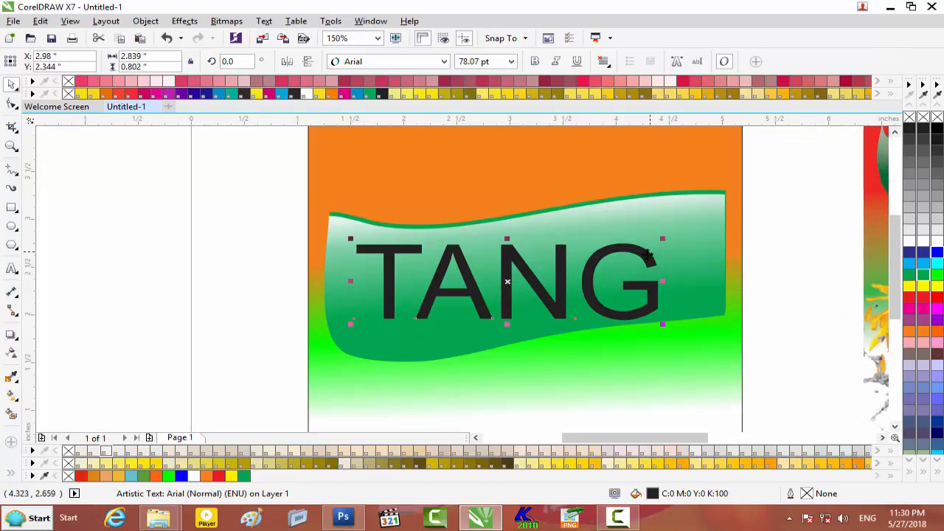
{"action": "left_click_drag", "start_coordinate": [664, 241], "coordinate": [663, 233]}
{"action": "scroll", "coordinate": [554, 262], "scroll_direction": "down", "scroll_amount": 2}
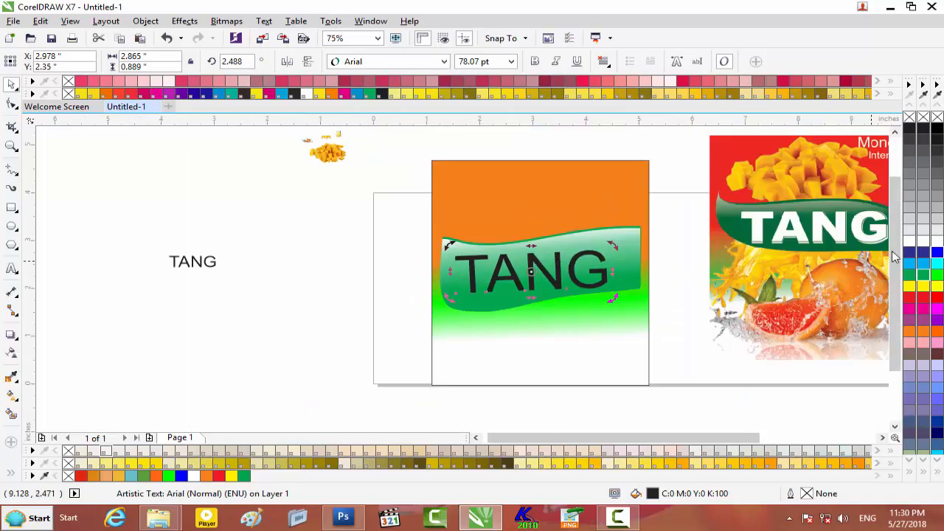
- Fill the rotated TANG text on the banner with white
{"action": "left_click", "coordinate": [910, 242]}
{"action": "scroll", "coordinate": [486, 279], "scroll_direction": "up", "scroll_amount": 2}
{"action": "scroll", "coordinate": [485, 273], "scroll_direction": "down", "scroll_amount": 2}
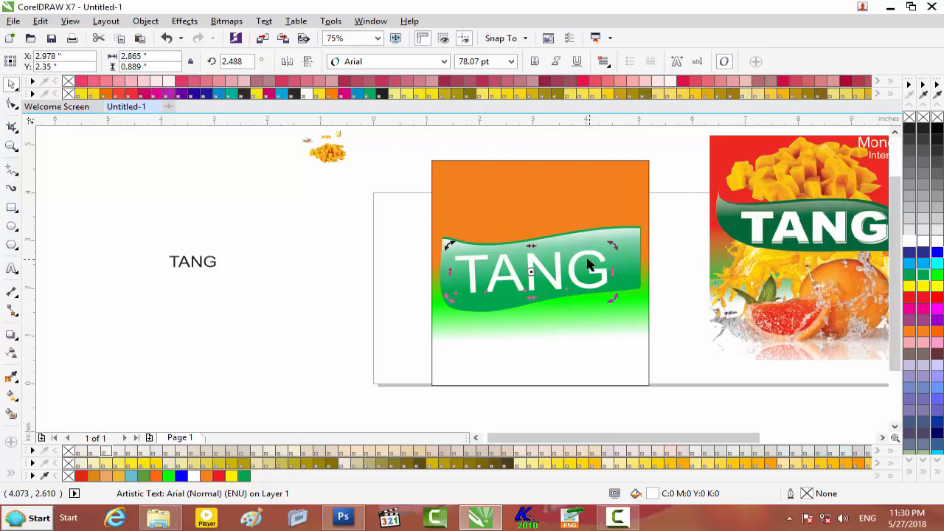
- Try the original black TANG text on the banner, enlarged to about 2.03 by 0.57 inches, and delete it
{"action": "left_click", "coordinate": [185, 262]}
{"action": "left_click_drag", "start_coordinate": [189, 261], "coordinate": [506, 265]}
{"action": "scroll", "coordinate": [506, 266], "scroll_direction": "up", "scroll_amount": 4}
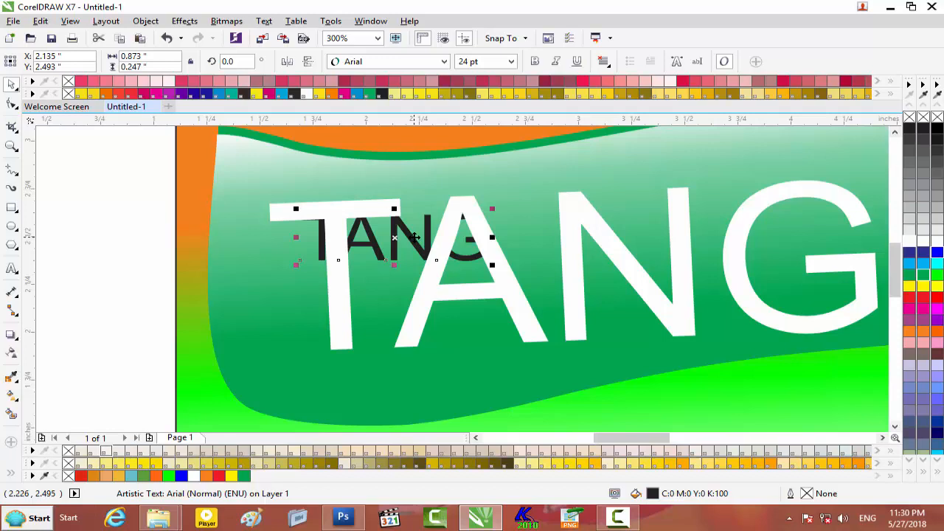
{"action": "left_click_drag", "start_coordinate": [491, 207], "coordinate": [632, 177]}
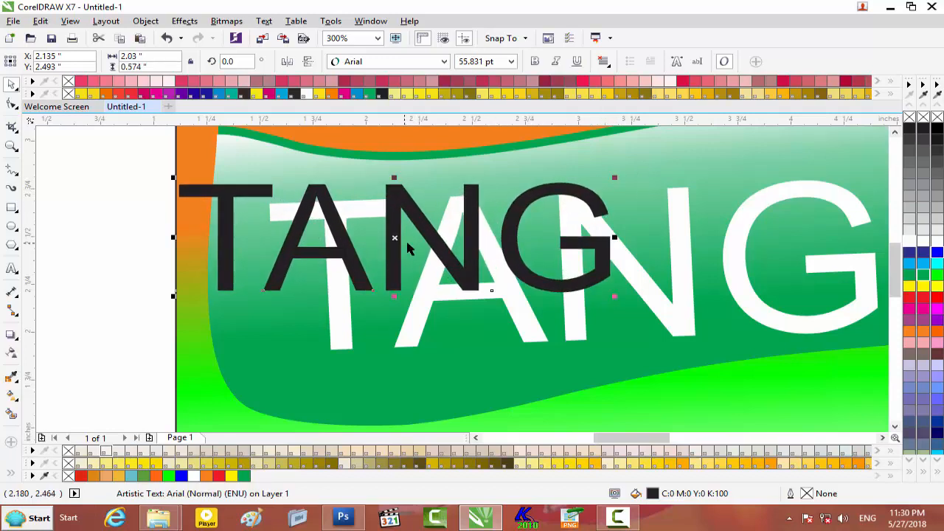
{"action": "left_click_drag", "start_coordinate": [432, 236], "coordinate": [536, 254]}
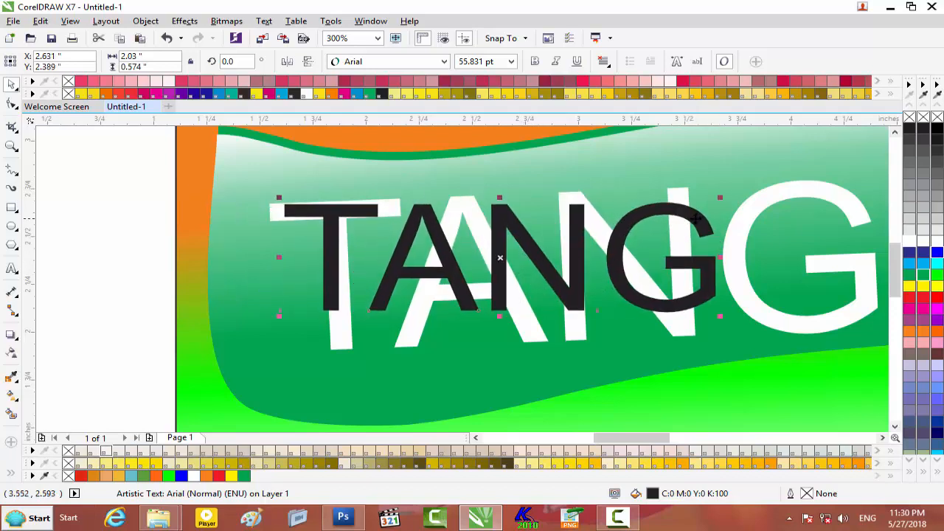
{"action": "key", "text": "Delete"}
- Duplicate the white TANG text and give the copy a 1.5 pt black outline with round corners and caps, set behind fill and scaling with object
{"action": "left_click", "coordinate": [677, 237]}
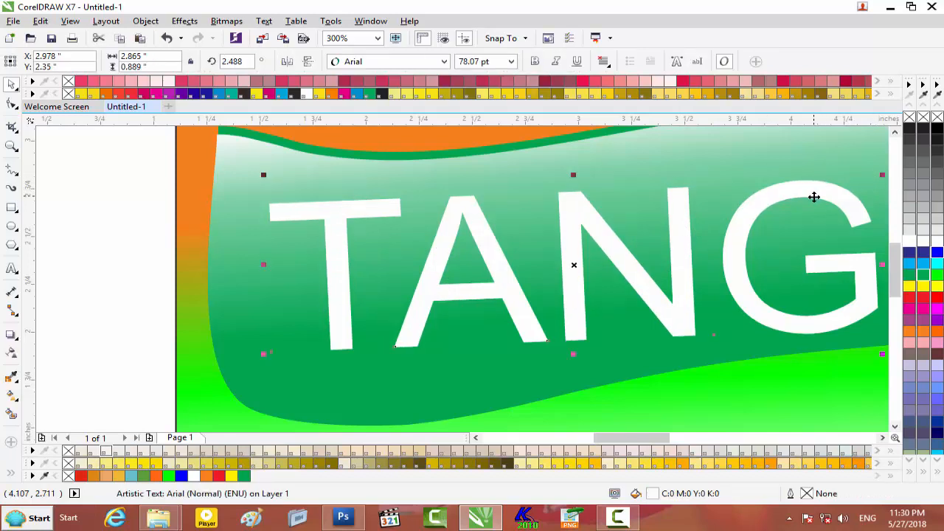
{"action": "key", "text": "F12"}
{"action": "left_click", "coordinate": [376, 170]}
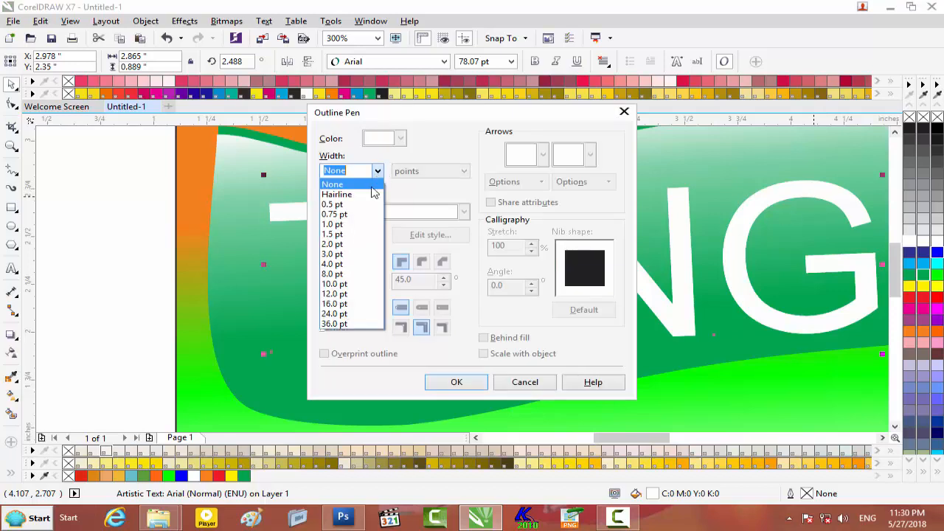
{"action": "left_click", "coordinate": [362, 235]}
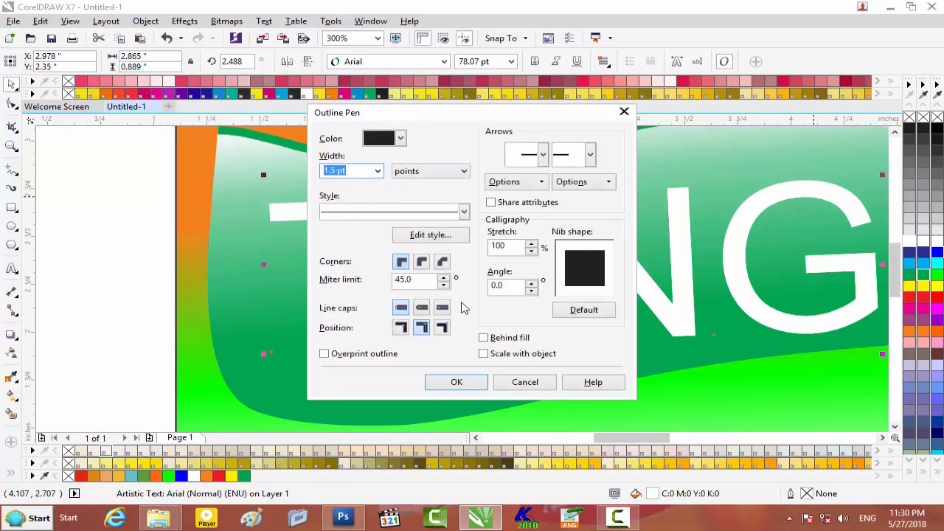
{"action": "left_click", "coordinate": [421, 261]}
{"action": "left_click", "coordinate": [421, 309]}
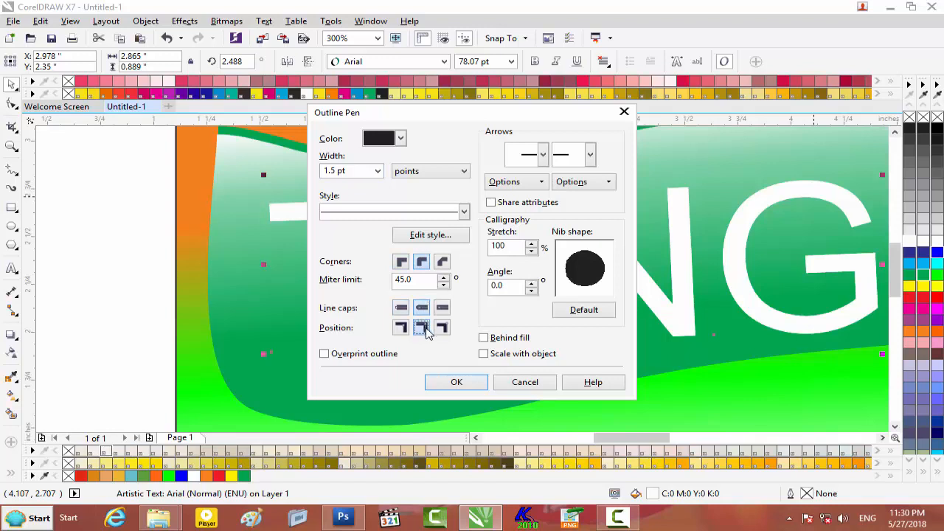
{"action": "left_click", "coordinate": [487, 337]}
{"action": "left_click", "coordinate": [484, 354]}
{"action": "left_click", "coordinate": [456, 382]}
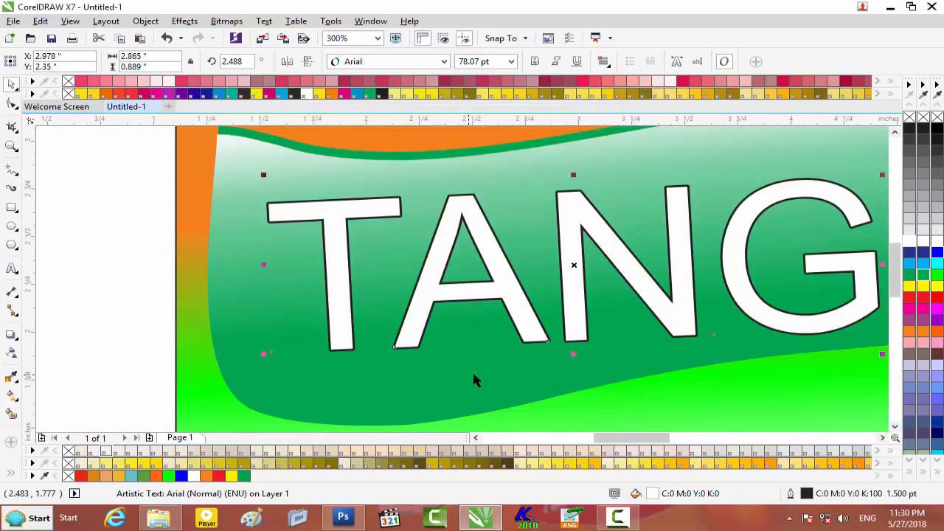
- Scale the outlined TANG copy down about its centre to about 2.59 by 0.81 inches
{"action": "scroll", "coordinate": [739, 253], "scroll_direction": "down", "scroll_amount": 1}
{"action": "scroll", "coordinate": [769, 210], "scroll_direction": "up", "scroll_amount": 1}
{"action": "scroll", "coordinate": [871, 190], "scroll_direction": "down", "scroll_amount": 1}
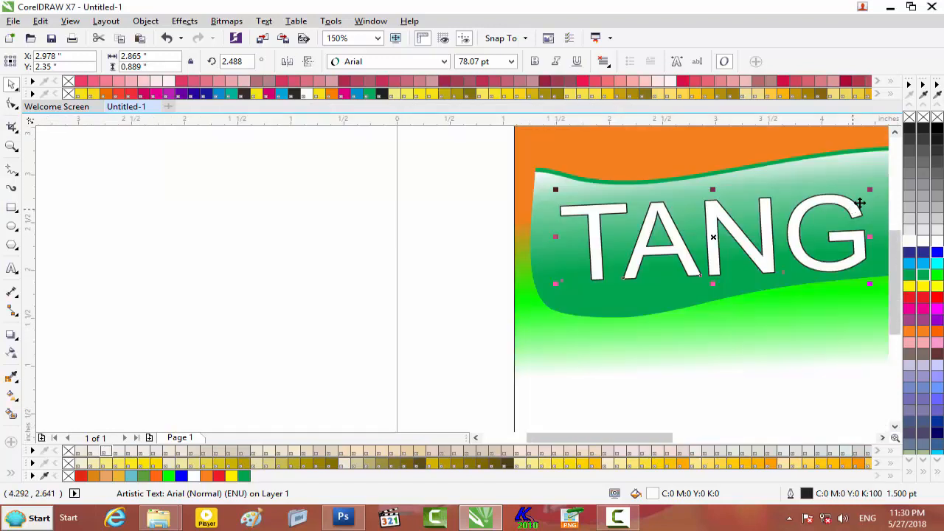
{"action": "left_click_drag", "start_coordinate": [871, 189], "coordinate": [872, 198]}
- Shift the outlined TANG copy up and left over the white text and stretch it to about 2.83 inches wide for an offset depth effect
{"action": "left_click_drag", "start_coordinate": [605, 438], "coordinate": [633, 438]}
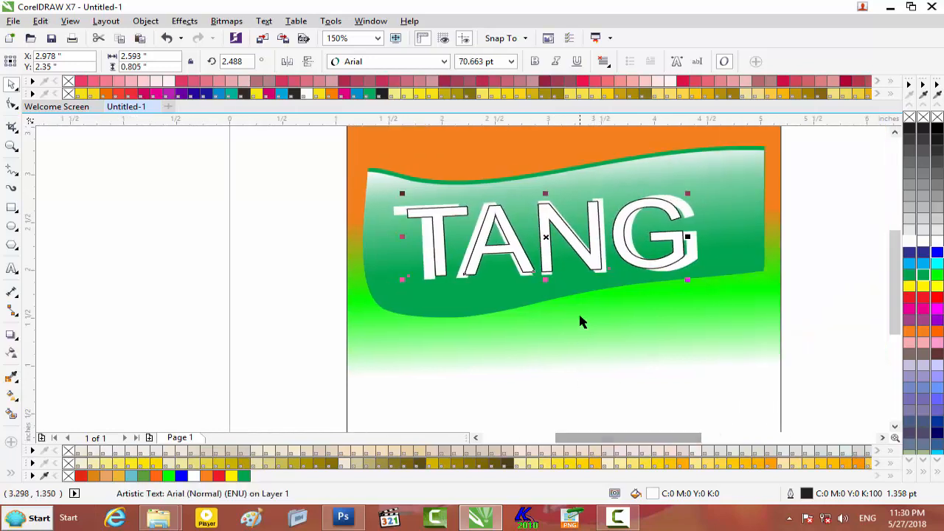
{"action": "scroll", "coordinate": [575, 318], "scroll_direction": "up", "scroll_amount": 1}
{"action": "left_click_drag", "start_coordinate": [891, 308], "coordinate": [888, 279]}
{"action": "mouse_move", "coordinate": [517, 270]}
{"action": "left_mouse_down"}
{"action": "mouse_move", "coordinate": [493, 270]}
{"action": "mouse_move", "coordinate": [503, 265]}
{"action": "left_mouse_up"}
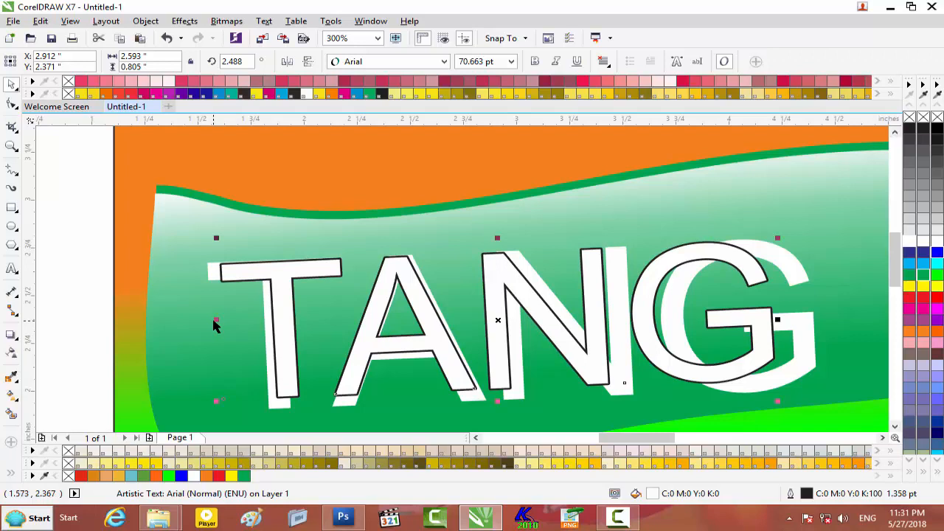
{"action": "left_click_drag", "start_coordinate": [213, 320], "coordinate": [205, 320]}
{"action": "left_click_drag", "start_coordinate": [778, 320], "coordinate": [820, 318]}
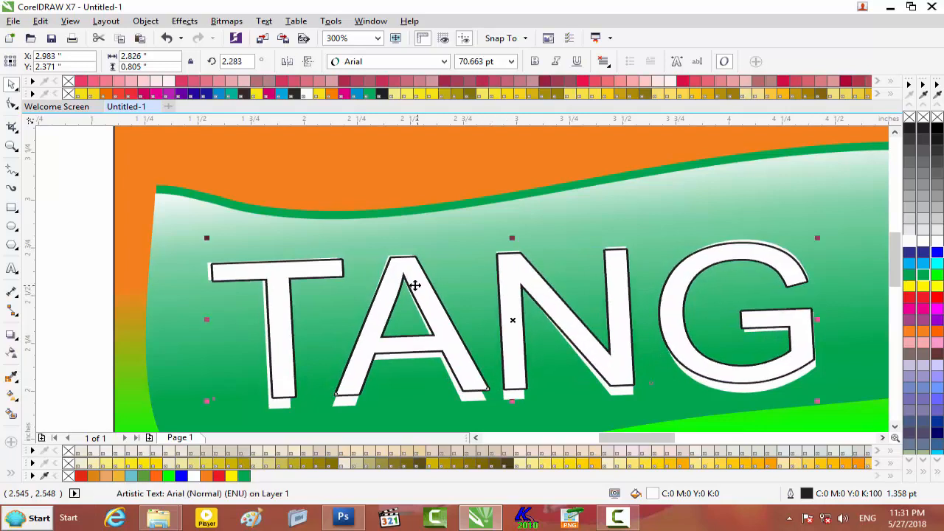
{"action": "key", "text": "Left"}
{"action": "key", "text": "Up"}
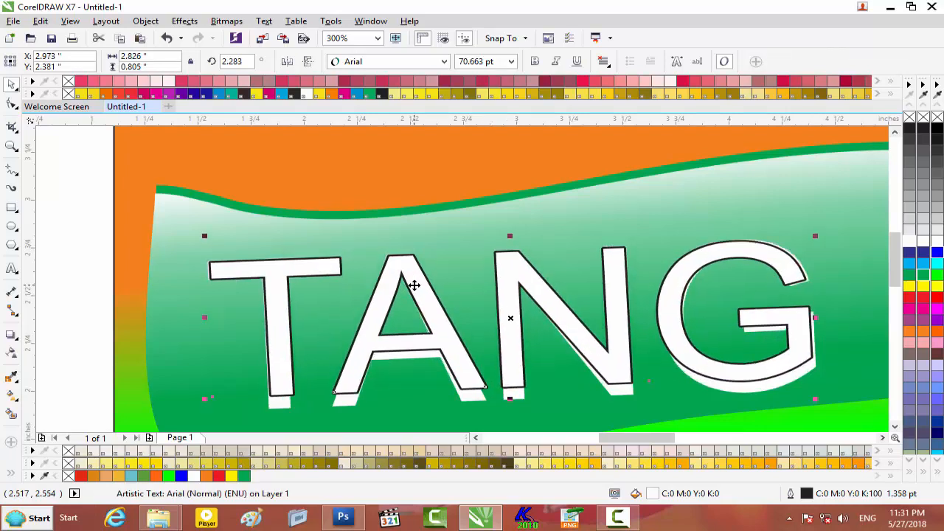
- Move the small orange juice splash image from beside the page onto the orange area of the package rectangle
{"action": "scroll", "coordinate": [647, 334], "scroll_direction": "down", "scroll_amount": 2}
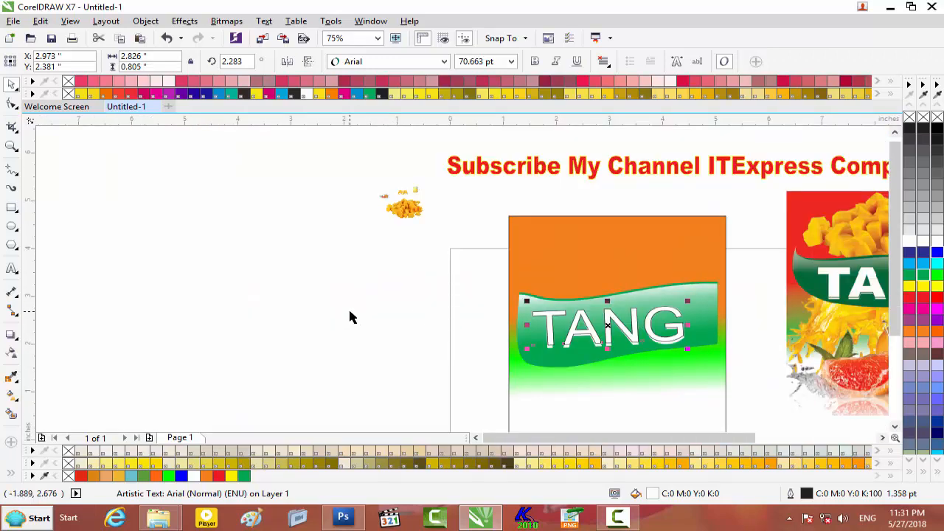
{"action": "scroll", "coordinate": [350, 317], "scroll_direction": "up", "scroll_amount": 1}
{"action": "scroll", "coordinate": [349, 317], "scroll_direction": "down", "scroll_amount": 1}
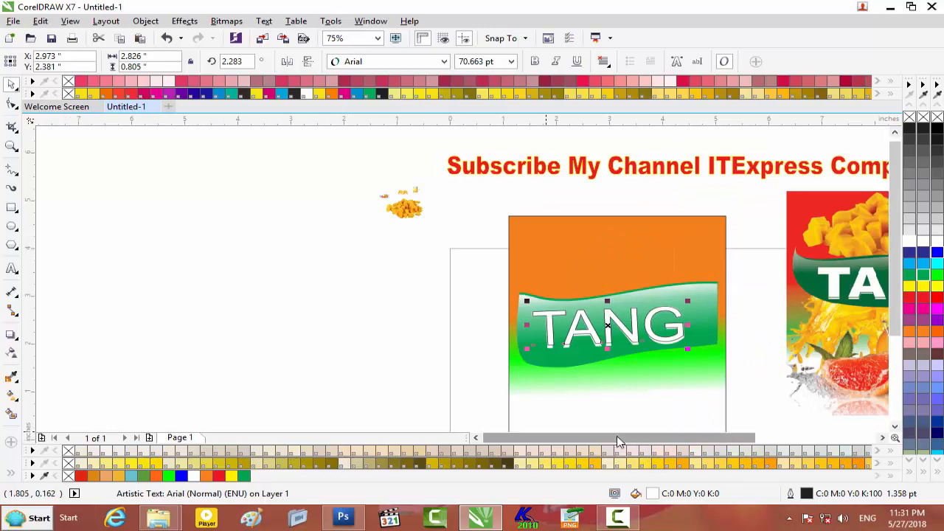
{"action": "left_click_drag", "start_coordinate": [618, 441], "coordinate": [656, 379]}
{"action": "scroll", "coordinate": [484, 369], "scroll_direction": "down", "scroll_amount": 1}
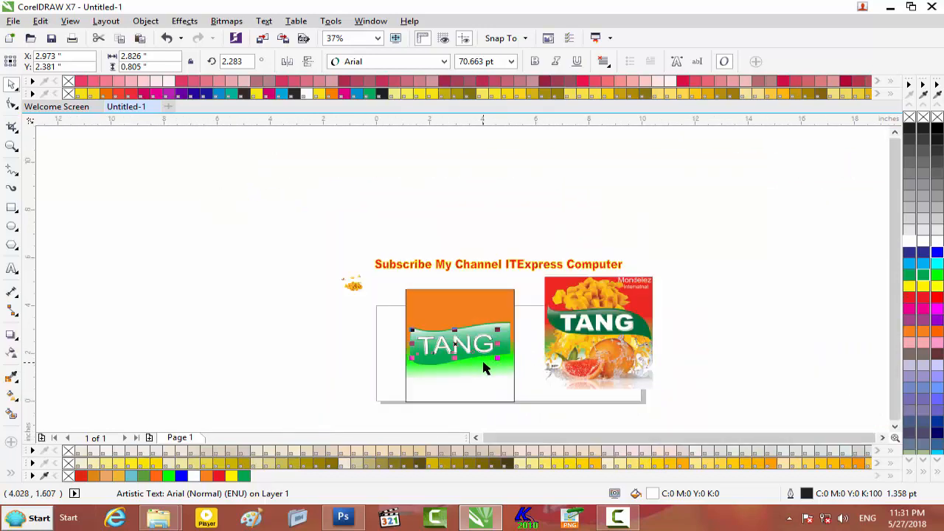
{"action": "scroll", "coordinate": [366, 295], "scroll_direction": "up", "scroll_amount": 1}
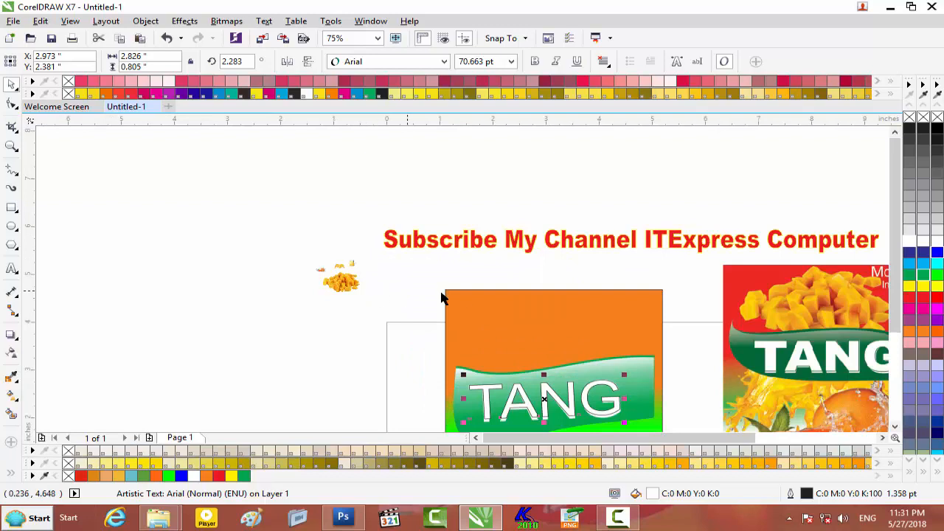
{"action": "mouse_move", "coordinate": [341, 270]}
{"action": "left_mouse_down"}
{"action": "mouse_move", "coordinate": [552, 337]}
{"action": "mouse_move", "coordinate": [521, 334]}
{"action": "left_mouse_up"}
{"action": "key", "text": "shift+F2"}
{"action": "scroll", "coordinate": [536, 344], "scroll_direction": "down", "scroll_amount": 3}
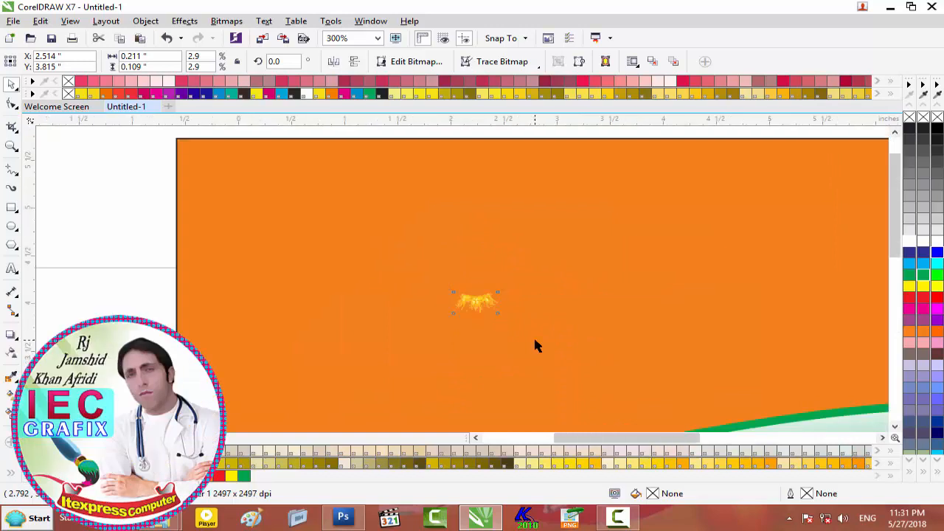
- Enlarge the splash image to about 3.05 by 1.58 inches and place it beneath the TANG text, behind the green banner
{"action": "left_click_drag", "start_coordinate": [902, 244], "coordinate": [897, 295]}
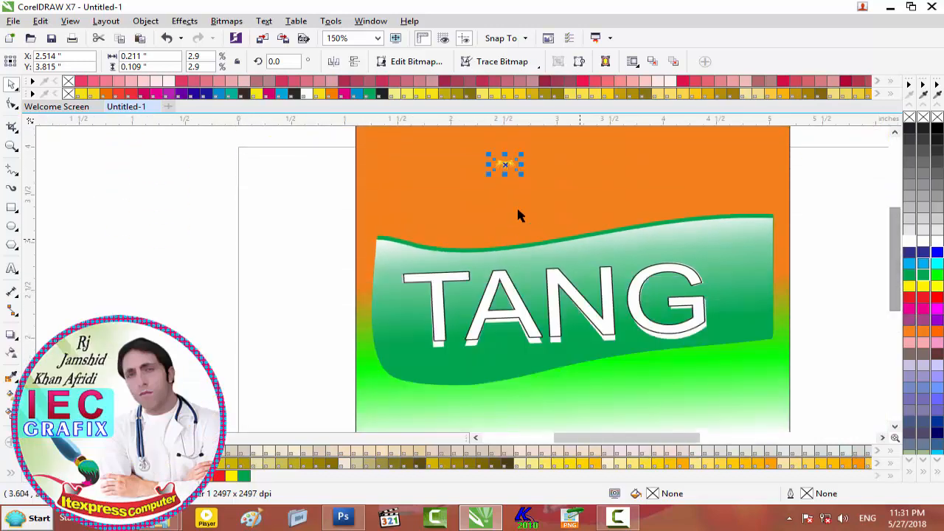
{"action": "left_click_drag", "start_coordinate": [512, 165], "coordinate": [877, 231]}
{"action": "scroll", "coordinate": [562, 393], "scroll_direction": "up", "scroll_amount": 2}
{"action": "scroll", "coordinate": [755, 293], "scroll_direction": "down", "scroll_amount": 2}
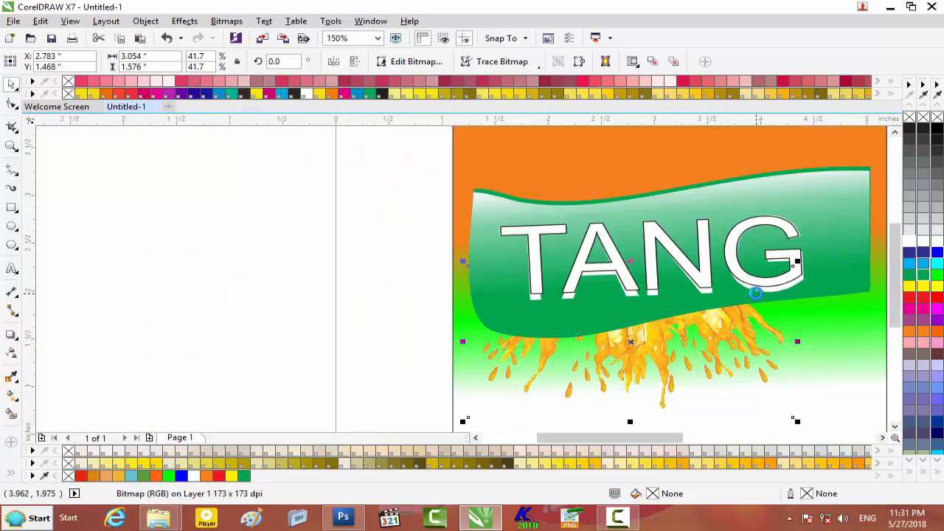
- Reposition the splash under the banner and stretch it to about 3.83 inches wide and 1.66 inches high
{"action": "left_click_drag", "start_coordinate": [654, 443], "coordinate": [700, 443]}
{"action": "left_click_drag", "start_coordinate": [467, 331], "coordinate": [535, 339]}
{"action": "left_click_drag", "start_coordinate": [285, 352], "coordinate": [221, 361]}
{"action": "left_click_drag", "start_coordinate": [612, 354], "coordinate": [639, 354]}
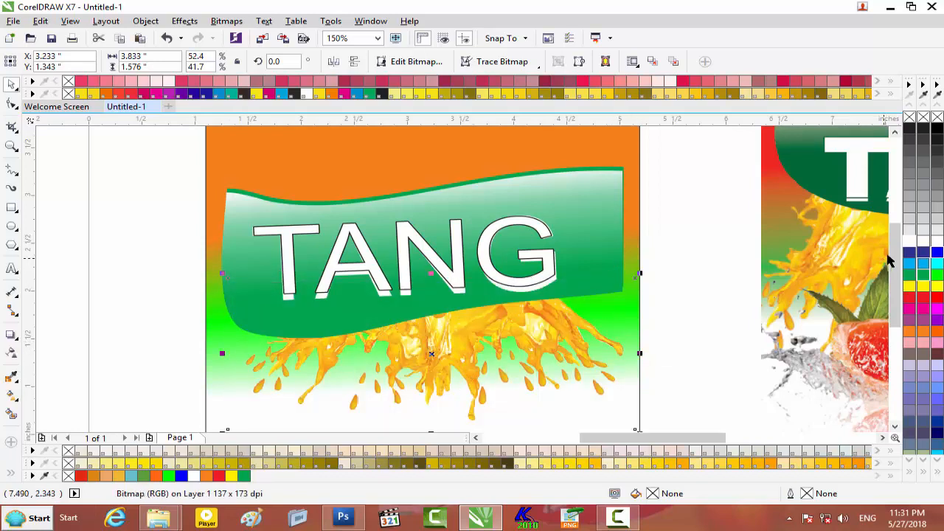
{"action": "scroll", "coordinate": [889, 261], "scroll_direction": "down", "scroll_amount": 3}
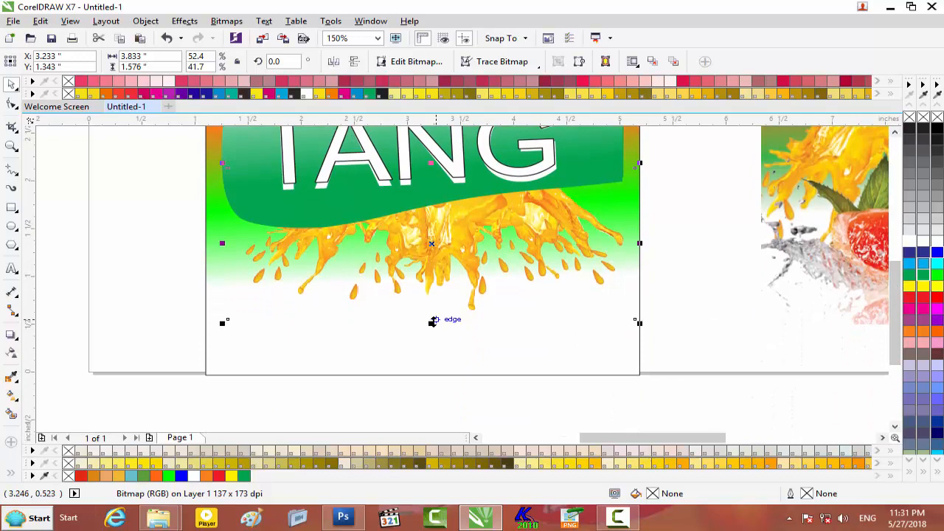
{"action": "left_click_drag", "start_coordinate": [432, 322], "coordinate": [433, 331]}
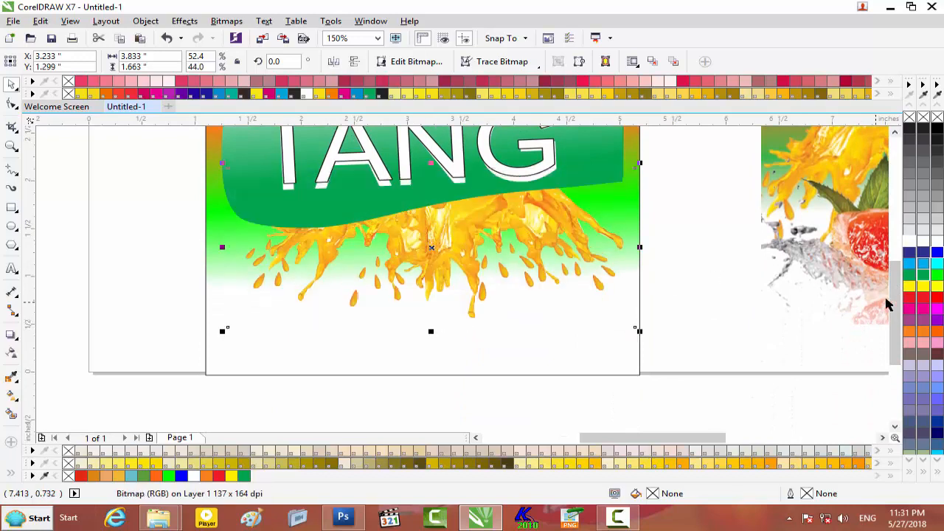
{"action": "scroll", "coordinate": [888, 305], "scroll_direction": "up", "scroll_amount": 3}
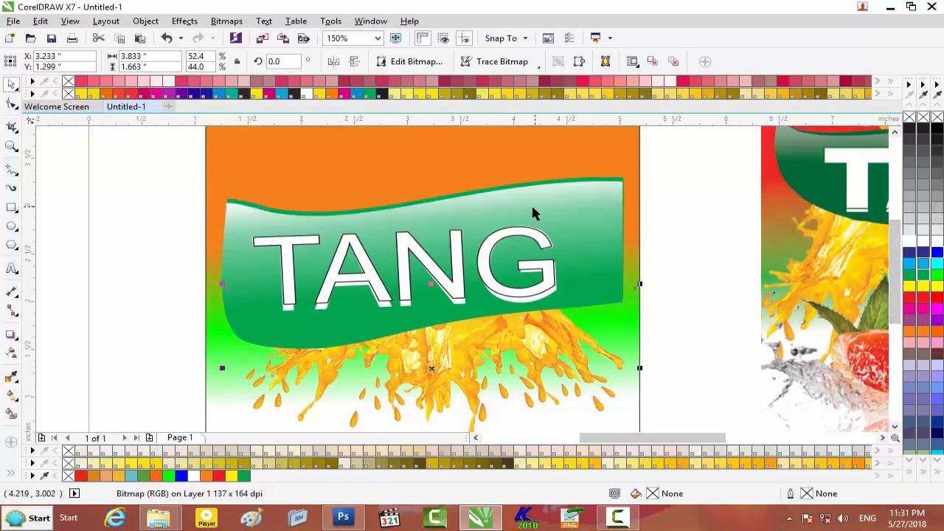
- Move the small mango cubes image onto the package above the green banner and enlarge it to about 2.89 by 0.93 inches
{"action": "scroll", "coordinate": [534, 213], "scroll_direction": "down", "scroll_amount": 4}
{"action": "scroll", "coordinate": [403, 168], "scroll_direction": "up", "scroll_amount": 2}
{"action": "left_click_drag", "start_coordinate": [390, 164], "coordinate": [571, 236]}
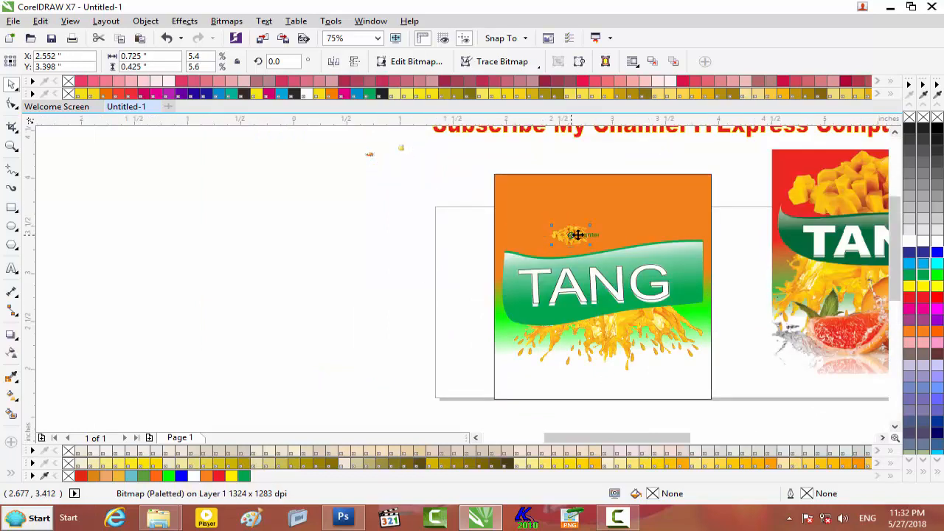
{"action": "scroll", "coordinate": [583, 233], "scroll_direction": "up", "scroll_amount": 4}
{"action": "left_click_drag", "start_coordinate": [640, 193], "coordinate": [824, 164]}
{"action": "left_click_drag", "start_coordinate": [721, 237], "coordinate": [885, 238]}
{"action": "scroll", "coordinate": [798, 273], "scroll_direction": "down", "scroll_amount": 4}
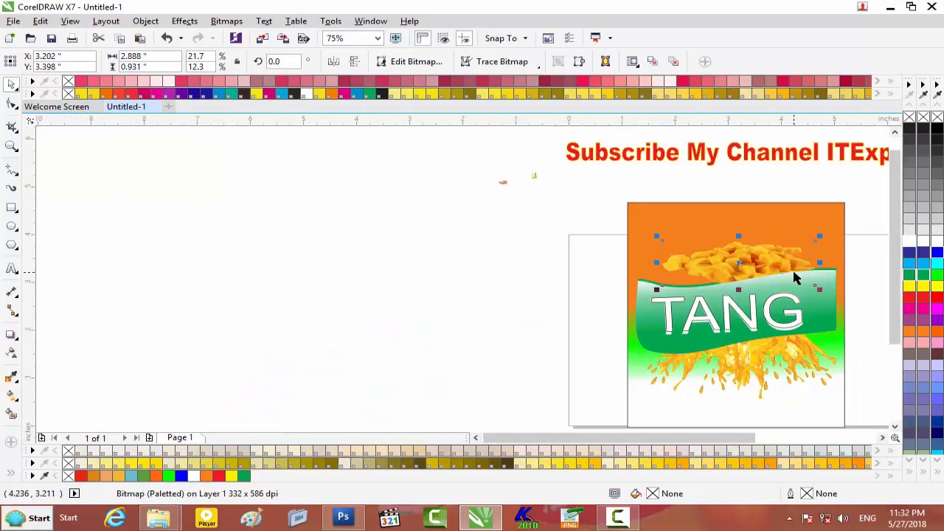
- Stretch the mango cubes to about 3.21 by 1.53 inches, centre them above the TANG text, and place them behind the green banner
{"action": "left_click_drag", "start_coordinate": [609, 437], "coordinate": [668, 438]}
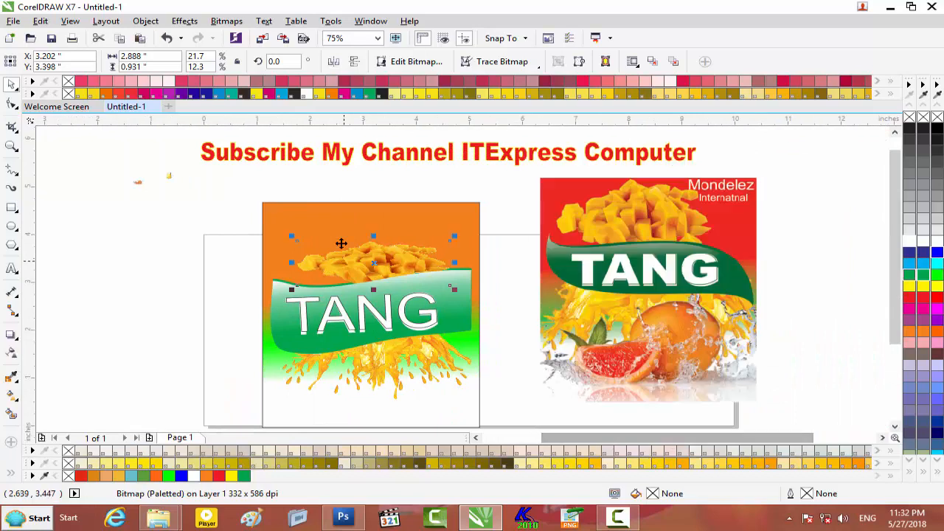
{"action": "left_click_drag", "start_coordinate": [369, 236], "coordinate": [373, 218]}
{"action": "left_click_drag", "start_coordinate": [374, 256], "coordinate": [344, 263]}
{"action": "left_click_drag", "start_coordinate": [424, 261], "coordinate": [451, 262]}
{"action": "left_click_drag", "start_coordinate": [357, 228], "coordinate": [357, 216]}
{"action": "left_click_drag", "start_coordinate": [259, 258], "coordinate": [270, 257]}
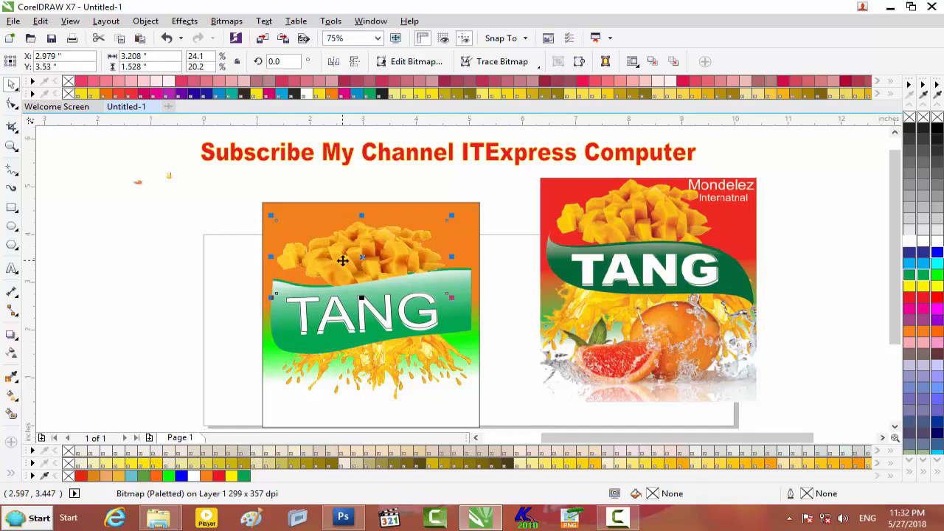
{"action": "scroll", "coordinate": [343, 261], "scroll_direction": "up", "scroll_amount": 2}
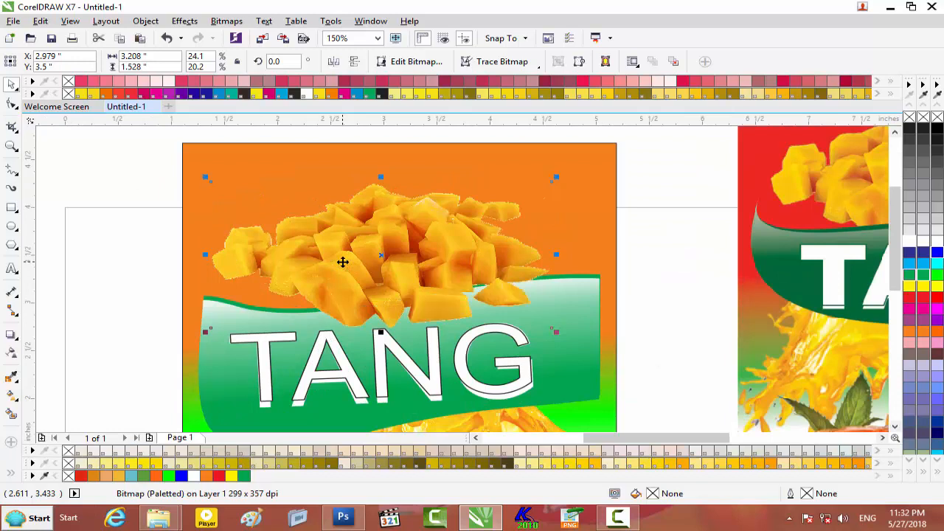
{"action": "left_click", "coordinate": [494, 242]}
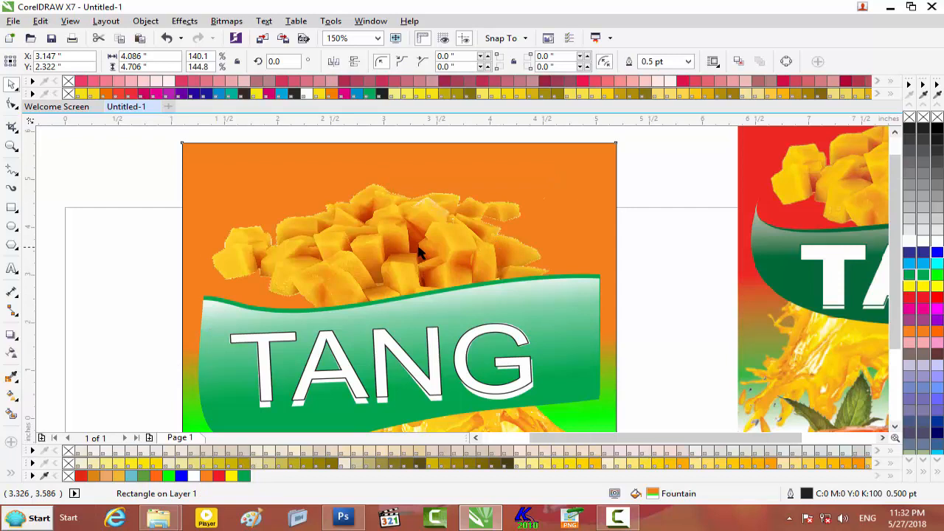
- Move the small orange fruit image from beside the page onto the white area at the bottom of the package
{"action": "scroll", "coordinate": [418, 252], "scroll_direction": "down", "scroll_amount": 2}
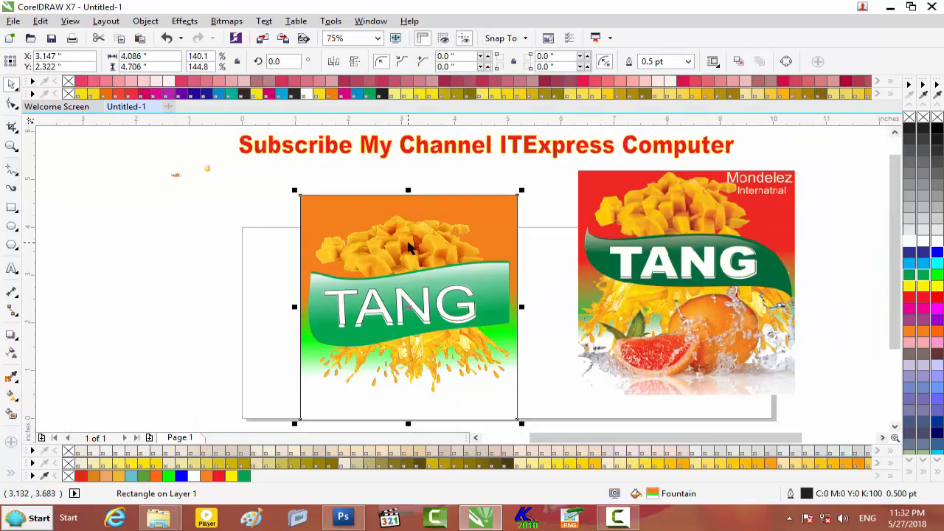
{"action": "scroll", "coordinate": [327, 232], "scroll_direction": "down", "scroll_amount": 1}
{"action": "scroll", "coordinate": [228, 207], "scroll_direction": "up", "scroll_amount": 2}
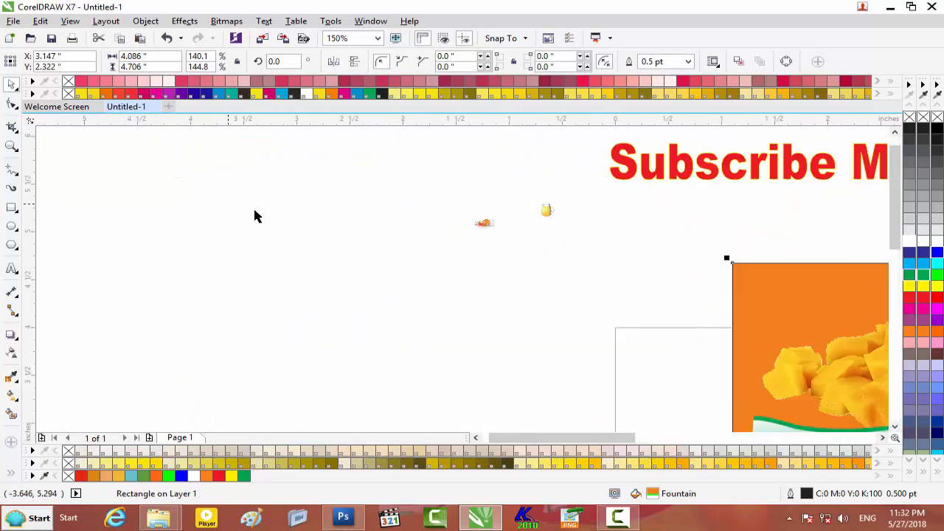
{"action": "mouse_move", "coordinate": [485, 225]}
{"action": "left_mouse_down"}
{"action": "mouse_move", "coordinate": [811, 437]}
{"action": "mouse_move", "coordinate": [855, 406]}
{"action": "left_mouse_up"}
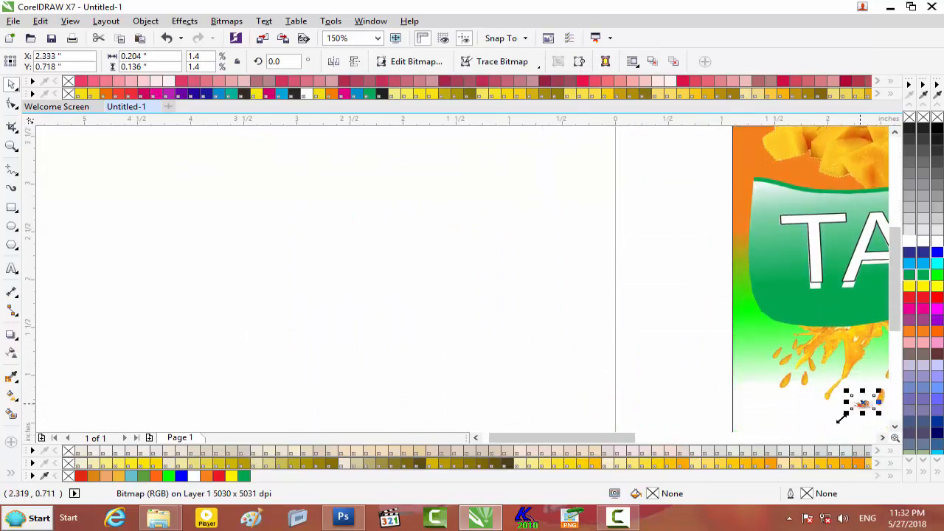
{"action": "left_click_drag", "start_coordinate": [623, 444], "coordinate": [705, 444]}
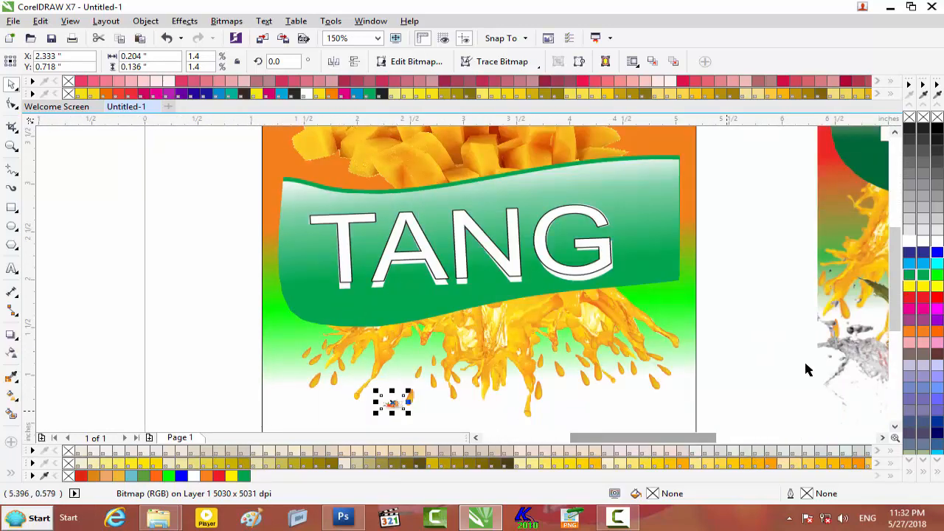
{"action": "left_click_drag", "start_coordinate": [893, 312], "coordinate": [890, 351]}
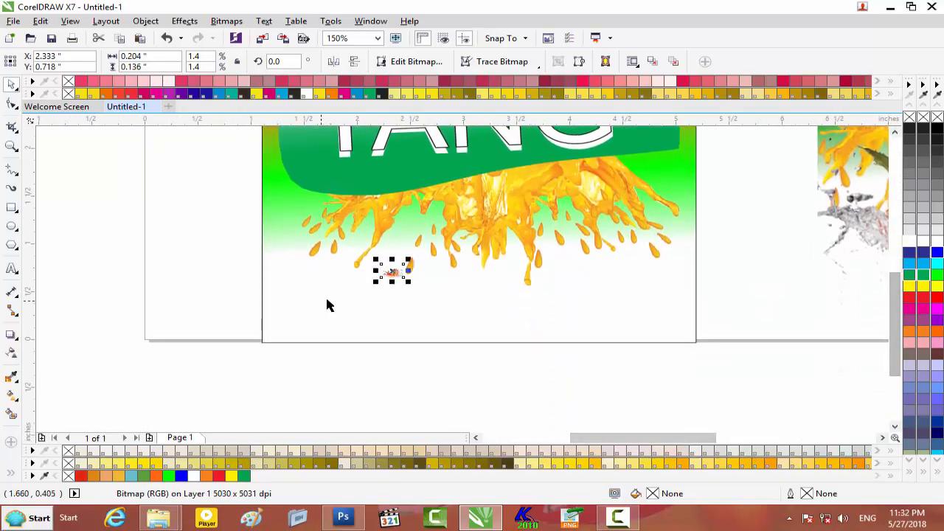
- Enlarge the orange fruit image to about 4.03 by 1.85 inches and align it with the package's bottom edge
{"action": "left_click_drag", "start_coordinate": [625, 204], "coordinate": [672, 194]}
{"action": "left_click_drag", "start_coordinate": [522, 270], "coordinate": [700, 278]}
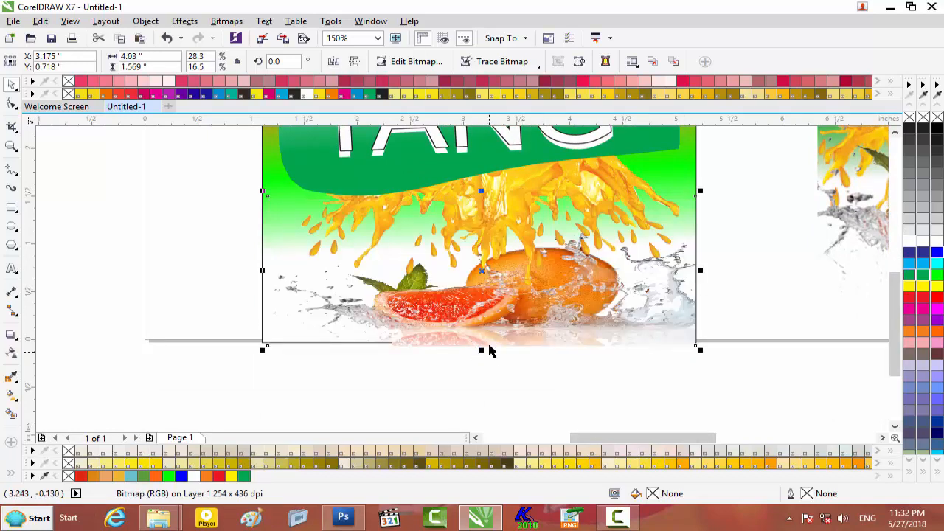
{"action": "left_click", "coordinate": [480, 193]}
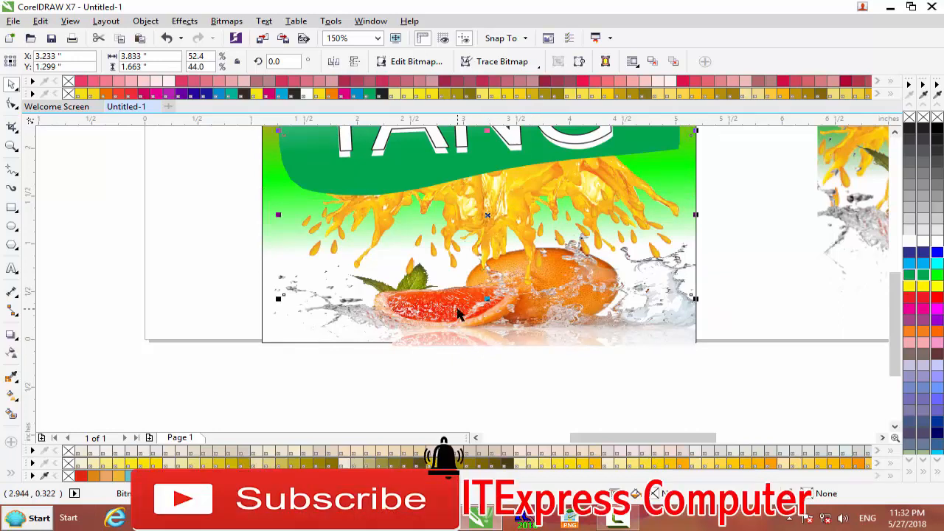
{"action": "left_click", "coordinate": [457, 313]}
{"action": "left_click_drag", "start_coordinate": [480, 185], "coordinate": [480, 165]}
{"action": "left_click_drag", "start_coordinate": [455, 299], "coordinate": [450, 295]}
{"action": "scroll", "coordinate": [445, 298], "scroll_direction": "up", "scroll_amount": 1}
{"action": "scroll", "coordinate": [445, 299], "scroll_direction": "down", "scroll_amount": 1}
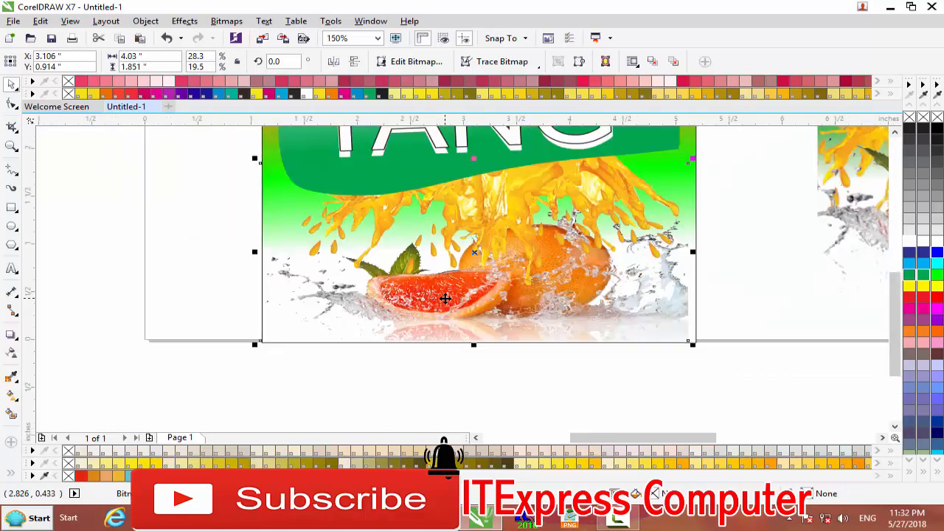
- Stretch the orange fruit image to about 4.10 by 2.14 inches and bring it in front of the juice splash
{"action": "left_click_drag", "start_coordinate": [694, 252], "coordinate": [701, 252]}
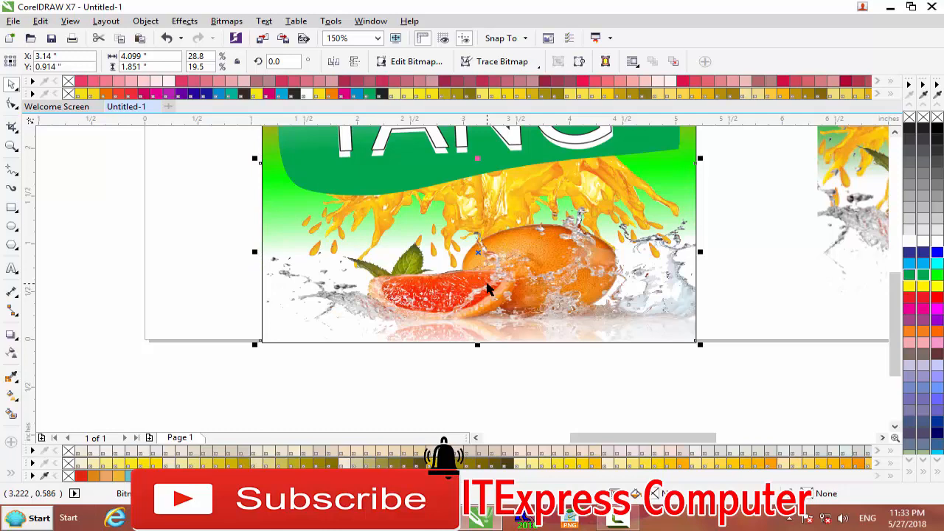
{"action": "left_click_drag", "start_coordinate": [476, 158], "coordinate": [474, 132]}
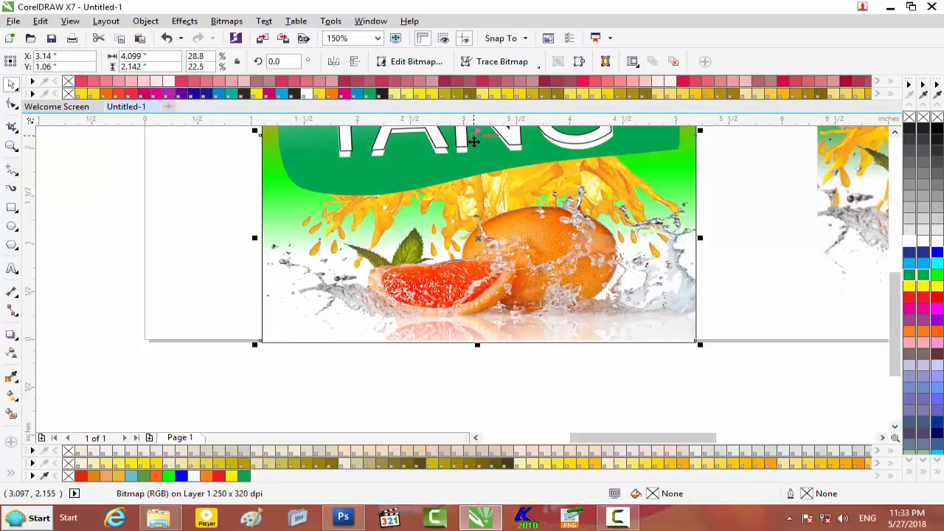
{"action": "scroll", "coordinate": [480, 240], "scroll_direction": "down", "scroll_amount": 2}
{"action": "scroll", "coordinate": [481, 240], "scroll_direction": "down", "scroll_amount": 2}
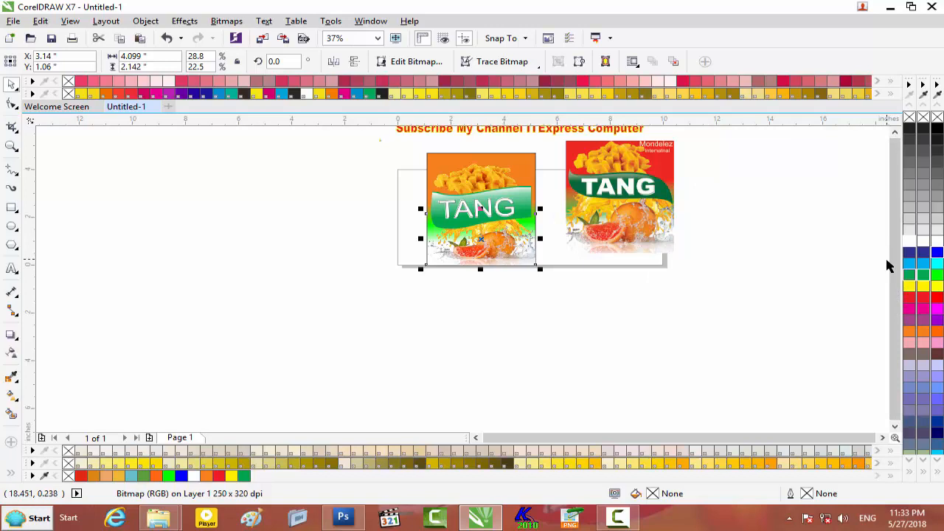
- Sample the dark green from the reference design's banner into the document palette and fill the front banner curve with it
{"action": "scroll", "coordinate": [544, 194], "scroll_direction": "up", "scroll_amount": 2}
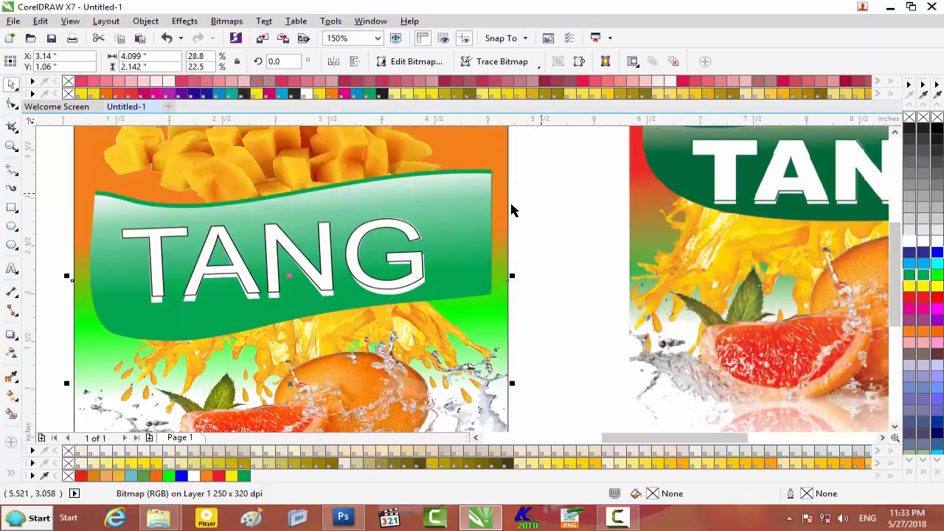
{"action": "left_click", "coordinate": [569, 245]}
{"action": "left_click", "coordinate": [480, 233]}
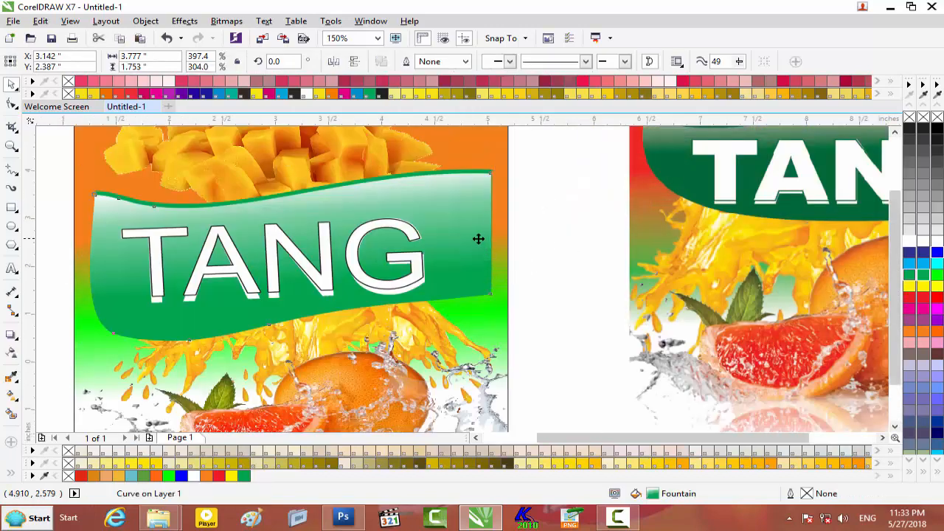
{"action": "scroll", "coordinate": [480, 236], "scroll_direction": "down", "scroll_amount": 1}
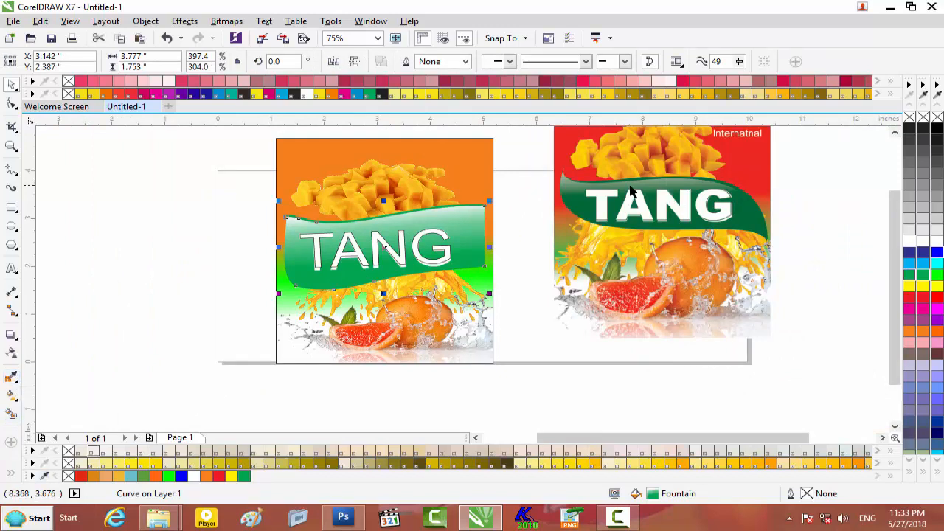
{"action": "left_click", "coordinate": [46, 476]}
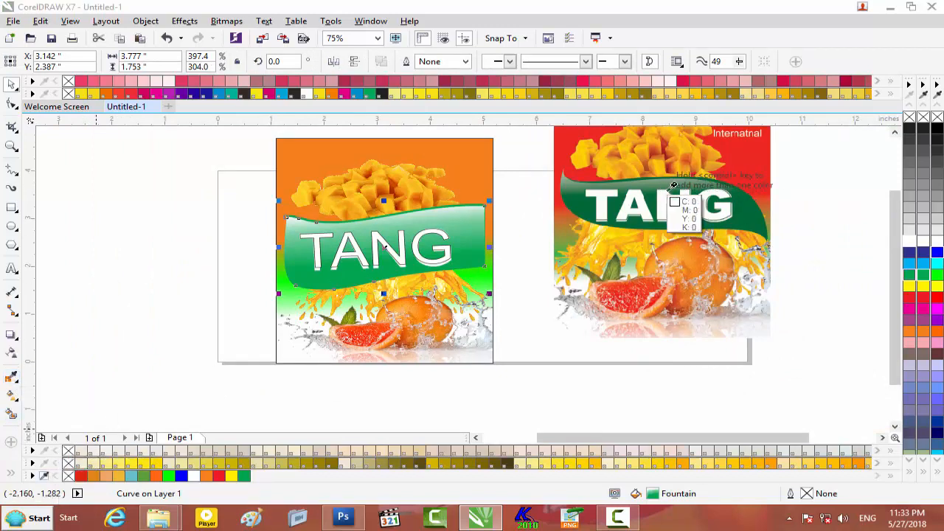
{"action": "left_click", "coordinate": [750, 210]}
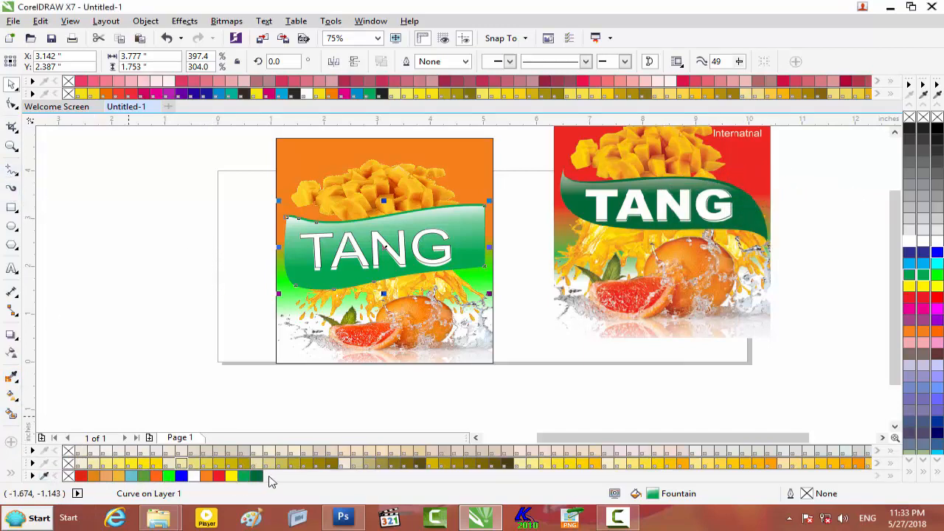
{"action": "left_click_drag", "start_coordinate": [256, 476], "coordinate": [469, 249]}
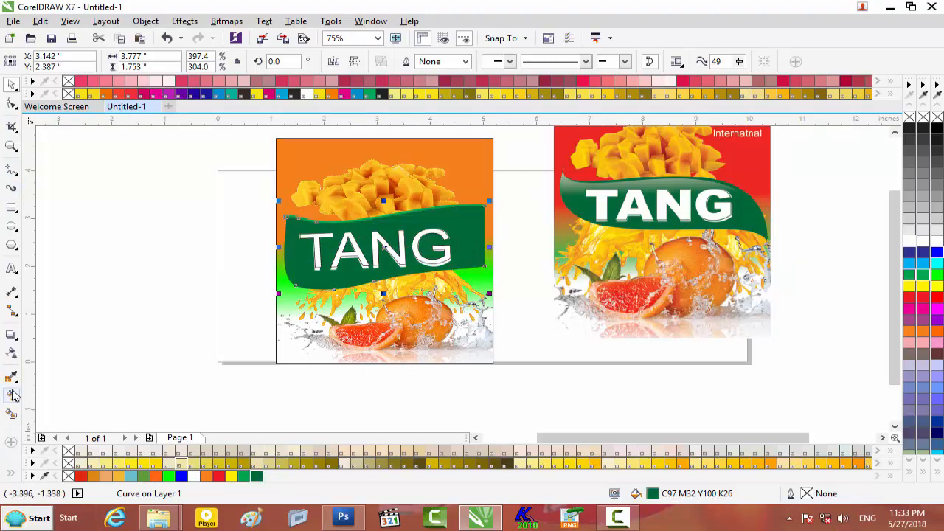
- Fill the lighter green banner curve behind the front one with the same sampled dark green
{"action": "scroll", "coordinate": [309, 273], "scroll_direction": "up", "scroll_amount": 2}
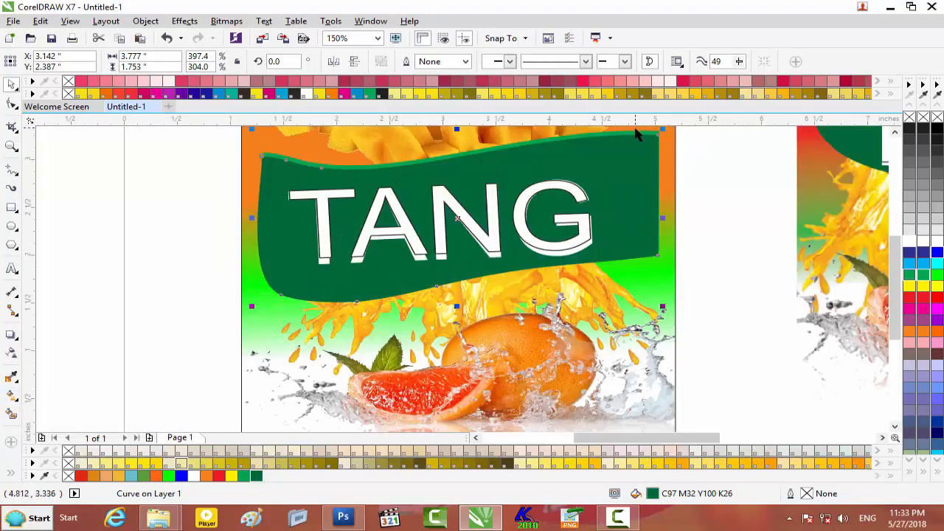
{"action": "scroll", "coordinate": [636, 134], "scroll_direction": "up", "scroll_amount": 2}
{"action": "left_click", "coordinate": [894, 133]}
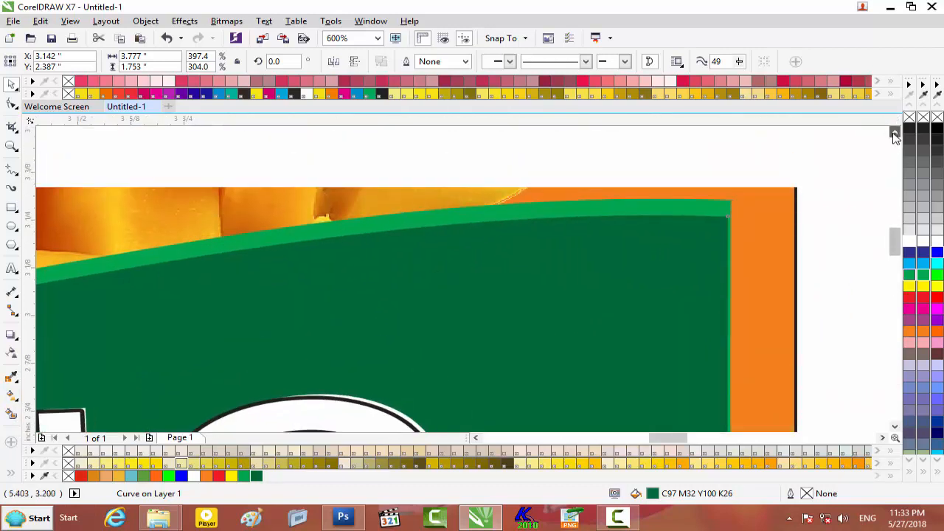
{"action": "left_click", "coordinate": [895, 133]}
{"action": "key", "text": "Escape"}
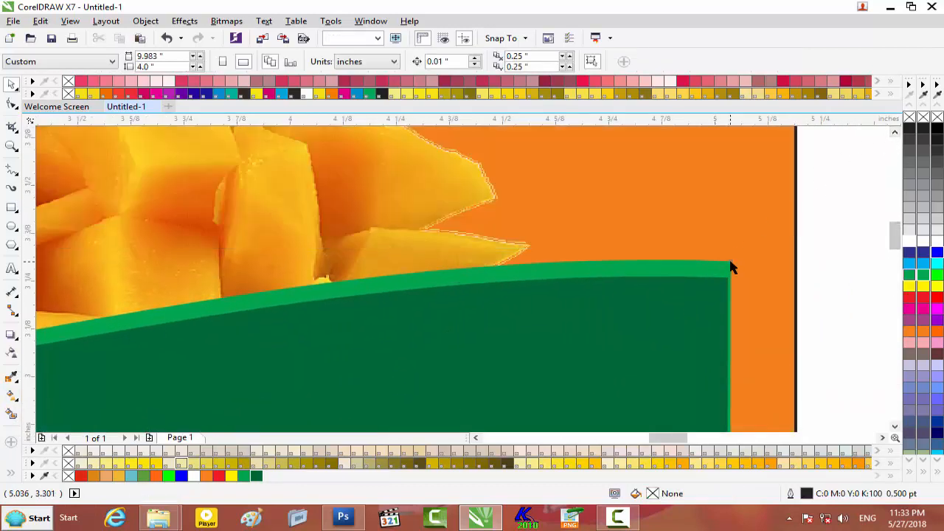
{"action": "left_click", "coordinate": [730, 267]}
{"action": "left_click_drag", "start_coordinate": [262, 475], "coordinate": [508, 280]}
{"action": "scroll", "coordinate": [455, 301], "scroll_direction": "down", "scroll_amount": 2}
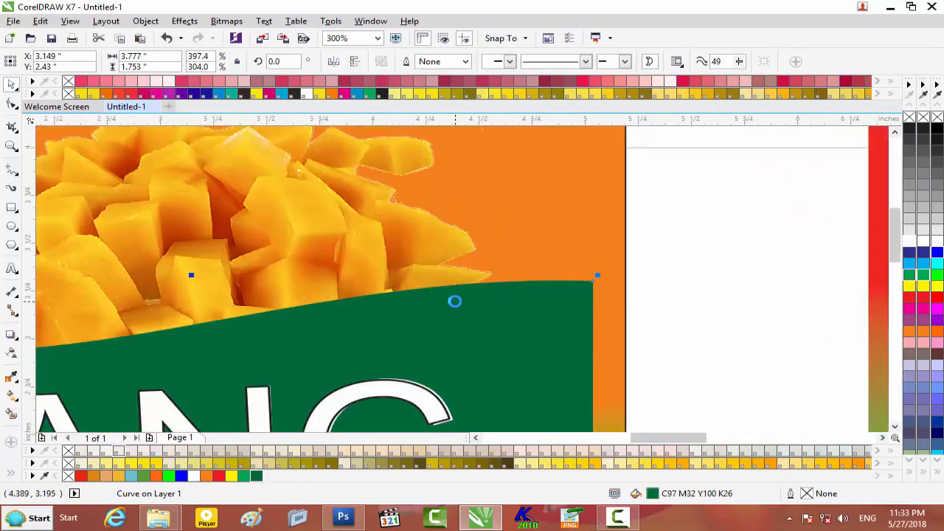
{"action": "scroll", "coordinate": [454, 301], "scroll_direction": "down", "scroll_amount": 1}
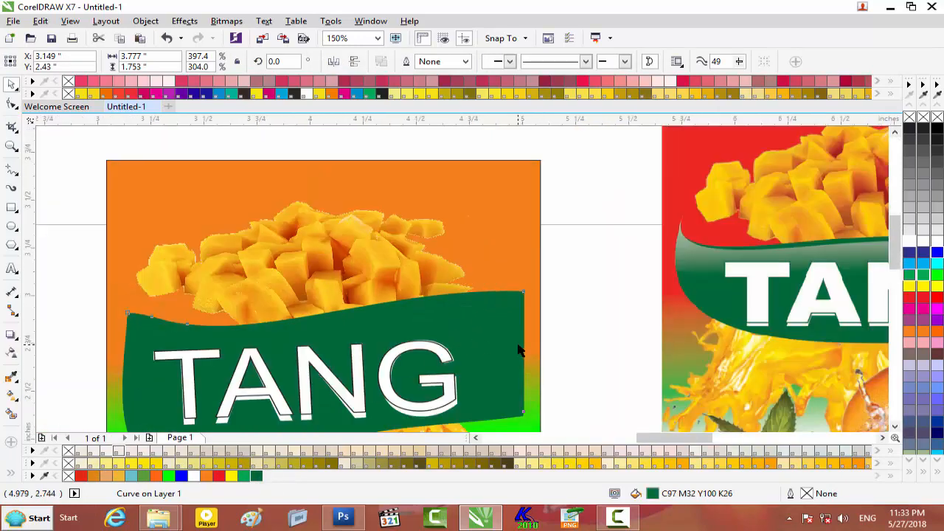
- Select the front dark green banner curve and activate the Interactive Fill tool on it
{"action": "scroll", "coordinate": [519, 351], "scroll_direction": "up", "scroll_amount": 2}
{"action": "left_click", "coordinate": [679, 326]}
{"action": "left_click", "coordinate": [519, 329]}
{"action": "scroll", "coordinate": [480, 333], "scroll_direction": "down", "scroll_amount": 2}
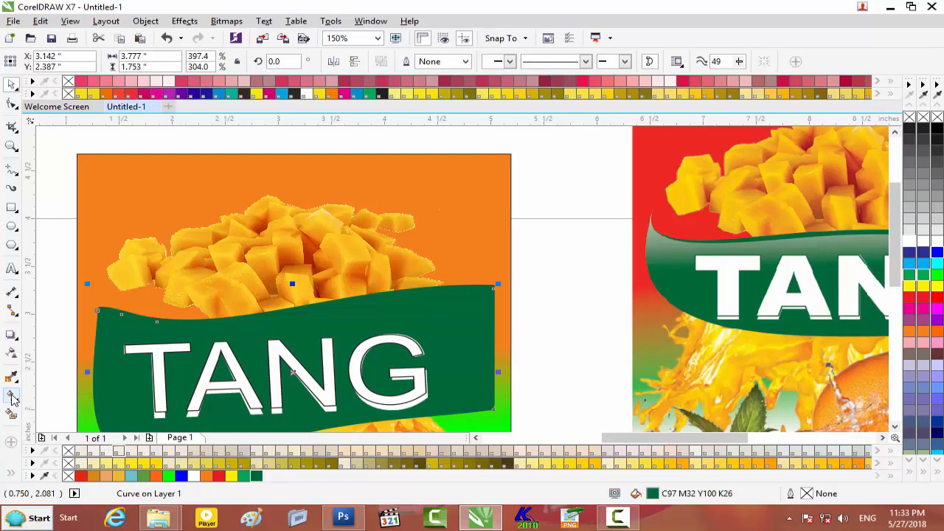
{"action": "left_click", "coordinate": [11, 394]}
{"action": "scroll", "coordinate": [299, 330], "scroll_direction": "down", "scroll_amount": 1}
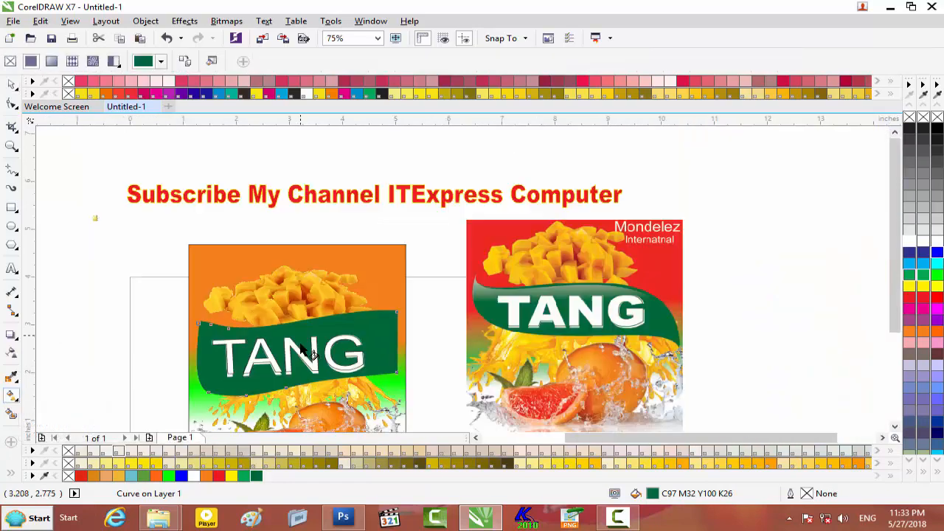
{"action": "left_click", "coordinate": [300, 382]}
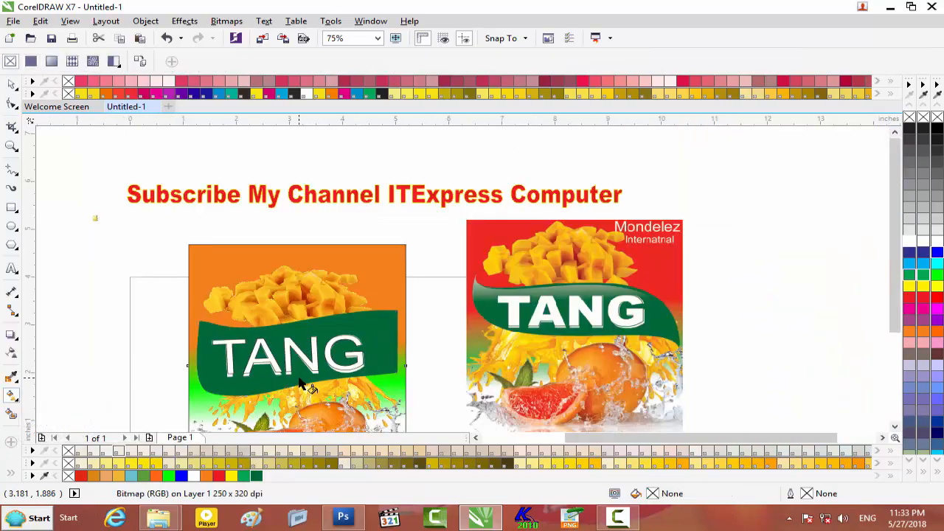
{"action": "left_click", "coordinate": [397, 329]}
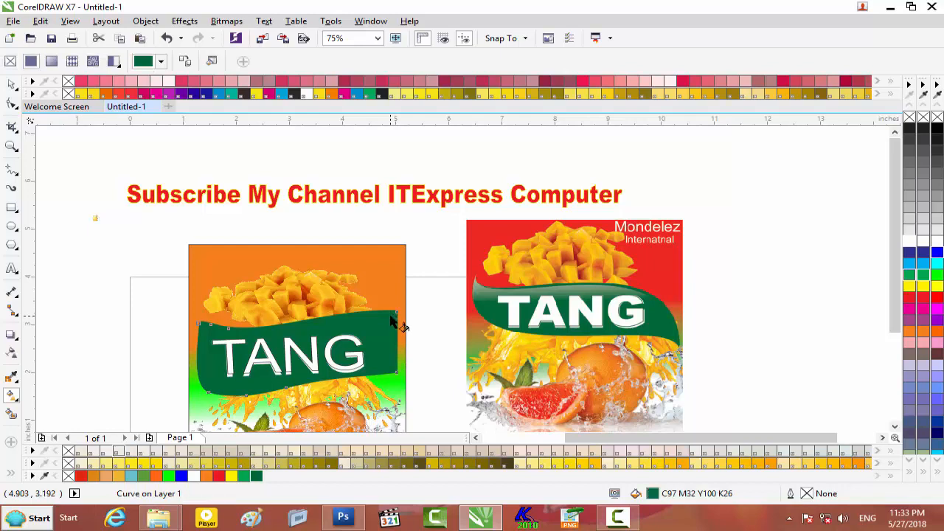
- Undo the dark green fill on the rear banner curve
{"action": "key", "text": "ctrl+z"}
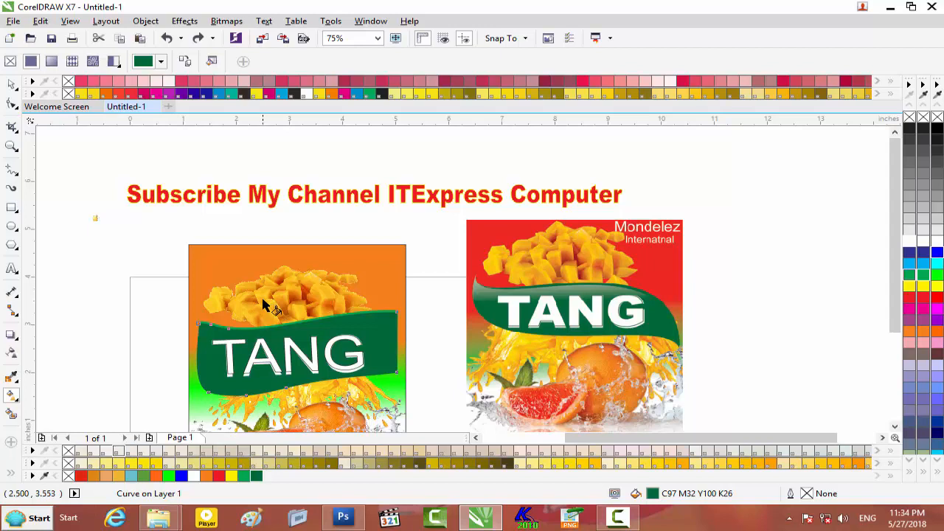
{"action": "scroll", "coordinate": [265, 308], "scroll_direction": "up", "scroll_amount": 1}
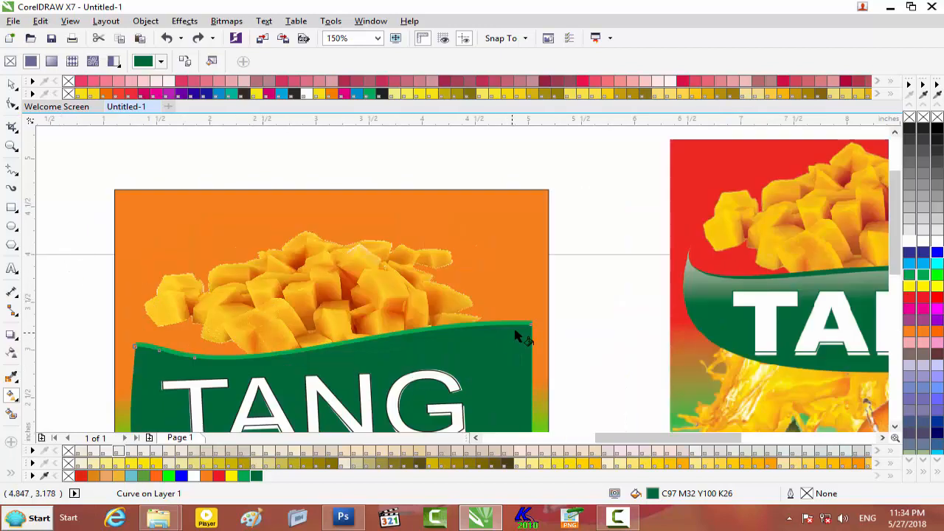
{"action": "scroll", "coordinate": [509, 340], "scroll_direction": "up", "scroll_amount": 4}
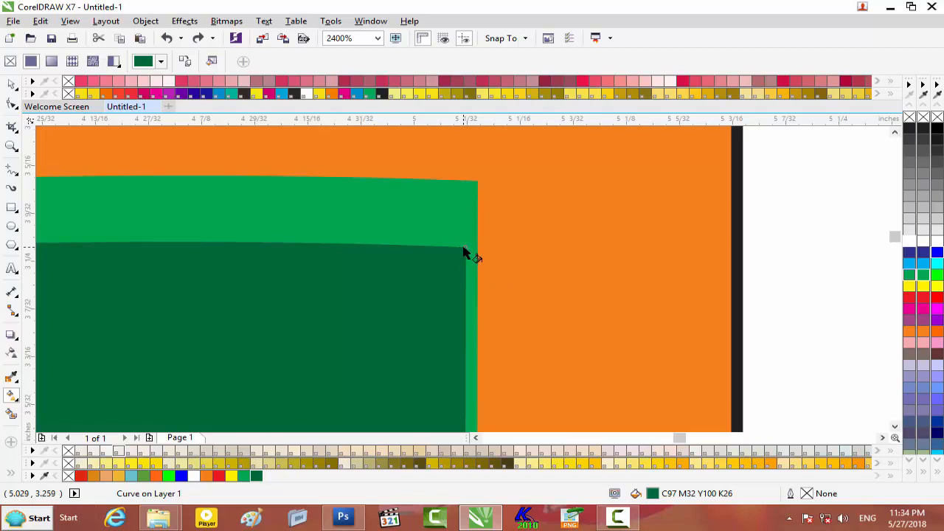
- Apply a vertical linear fountain fill to the front banner curve, running from dark green at its lower edge up to white
{"action": "scroll", "coordinate": [283, 327], "scroll_direction": "down", "scroll_amount": 3}
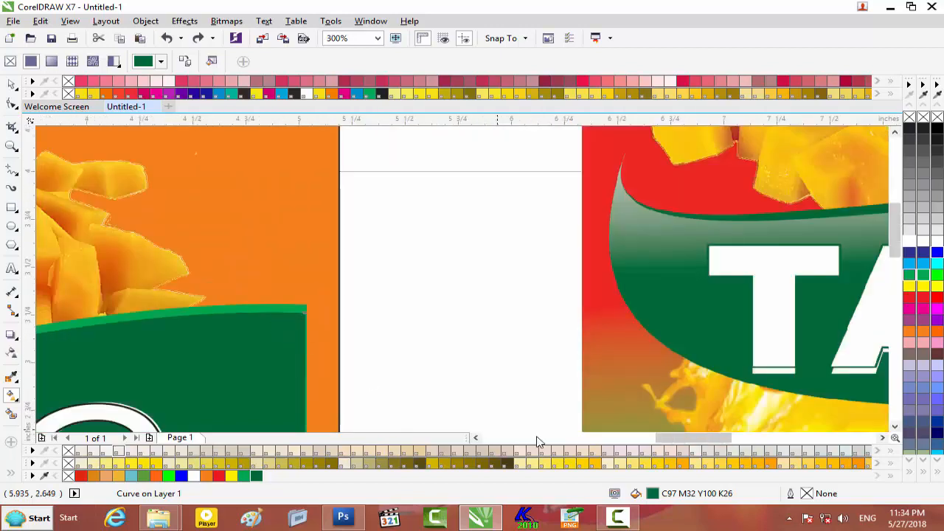
{"action": "left_click_drag", "start_coordinate": [696, 440], "coordinate": [652, 443]}
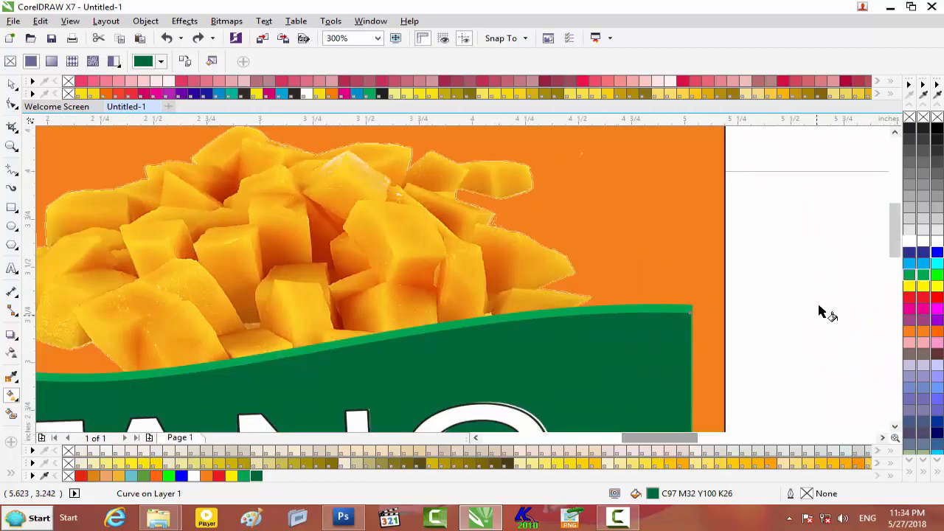
{"action": "left_click_drag", "start_coordinate": [891, 234], "coordinate": [892, 282]}
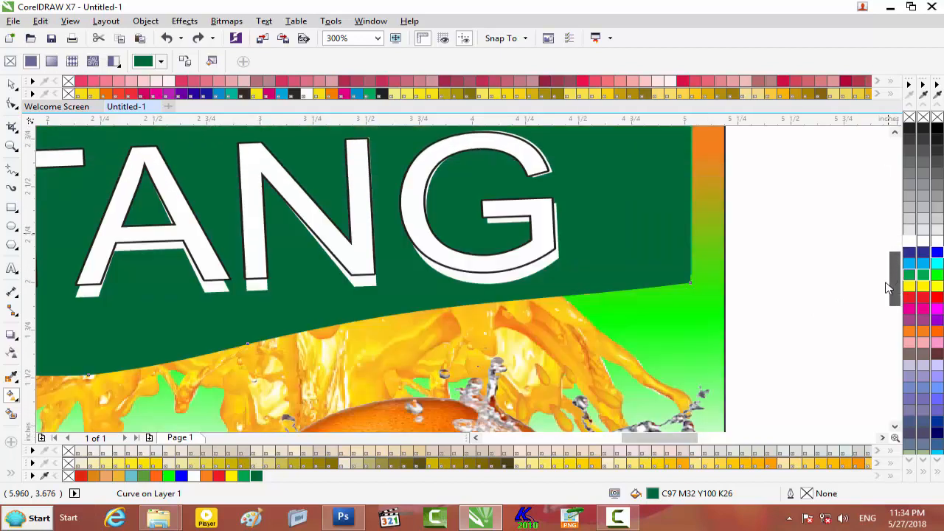
{"action": "left_click_drag", "start_coordinate": [309, 337], "coordinate": [309, 147]}
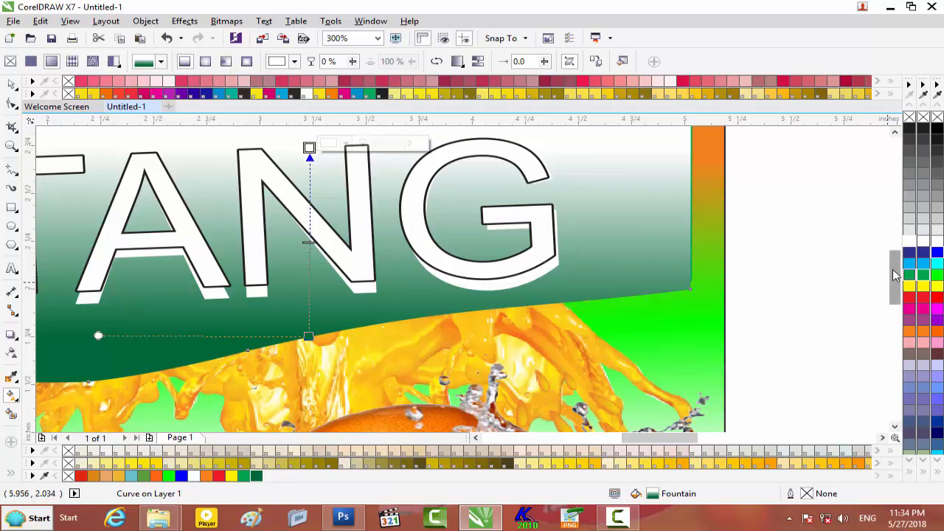
- Redraw the front banner's gradient higher up so the white fades in only along the banner's upper edge
{"action": "left_click_drag", "start_coordinate": [893, 285], "coordinate": [893, 249]}
{"action": "left_click_drag", "start_coordinate": [309, 321], "coordinate": [280, 273]}
{"action": "scroll", "coordinate": [404, 327], "scroll_direction": "down", "scroll_amount": 2}
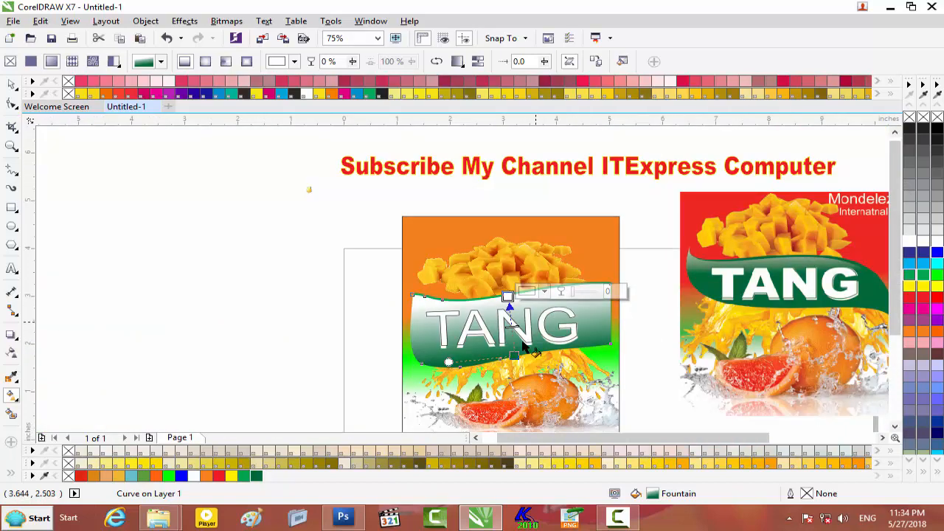
{"action": "left_click_drag", "start_coordinate": [503, 337], "coordinate": [504, 251]}
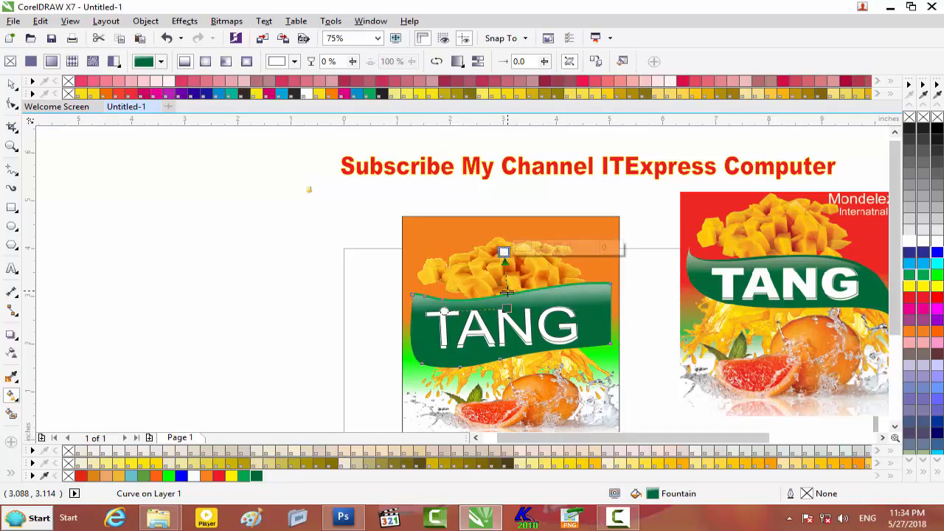
{"action": "scroll", "coordinate": [506, 294], "scroll_direction": "up", "scroll_amount": 2}
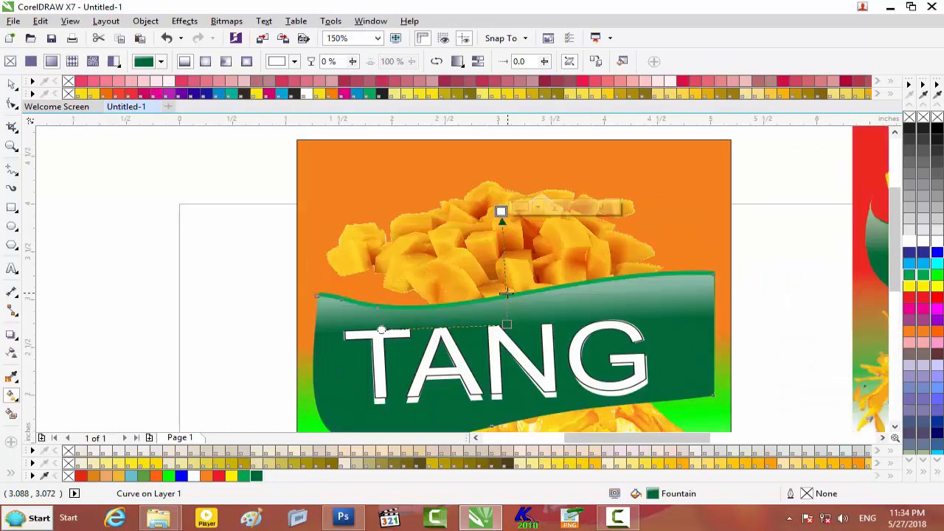
- Fill the lighter green banner curve behind the front one with the dark green C97 M32 Y100 K26 from the document palette
{"action": "left_click", "coordinate": [13, 85]}
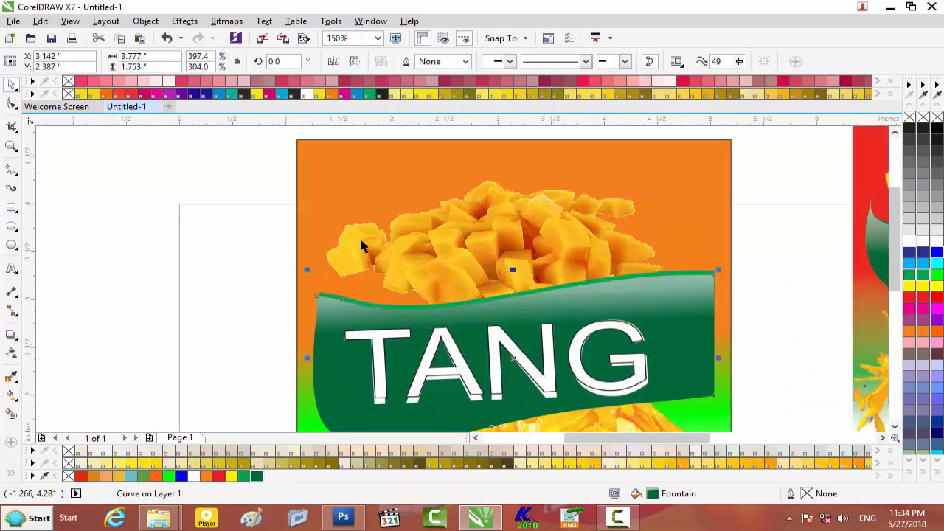
{"action": "scroll", "coordinate": [701, 297], "scroll_direction": "up", "scroll_amount": 4}
{"action": "left_click", "coordinate": [859, 252]}
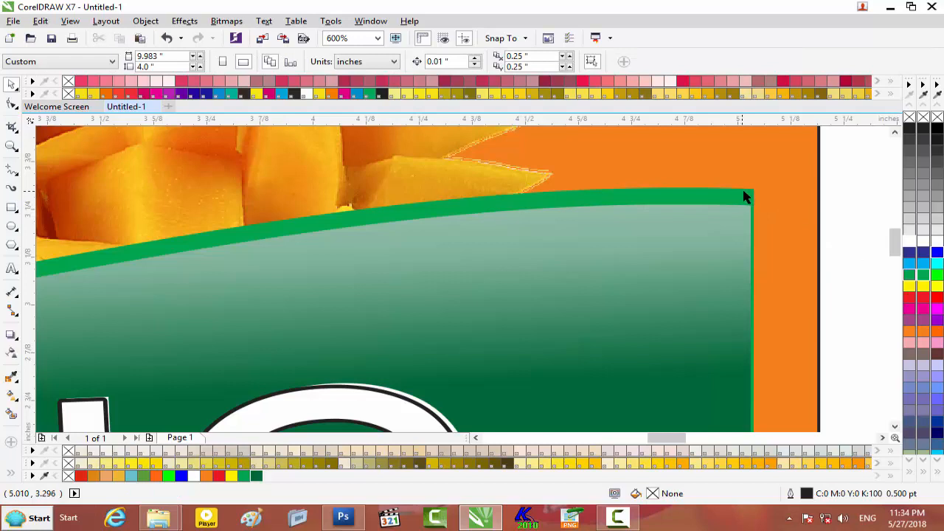
{"action": "left_click", "coordinate": [752, 195]}
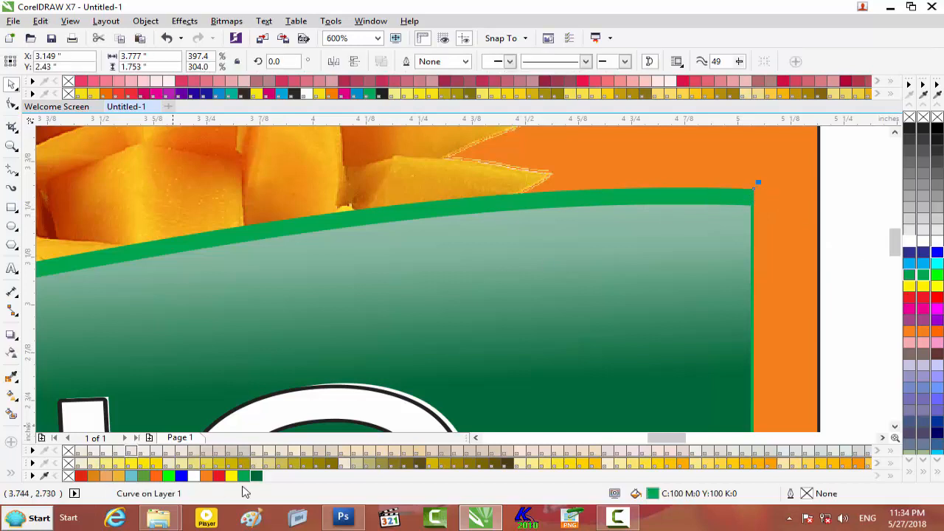
{"action": "left_click_drag", "start_coordinate": [258, 480], "coordinate": [421, 214]}
{"action": "scroll", "coordinate": [397, 234], "scroll_direction": "down", "scroll_amount": 2}
{"action": "scroll", "coordinate": [393, 242], "scroll_direction": "down", "scroll_amount": 1}
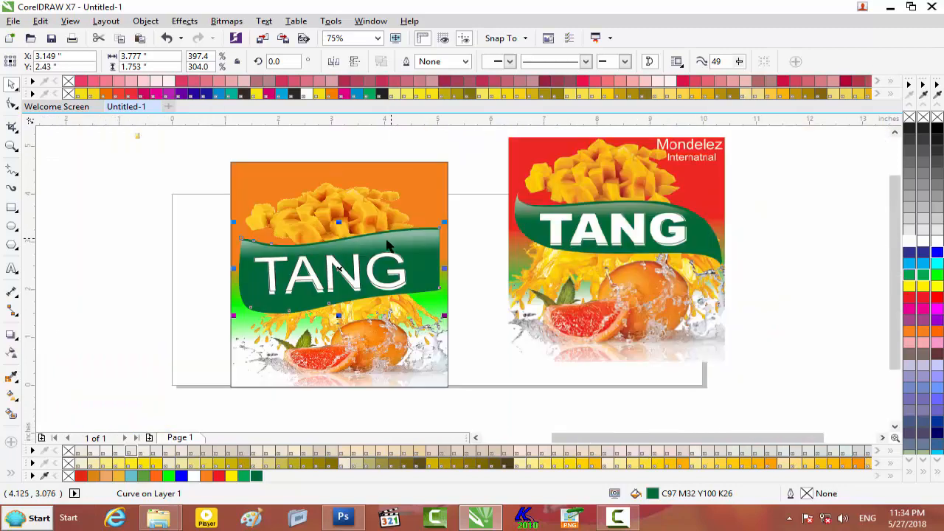
{"action": "scroll", "coordinate": [376, 252], "scroll_direction": "up", "scroll_amount": 1}
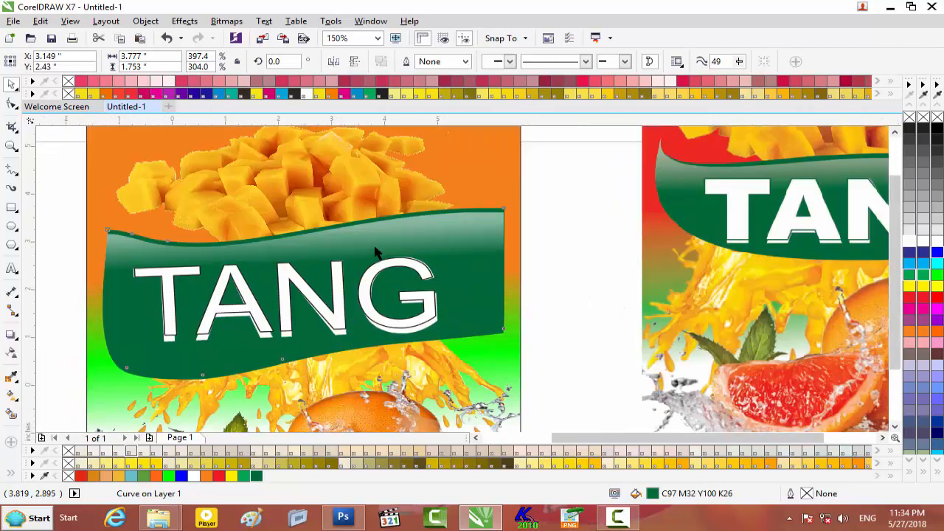
{"action": "scroll", "coordinate": [376, 251], "scroll_direction": "down", "scroll_amount": 1}
{"action": "left_click", "coordinate": [469, 297]}
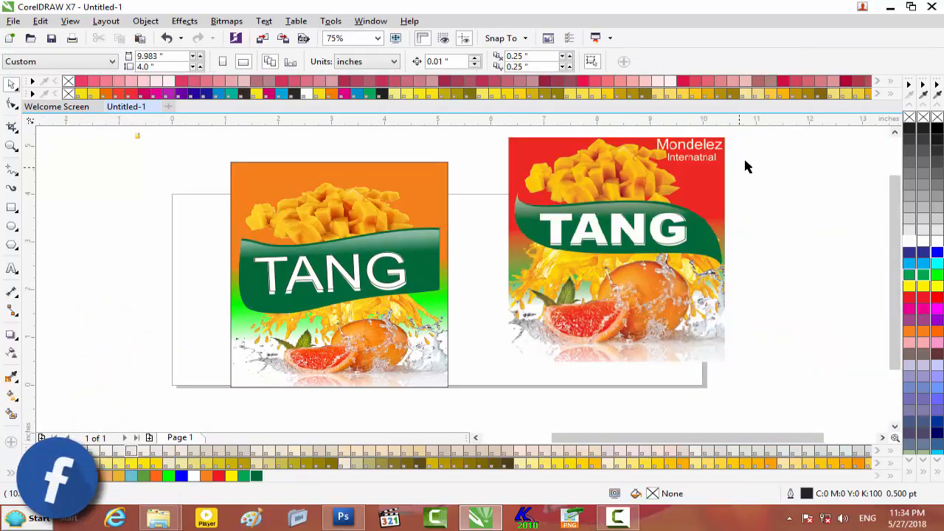
- Examine the Mondelez company lettering in the upper corner of the reference design
{"action": "left_click", "coordinate": [693, 149]}
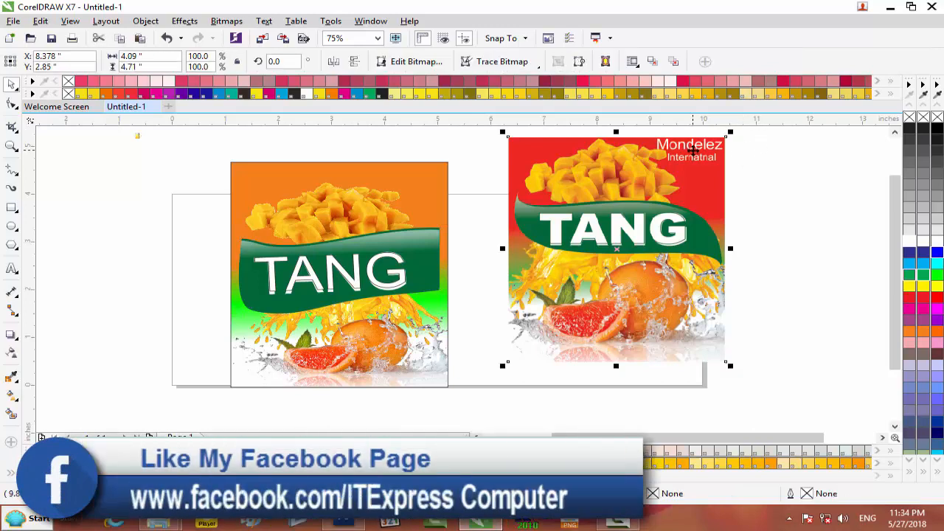
{"action": "right_click", "coordinate": [693, 150]}
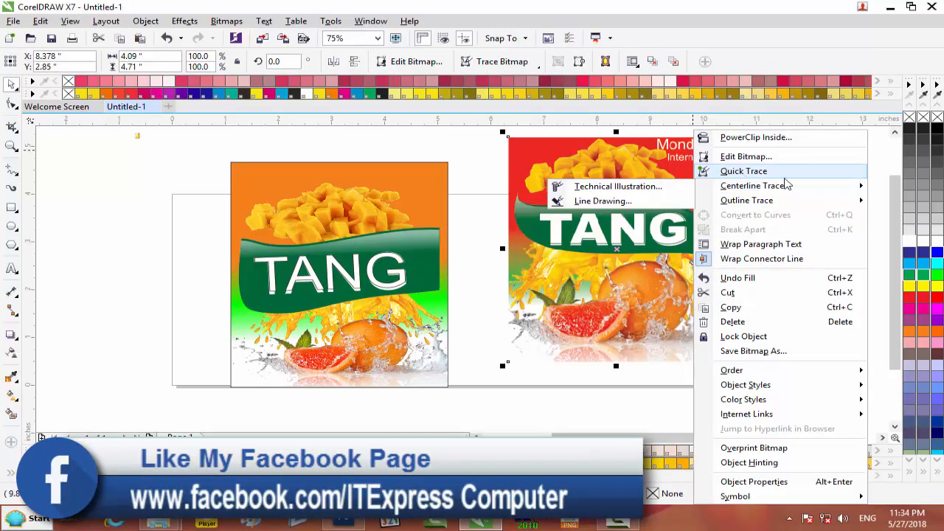
{"action": "left_click", "coordinate": [882, 159]}
{"action": "scroll", "coordinate": [739, 212], "scroll_direction": "up", "scroll_amount": 2}
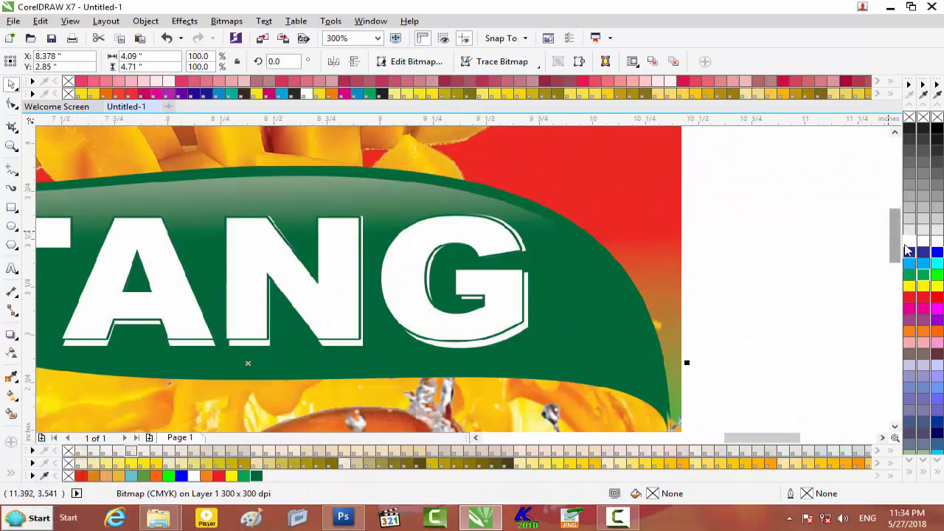
{"action": "left_click_drag", "start_coordinate": [896, 251], "coordinate": [890, 190]}
{"action": "left_click", "coordinate": [730, 228]}
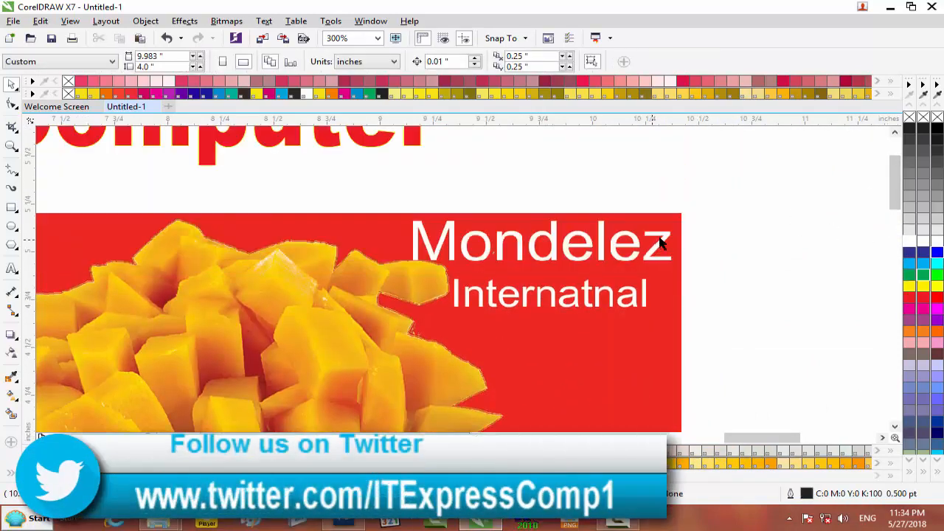
{"action": "left_click", "coordinate": [662, 243]}
{"action": "left_click", "coordinate": [706, 246]}
{"action": "left_click", "coordinate": [664, 246]}
{"action": "left_click_drag", "start_coordinate": [663, 246], "coordinate": [678, 210]}
{"action": "right_click", "coordinate": [625, 236]}
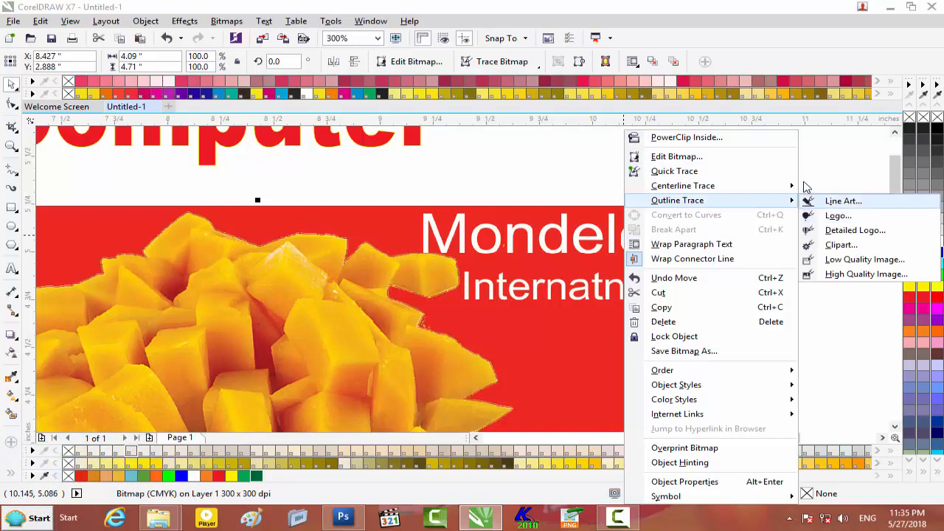
{"action": "left_click", "coordinate": [810, 167]}
- Move the reference design image farther away from the package artwork, clear of the page
{"action": "scroll", "coordinate": [535, 261], "scroll_direction": "down", "scroll_amount": 3}
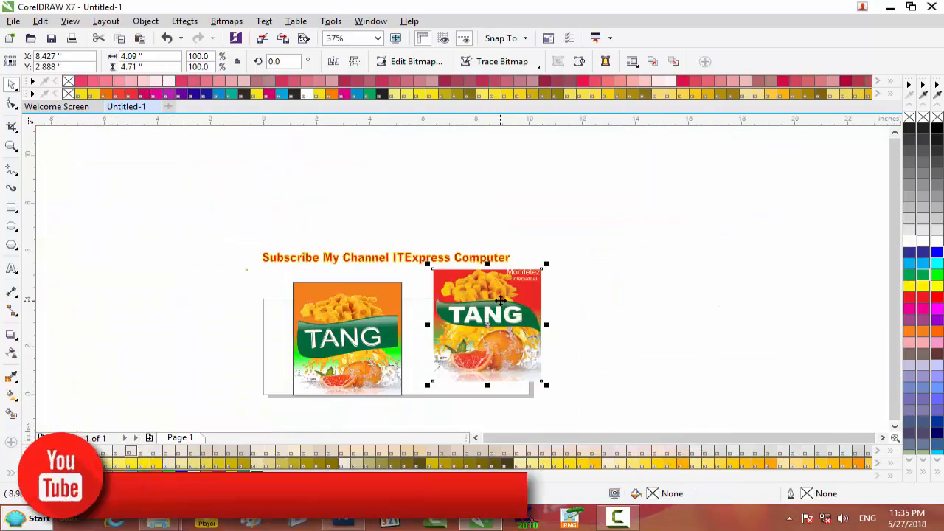
{"action": "left_click", "coordinate": [492, 294]}
{"action": "left_click", "coordinate": [552, 300]}
{"action": "left_click", "coordinate": [514, 283]}
{"action": "left_click_drag", "start_coordinate": [500, 292], "coordinate": [662, 245]}
{"action": "left_click", "coordinate": [597, 357]}
{"action": "scroll", "coordinate": [318, 284], "scroll_direction": "up", "scroll_amount": 2}
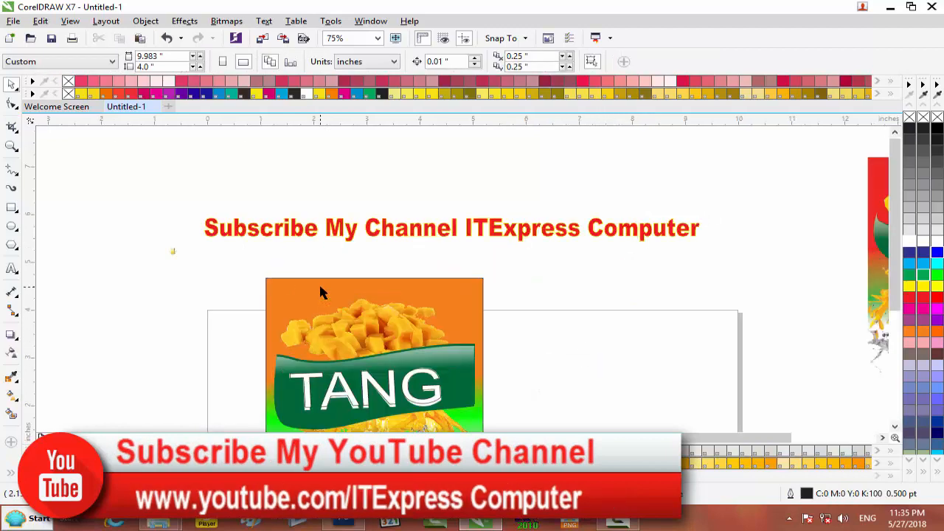
{"action": "scroll", "coordinate": [319, 283], "scroll_direction": "down", "scroll_amount": 1}
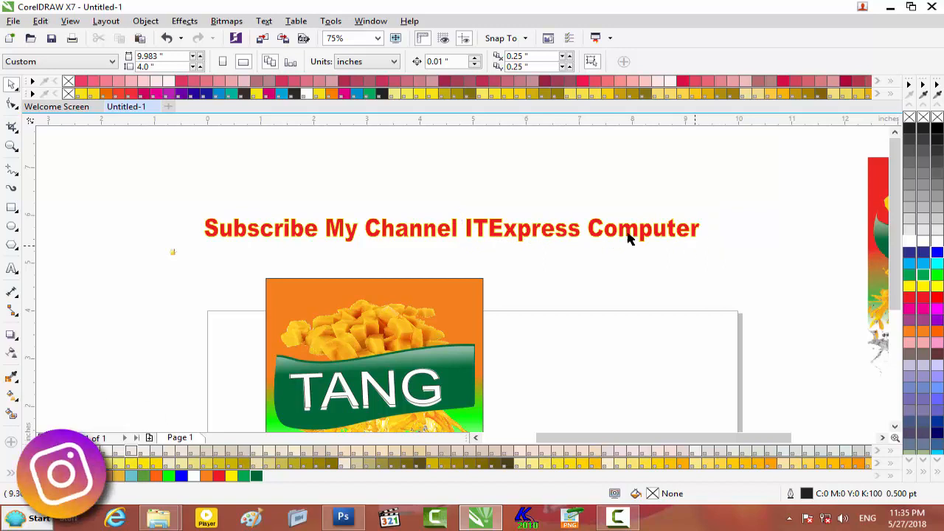
{"action": "left_click", "coordinate": [546, 229]}
{"action": "left_click_drag", "start_coordinate": [468, 204], "coordinate": [716, 250]}
- Remove the black outline from the gradient background rectangle of the package
{"action": "scroll", "coordinate": [317, 271], "scroll_direction": "down", "scroll_amount": 2}
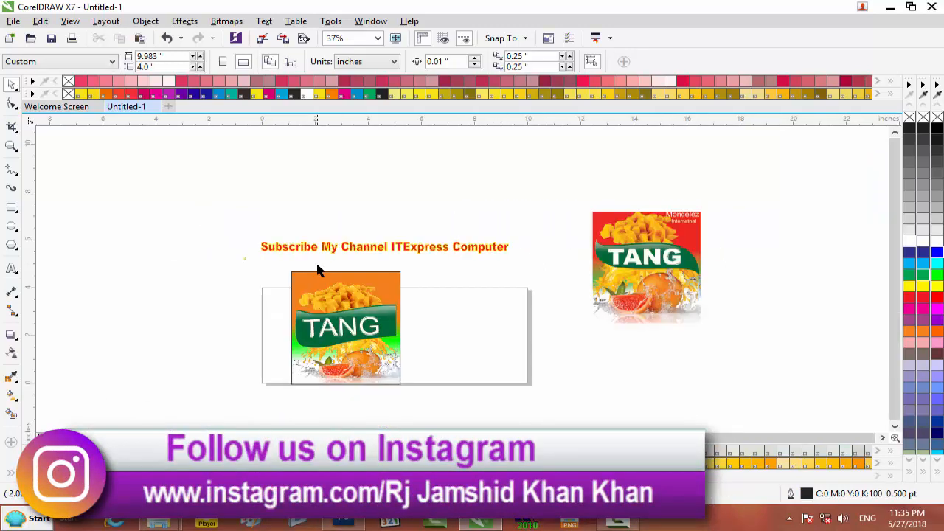
{"action": "left_click", "coordinate": [292, 278]}
{"action": "scroll", "coordinate": [292, 278], "scroll_direction": "up", "scroll_amount": 2}
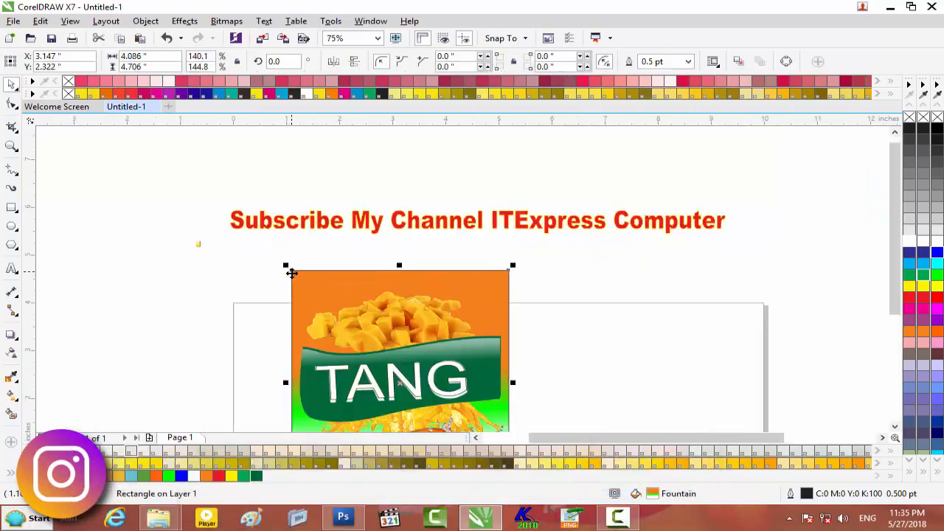
{"action": "right_click", "coordinate": [923, 118]}
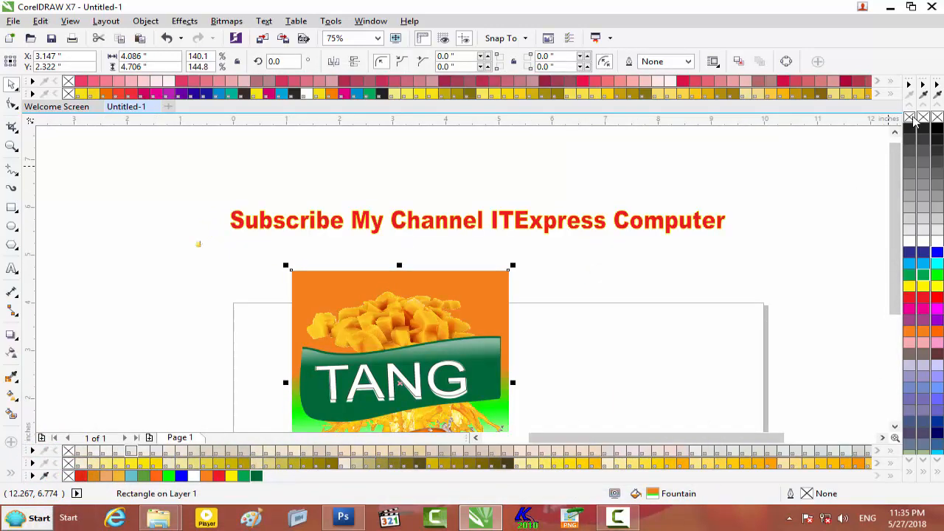
{"action": "scroll", "coordinate": [546, 253], "scroll_direction": "up", "scroll_amount": 2}
{"action": "scroll", "coordinate": [546, 254], "scroll_direction": "down", "scroll_amount": 2}
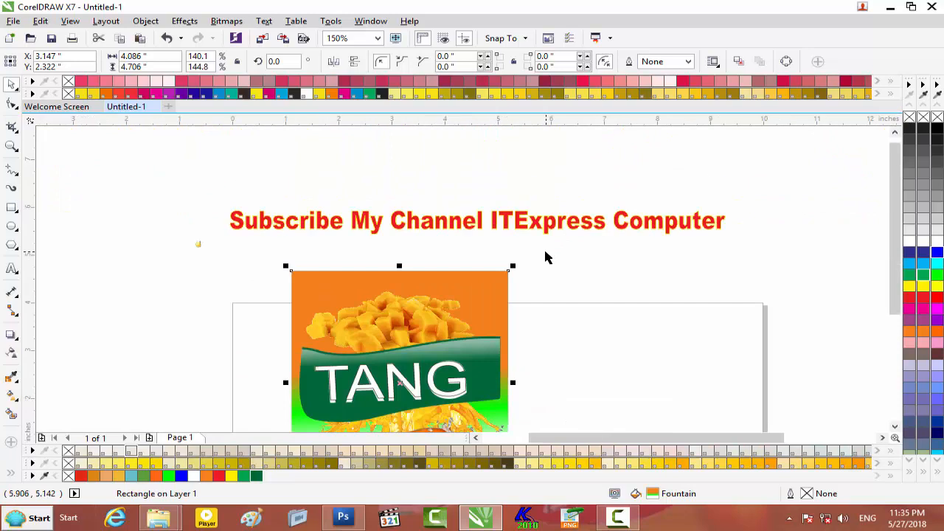
- Nudge the black-outlined TANG text slightly over its white backing copy, to about X 2.97 and Y 2.38 inches
{"action": "scroll", "coordinate": [430, 293], "scroll_direction": "up", "scroll_amount": 1}
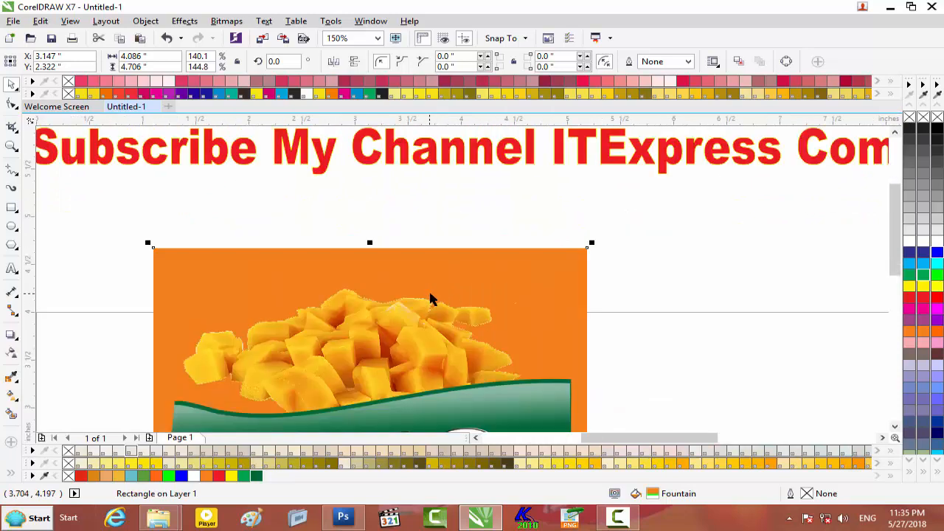
{"action": "left_click_drag", "start_coordinate": [895, 266], "coordinate": [892, 312]}
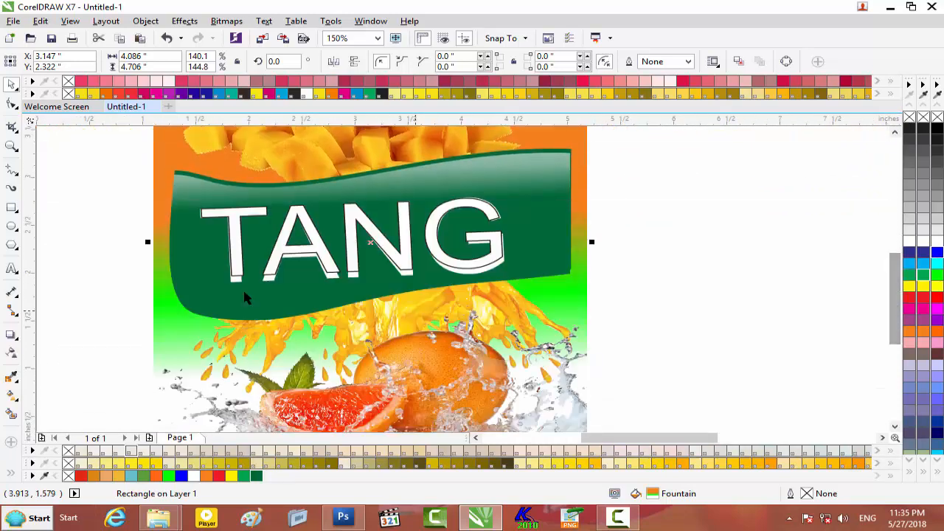
{"action": "scroll", "coordinate": [246, 297], "scroll_direction": "up", "scroll_amount": 1}
{"action": "scroll", "coordinate": [247, 288], "scroll_direction": "up", "scroll_amount": 1}
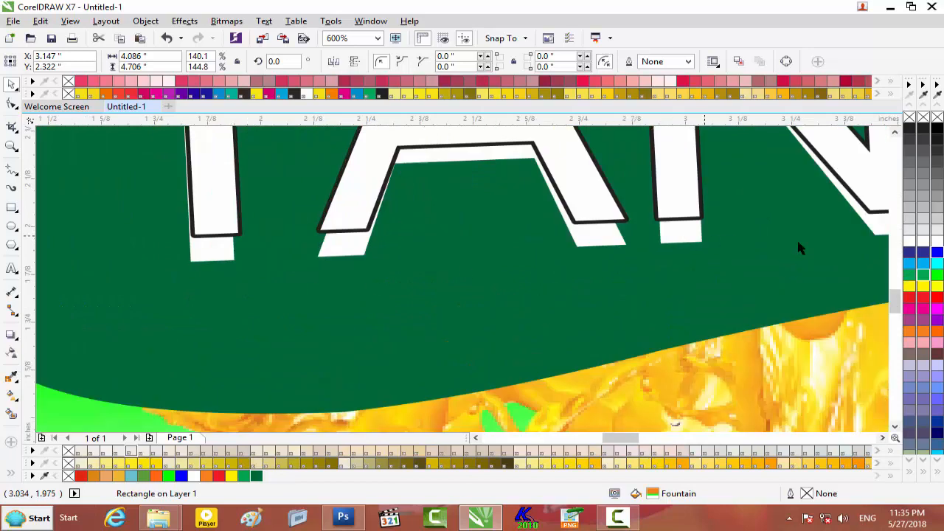
{"action": "left_click_drag", "start_coordinate": [898, 297], "coordinate": [894, 279]}
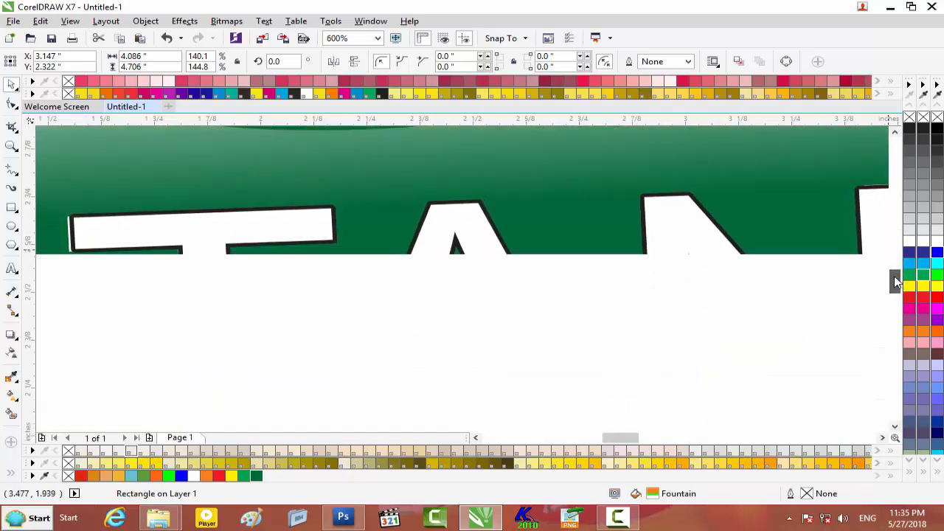
{"action": "left_click", "coordinate": [472, 198]}
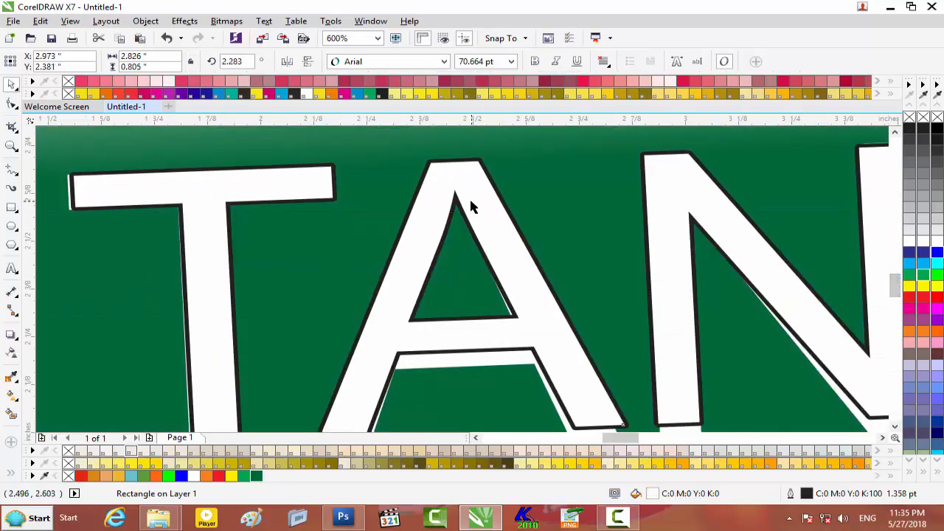
{"action": "left_click_drag", "start_coordinate": [471, 203], "coordinate": [470, 204]}
{"action": "scroll", "coordinate": [471, 203], "scroll_direction": "down", "scroll_amount": 2}
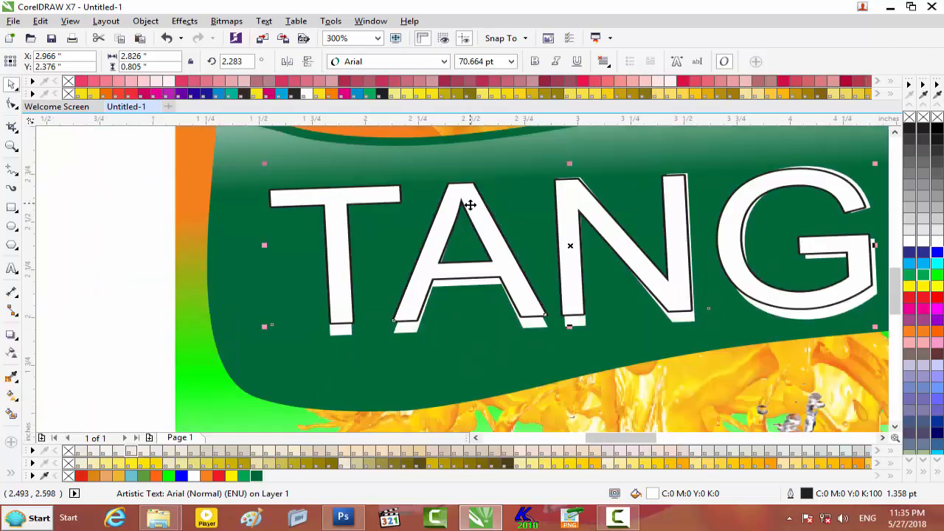
{"action": "scroll", "coordinate": [469, 213], "scroll_direction": "down", "scroll_amount": 1}
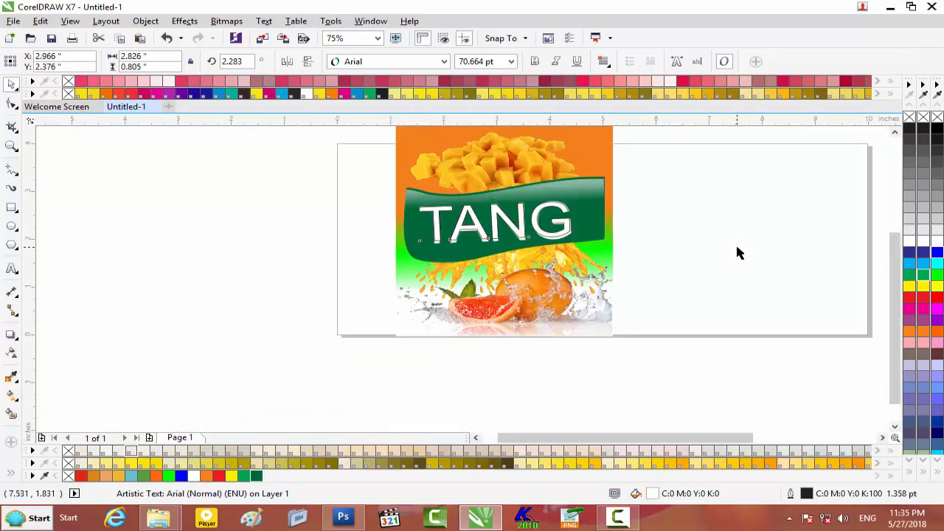
{"action": "left_click", "coordinate": [737, 247]}
- Replace the orange end colour of the package background rectangle's gradient with red
{"action": "scroll", "coordinate": [600, 247], "scroll_direction": "down", "scroll_amount": 1}
{"action": "scroll", "coordinate": [600, 247], "scroll_direction": "up", "scroll_amount": 1}
{"action": "left_click", "coordinate": [585, 151]}
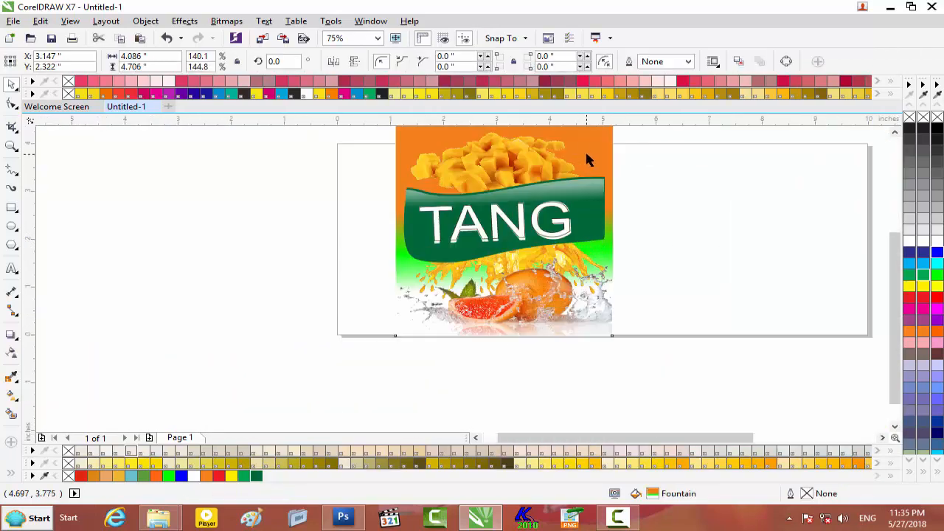
{"action": "left_click_drag", "start_coordinate": [890, 275], "coordinate": [891, 246]}
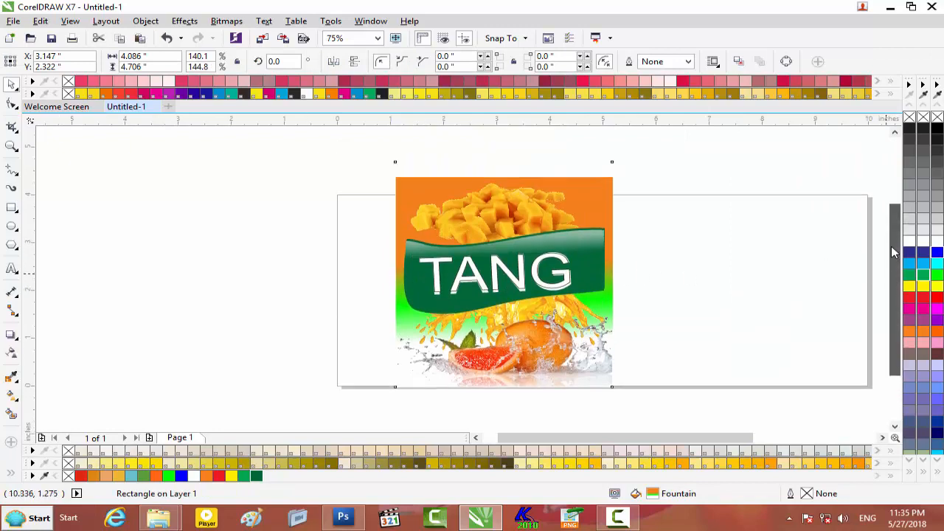
{"action": "left_click", "coordinate": [12, 395]}
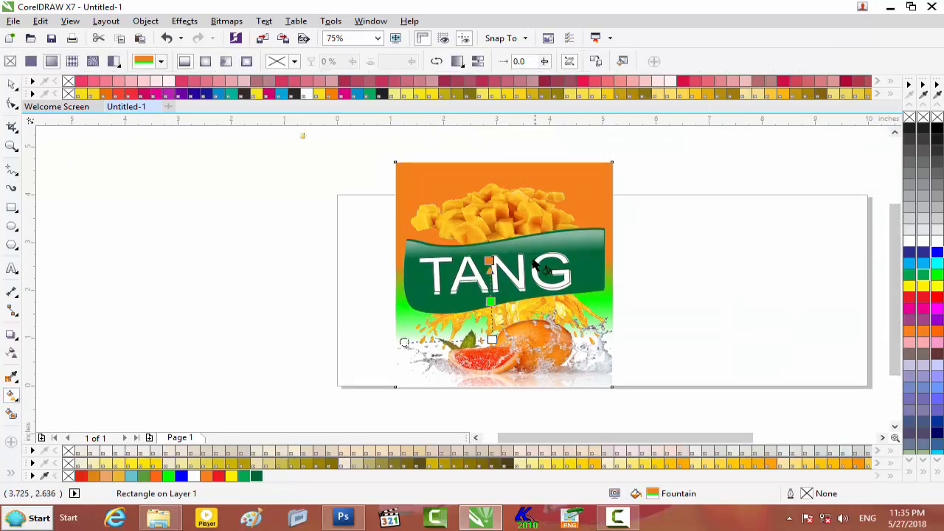
{"action": "left_click_drag", "start_coordinate": [611, 436], "coordinate": [699, 434]}
{"action": "left_click_drag", "start_coordinate": [896, 289], "coordinate": [896, 250]}
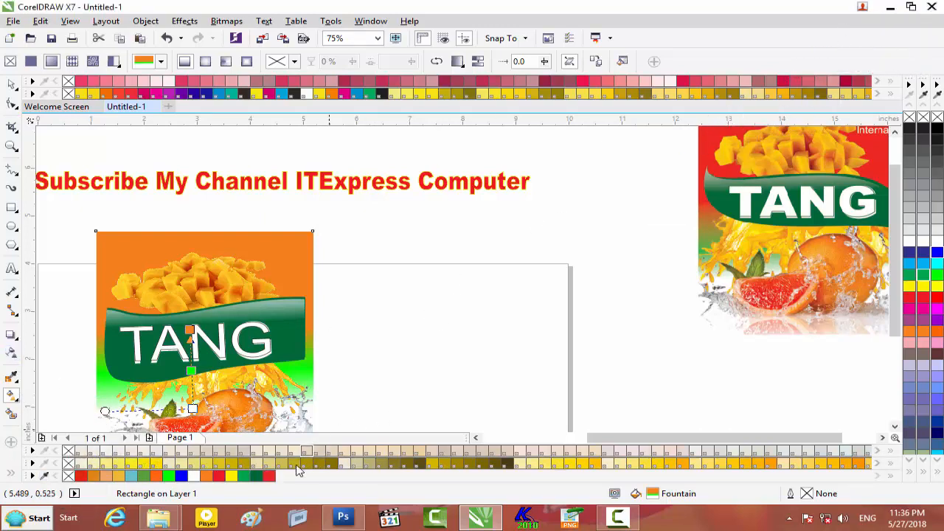
{"action": "left_click_drag", "start_coordinate": [269, 480], "coordinate": [208, 319]}
{"action": "left_click_drag", "start_coordinate": [194, 333], "coordinate": [191, 329]}
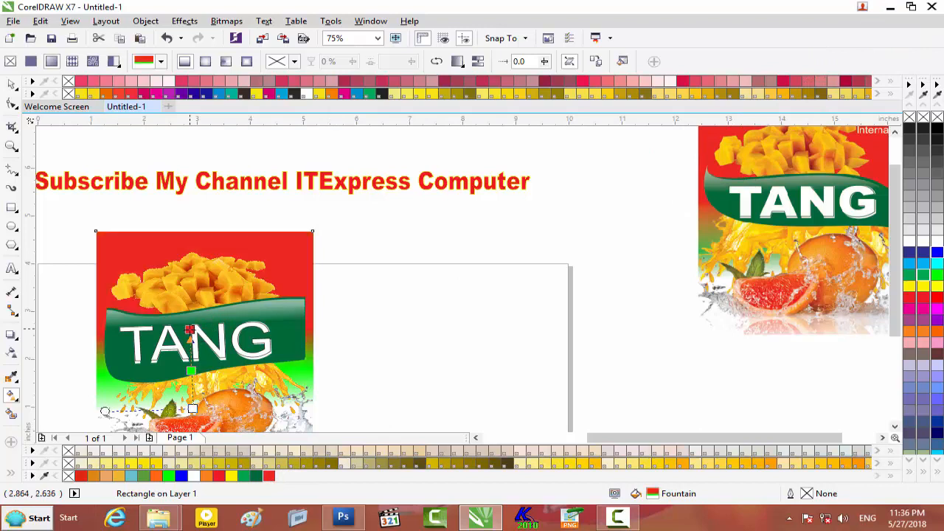
- Shorten the background gradient by lowering its red node and raising its white node toward the green one
{"action": "left_click", "coordinate": [191, 371]}
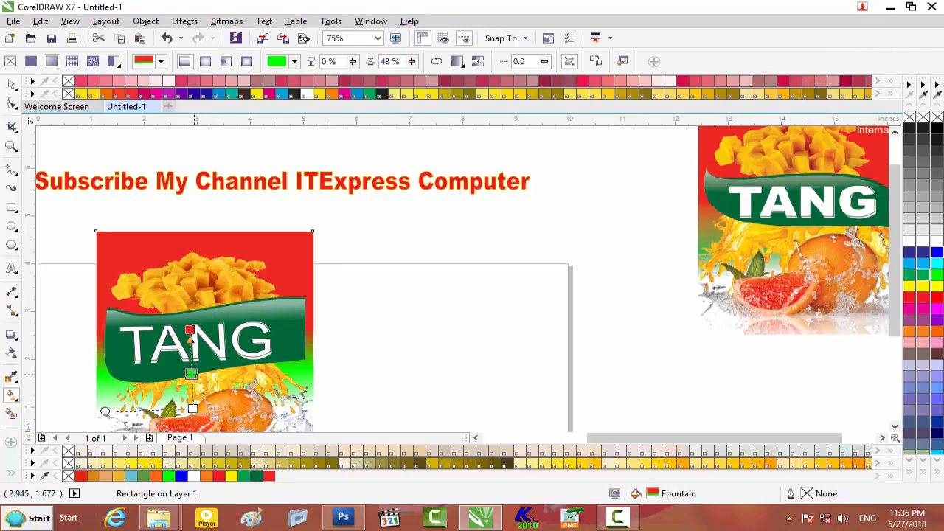
{"action": "mouse_move", "coordinate": [190, 330]}
{"action": "left_mouse_down"}
{"action": "mouse_move", "coordinate": [185, 352]}
{"action": "mouse_move", "coordinate": [195, 343]}
{"action": "left_mouse_up"}
{"action": "left_click_drag", "start_coordinate": [194, 405], "coordinate": [196, 395]}
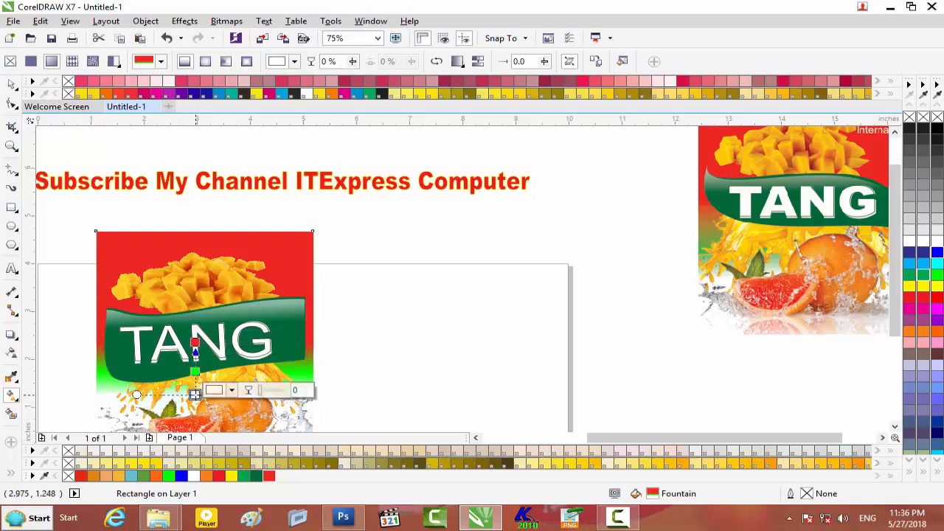
- Delete the channel subscription text above the package and the reference design image beside it
{"action": "scroll", "coordinate": [195, 382], "scroll_direction": "down", "scroll_amount": 1}
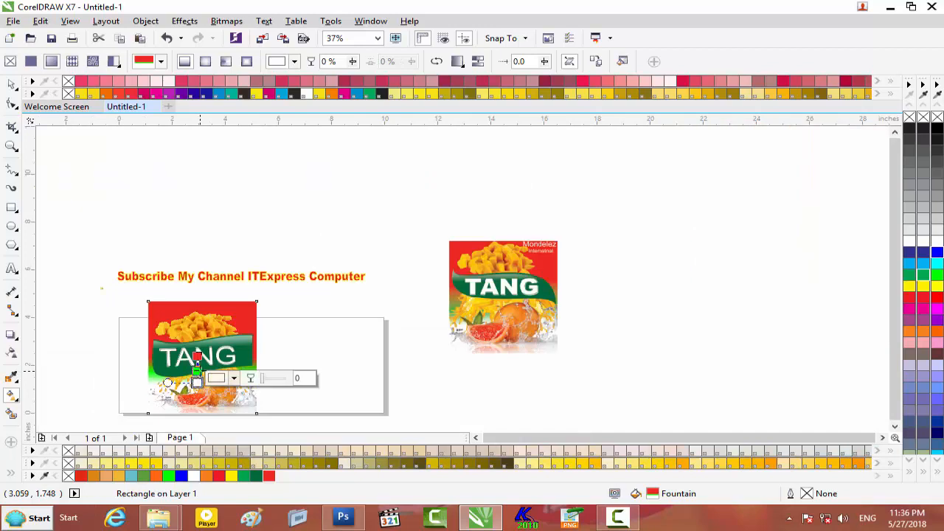
{"action": "left_click", "coordinate": [11, 86]}
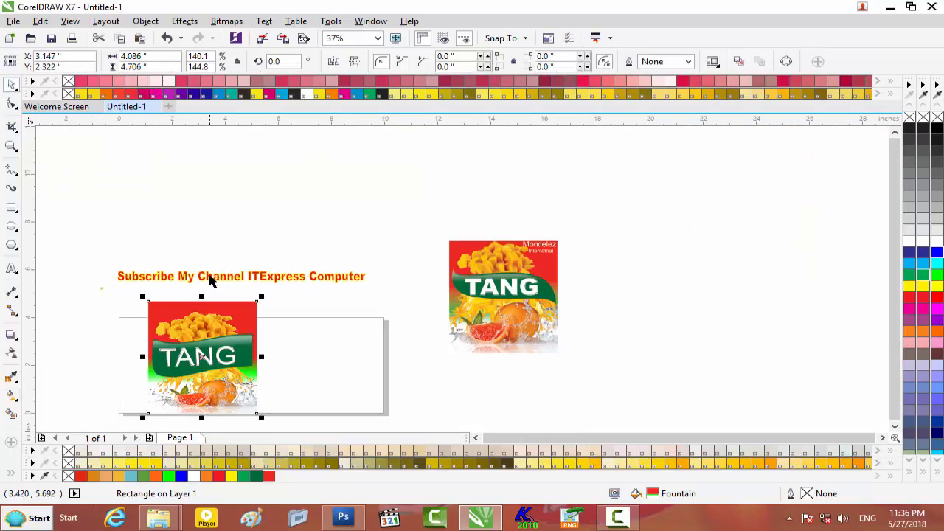
{"action": "left_click", "coordinate": [210, 280]}
{"action": "key", "text": "Delete"}
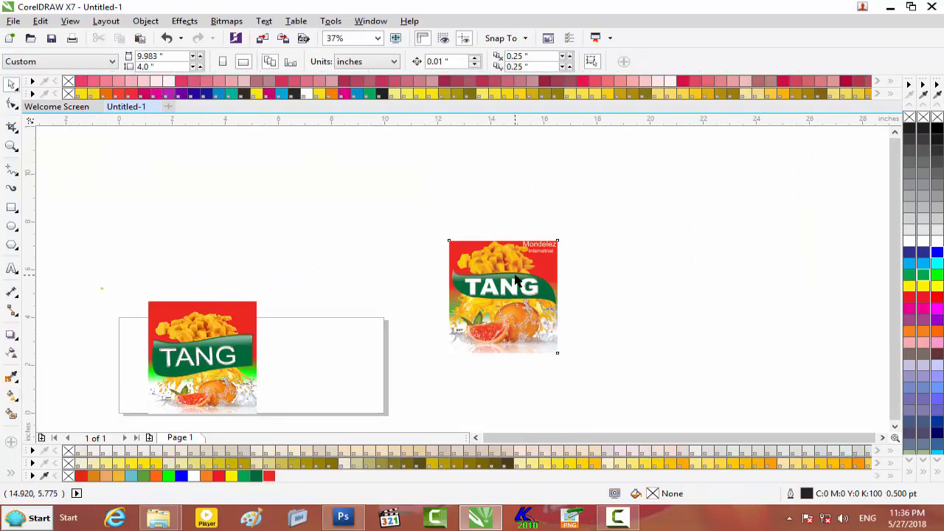
{"action": "left_click", "coordinate": [513, 284]}
{"action": "key", "text": "Delete"}
- Examine the package artwork and its surroundings with all objects selected, checking for stray items, and clear the selection
{"action": "scroll", "coordinate": [258, 301], "scroll_direction": "down", "scroll_amount": 1}
{"action": "left_click_drag", "start_coordinate": [165, 301], "coordinate": [288, 372]}
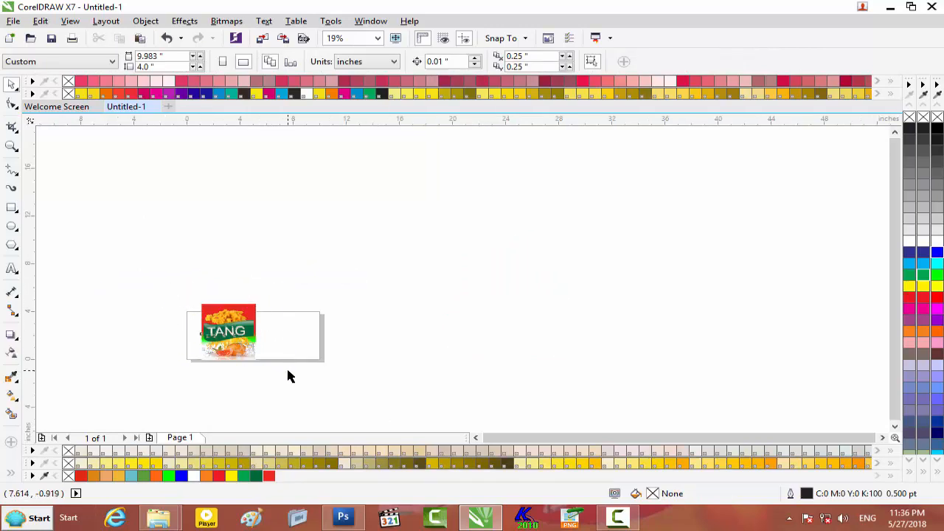
{"action": "scroll", "coordinate": [282, 369], "scroll_direction": "up", "scroll_amount": 2}
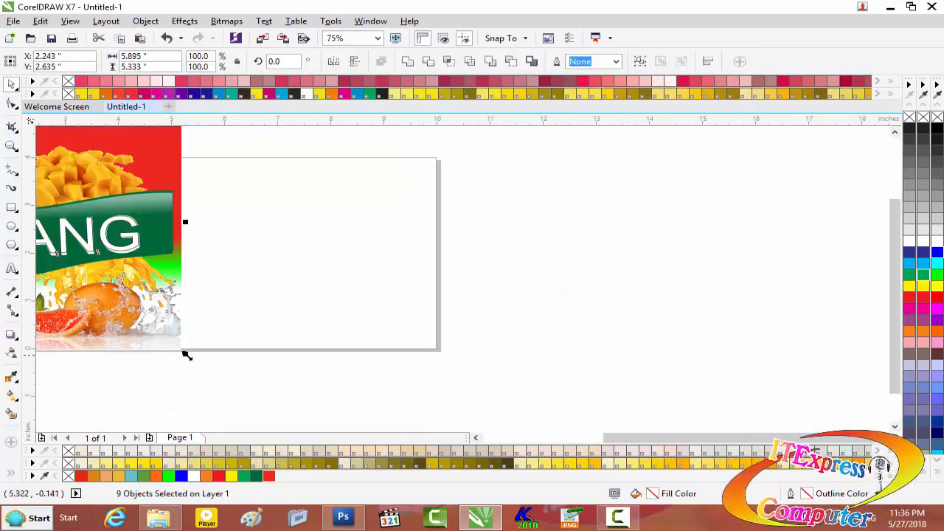
{"action": "scroll", "coordinate": [184, 354], "scroll_direction": "up", "scroll_amount": 1}
{"action": "scroll", "coordinate": [185, 354], "scroll_direction": "up", "scroll_amount": 1}
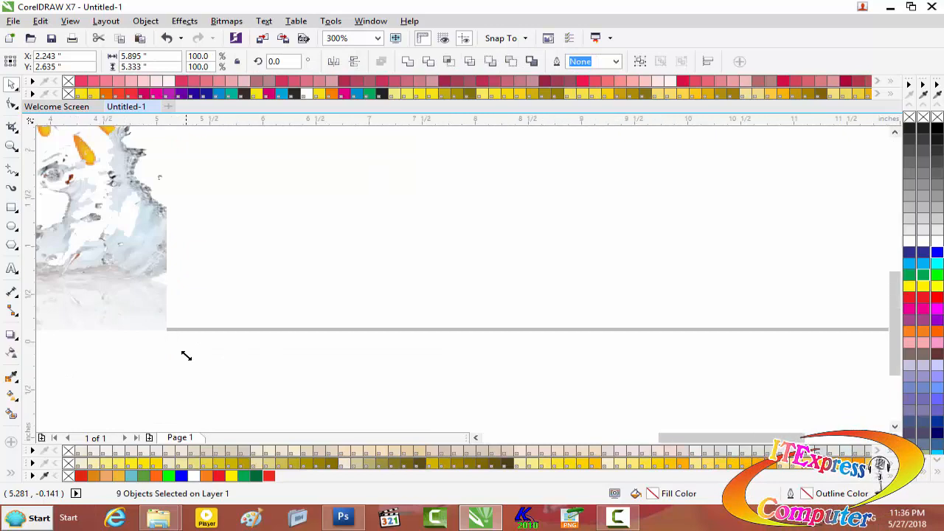
{"action": "scroll", "coordinate": [185, 355], "scroll_direction": "down", "scroll_amount": 4}
{"action": "scroll", "coordinate": [186, 355], "scroll_direction": "up", "scroll_amount": 2}
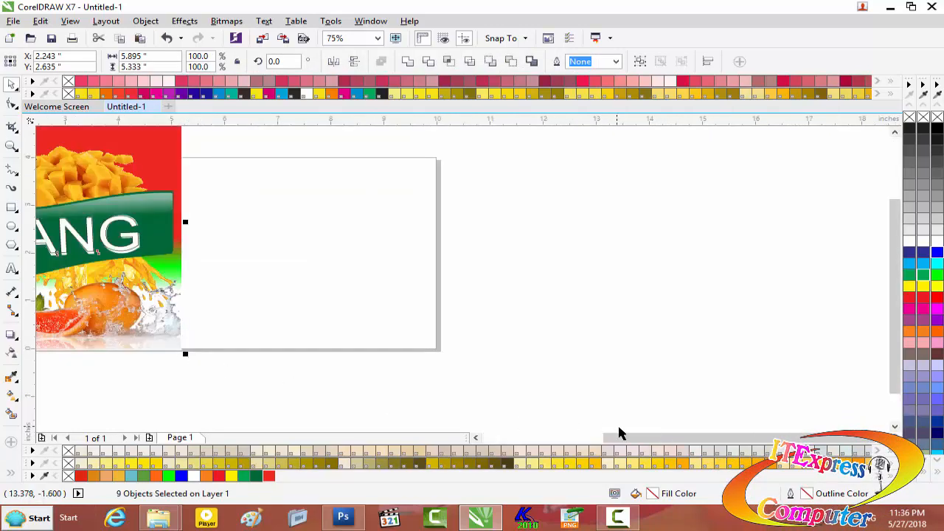
{"action": "scroll", "coordinate": [619, 435], "scroll_direction": "left", "scroll_amount": 5}
{"action": "scroll", "coordinate": [732, 225], "scroll_direction": "up", "scroll_amount": 3}
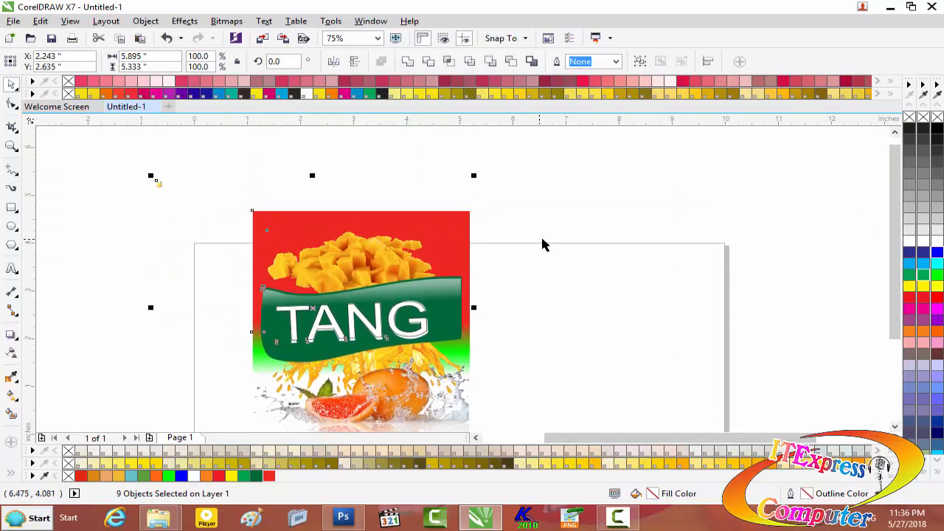
{"action": "left_click", "coordinate": [542, 245]}
{"action": "scroll", "coordinate": [316, 243], "scroll_direction": "down", "scroll_amount": 1}
{"action": "scroll", "coordinate": [315, 243], "scroll_direction": "up", "scroll_amount": 1}
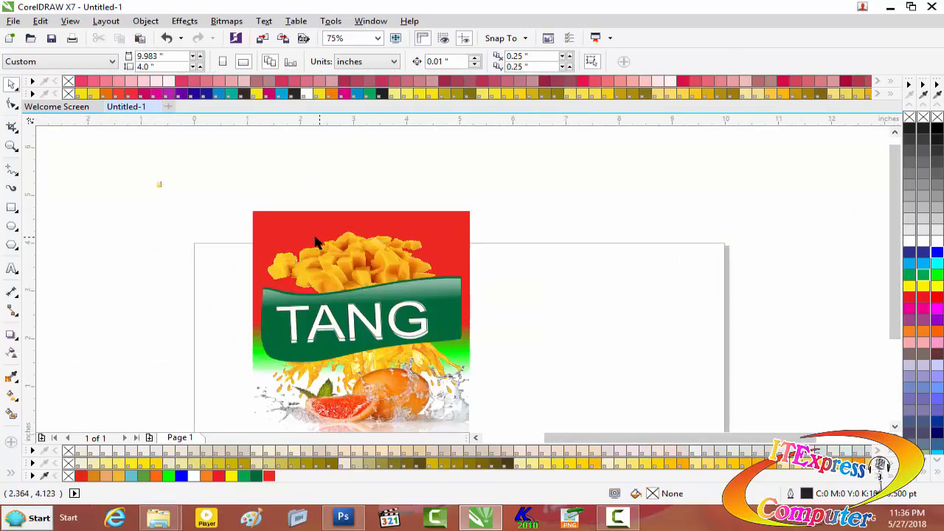
- Move the tiny stray jug image onto the water splash beside the orange and enlarge it
{"action": "left_click", "coordinate": [160, 183]}
{"action": "left_click_drag", "start_coordinate": [160, 184], "coordinate": [448, 408]}
{"action": "scroll", "coordinate": [453, 401], "scroll_direction": "up", "scroll_amount": 1}
{"action": "scroll", "coordinate": [452, 402], "scroll_direction": "up", "scroll_amount": 1}
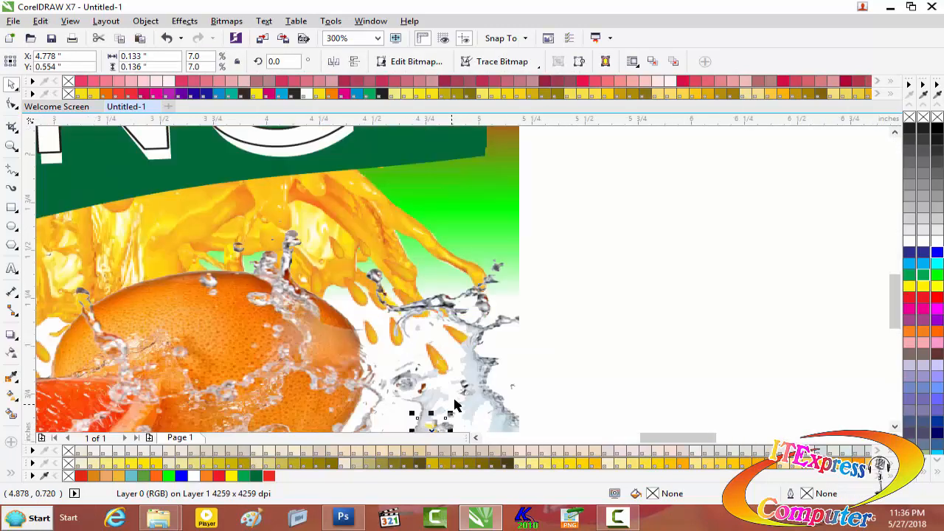
{"action": "left_click_drag", "start_coordinate": [895, 310], "coordinate": [894, 352]}
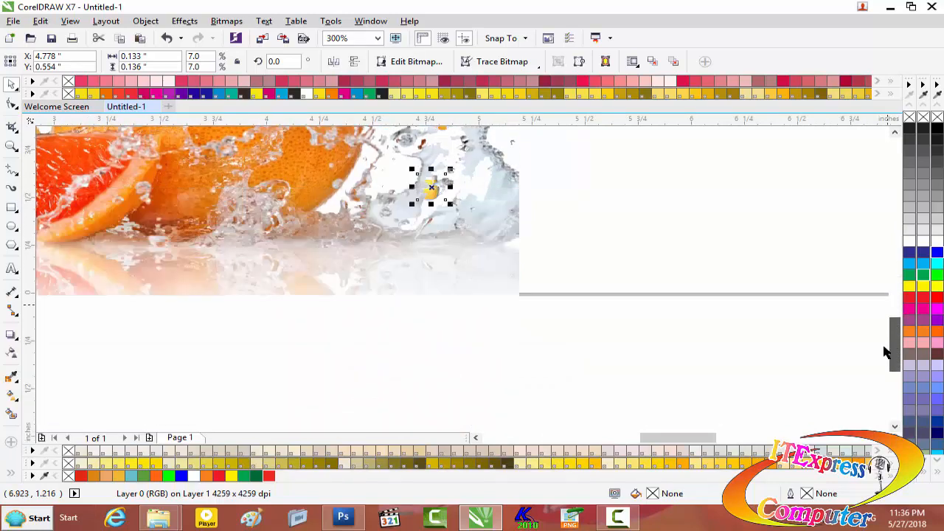
{"action": "left_click_drag", "start_coordinate": [452, 170], "coordinate": [481, 182]}
- Try to select and reposition the jug image behind the water splash, undoing the accidental move of the splash bitmap
{"action": "left_click_drag", "start_coordinate": [438, 216], "coordinate": [448, 241]}
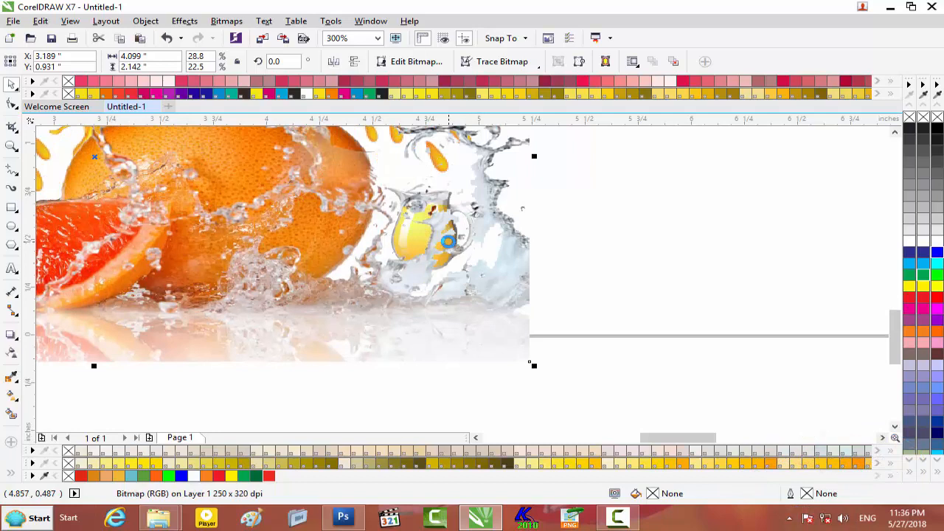
{"action": "key", "text": "ctrl+z"}
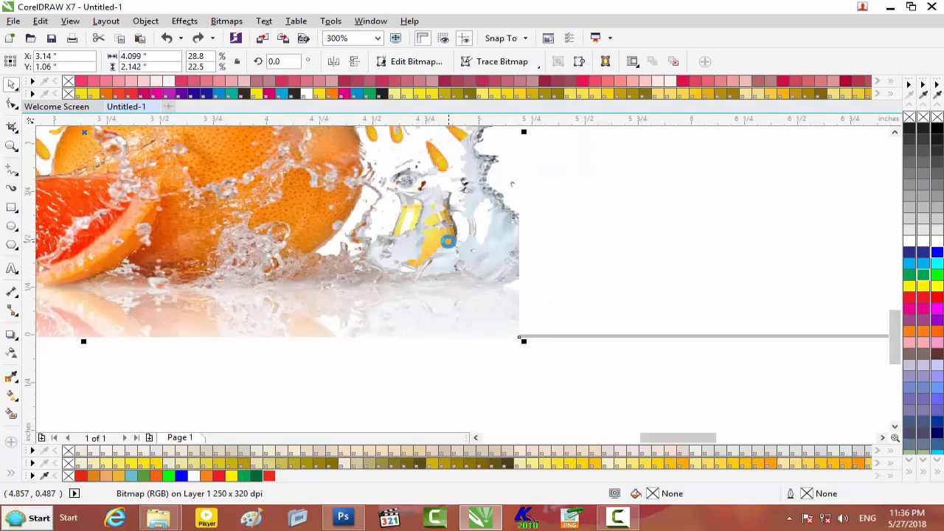
{"action": "left_click", "coordinate": [604, 216]}
{"action": "left_click", "coordinate": [436, 203]}
{"action": "left_click", "coordinate": [566, 220]}
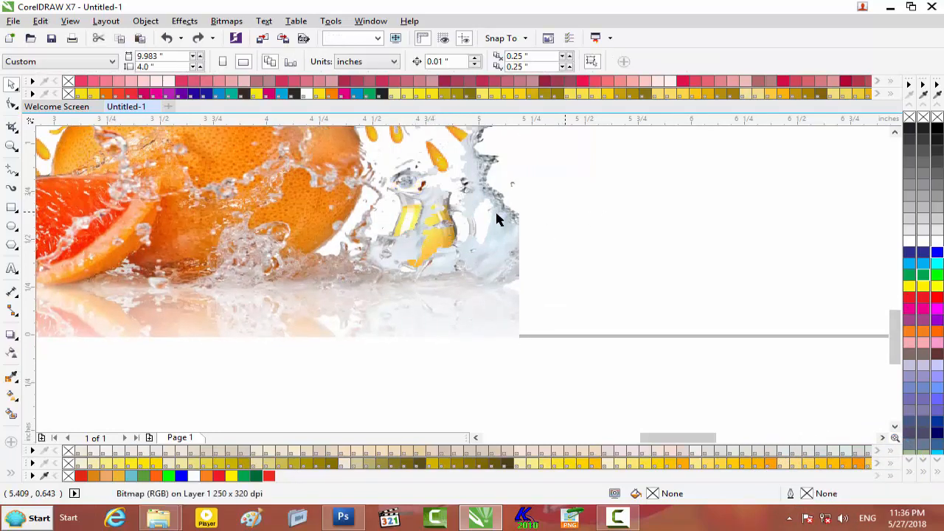
{"action": "scroll", "coordinate": [397, 192], "scroll_direction": "up", "scroll_amount": 2}
{"action": "scroll", "coordinate": [397, 193], "scroll_direction": "up", "scroll_amount": 1}
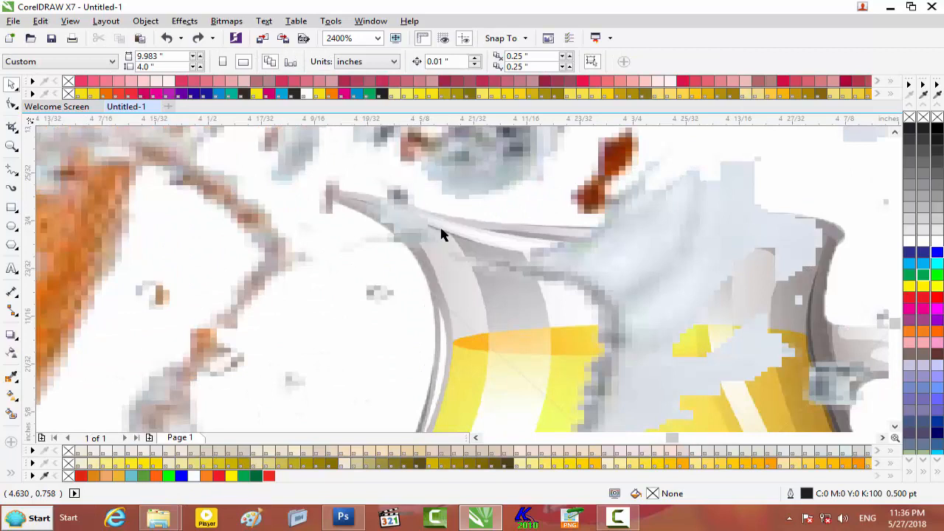
{"action": "left_click", "coordinate": [331, 195]}
{"action": "scroll", "coordinate": [641, 241], "scroll_direction": "down", "scroll_amount": 3}
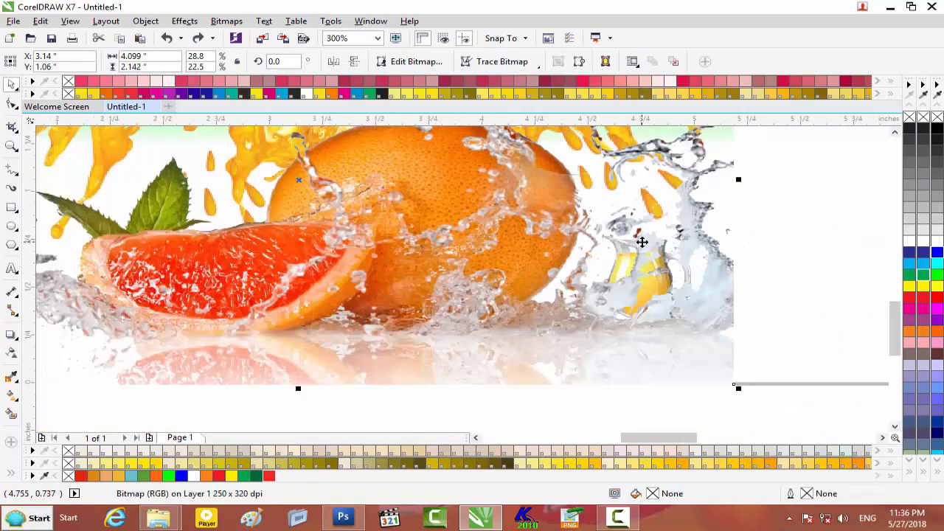
{"action": "left_click", "coordinate": [767, 243]}
- Export the package design as a JPG named Tang on Local Disk (H:), using CMYK color and High quality at 80%
{"action": "scroll", "coordinate": [732, 246], "scroll_direction": "down", "scroll_amount": 2}
{"action": "scroll", "coordinate": [732, 248], "scroll_direction": "up", "scroll_amount": 1}
{"action": "scroll", "coordinate": [732, 248], "scroll_direction": "up", "scroll_amount": 1}
{"action": "scroll", "coordinate": [731, 246], "scroll_direction": "down", "scroll_amount": 1}
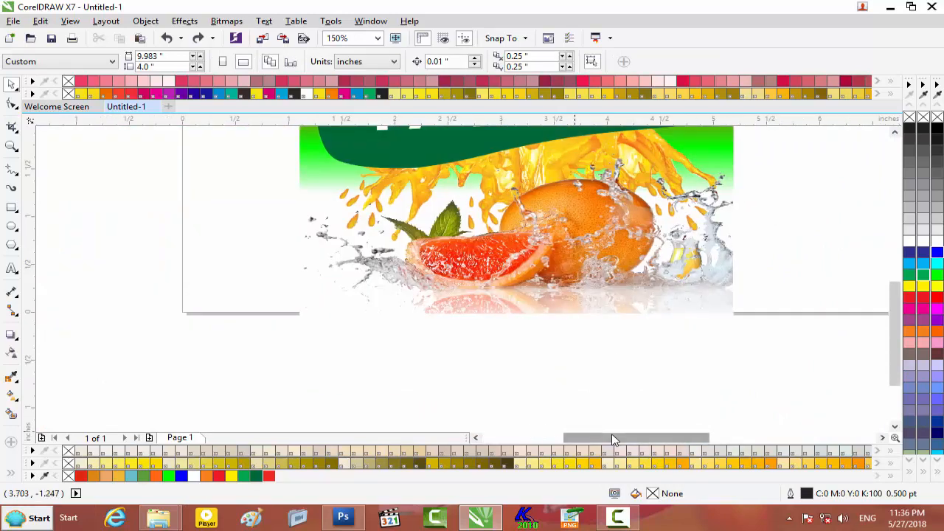
{"action": "left_click_drag", "start_coordinate": [612, 436], "coordinate": [624, 436]}
{"action": "scroll", "coordinate": [478, 352], "scroll_direction": "down", "scroll_amount": 2}
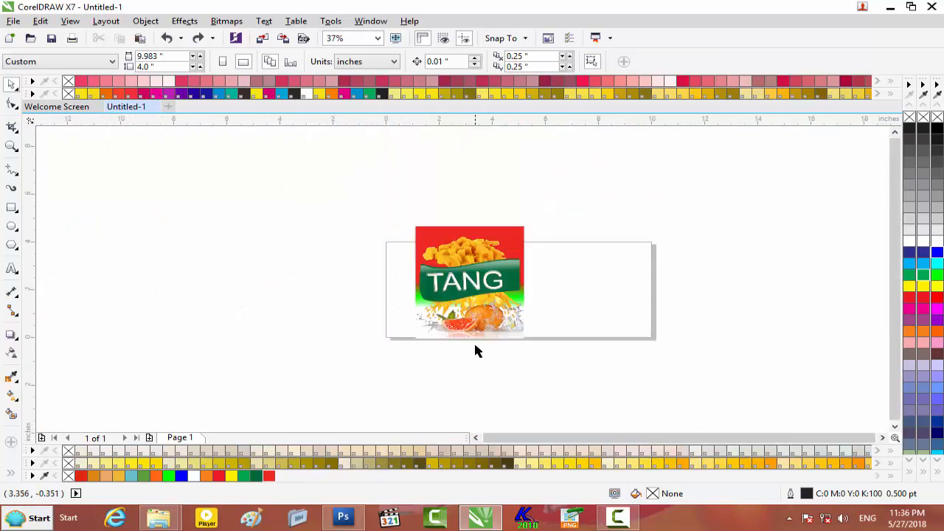
{"action": "key", "text": "ctrl+e"}
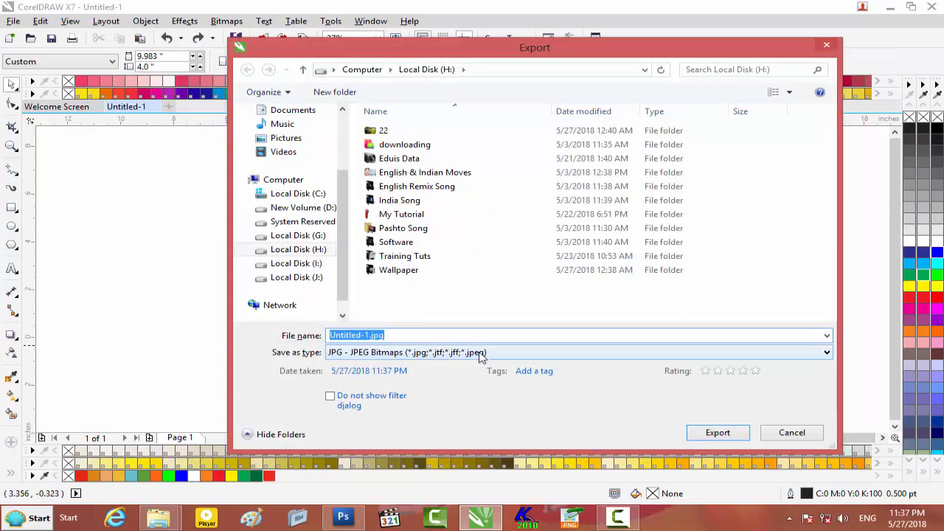
{"action": "key", "text": "BackSpace"}
{"action": "type", "text": "Tang"}
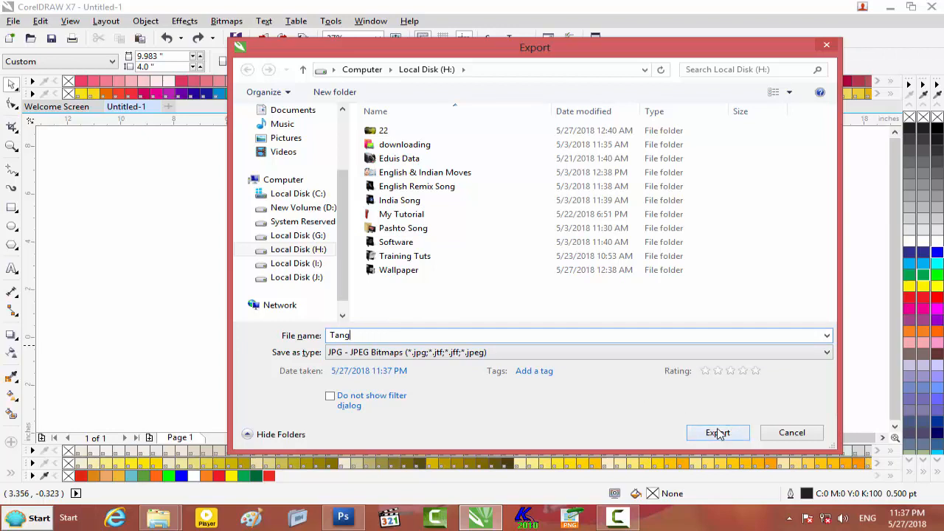
{"action": "left_click", "coordinate": [617, 354]}
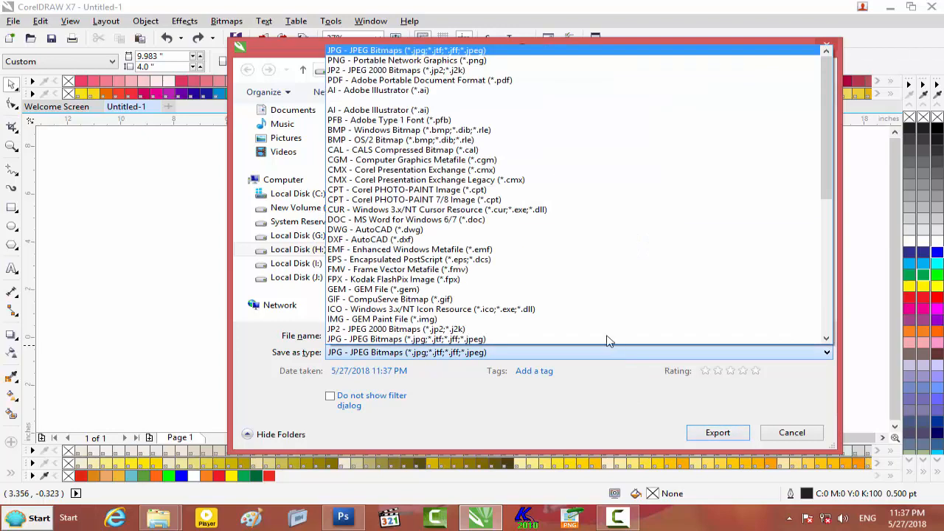
{"action": "left_click", "coordinate": [383, 51]}
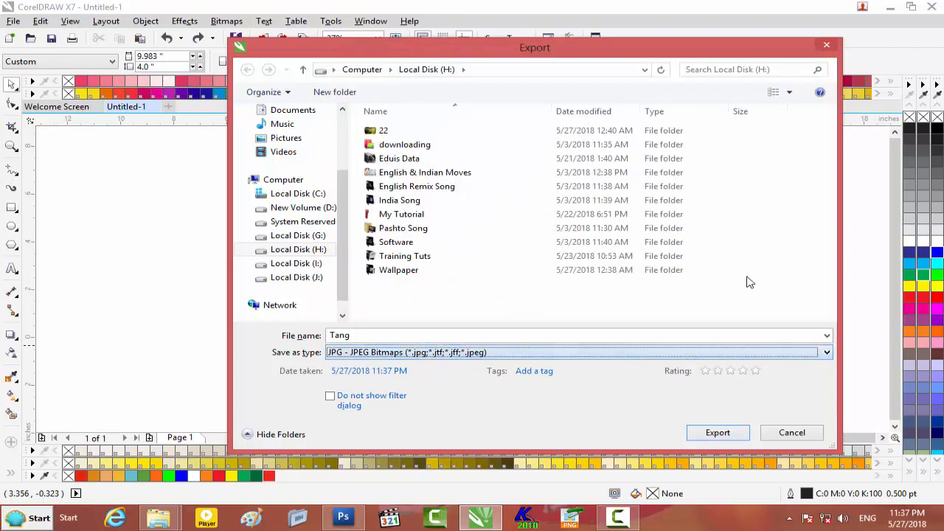
{"action": "left_click", "coordinate": [716, 433]}
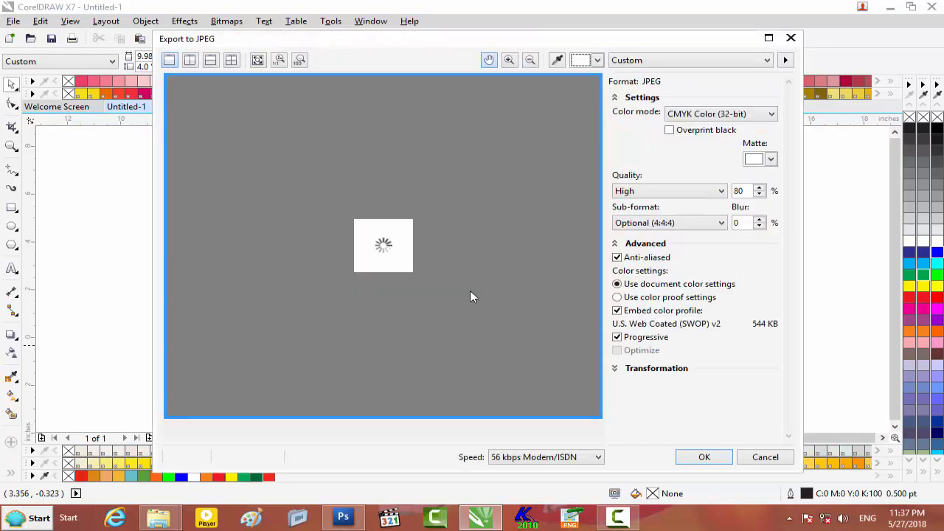
{"action": "left_click", "coordinate": [702, 457]}
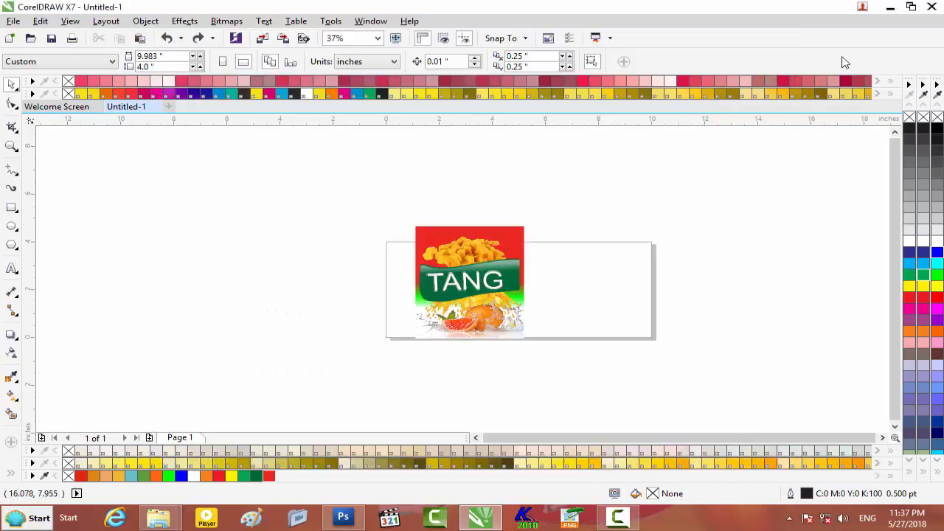
- Switch to File Explorer, go to Local Disk (H:), and view the exported Tang.jpg in Windows Photo Viewer, closing it when done
{"action": "left_click", "coordinate": [890, 7]}
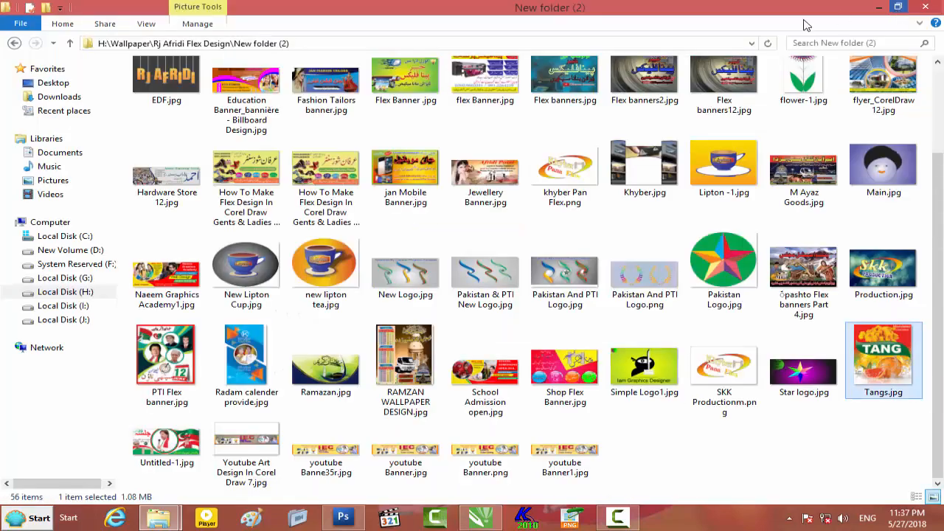
{"action": "left_click", "coordinate": [14, 44]}
{"action": "left_click", "coordinate": [14, 44]}
{"action": "left_click", "coordinate": [14, 43]}
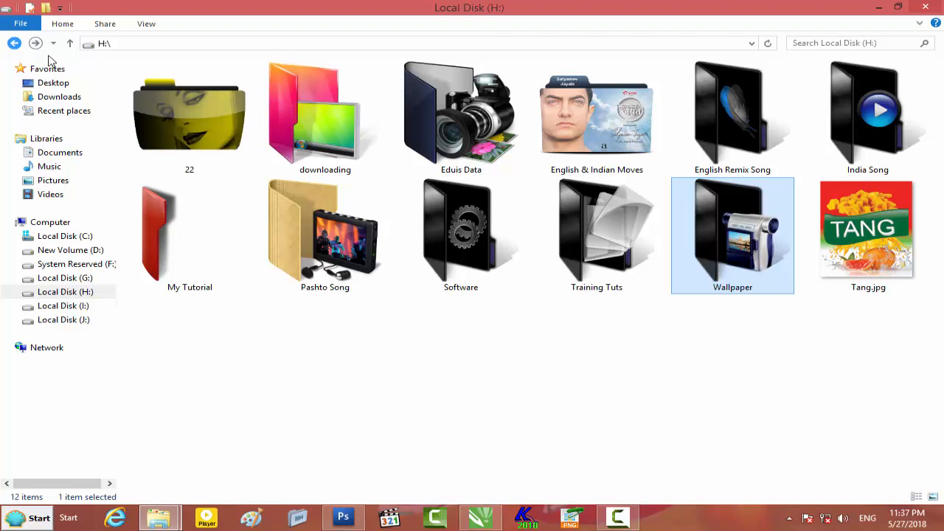
{"action": "double_click", "coordinate": [866, 233]}
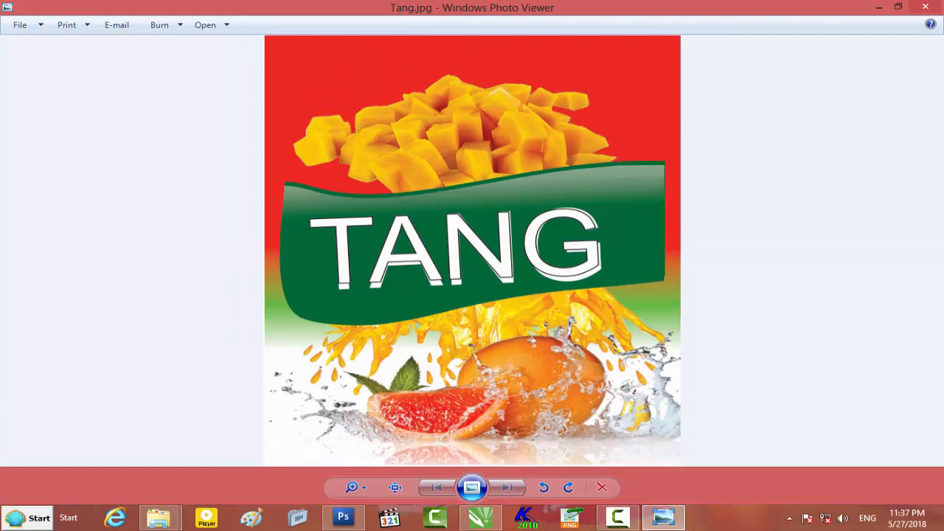
{"action": "left_click", "coordinate": [925, 7]}
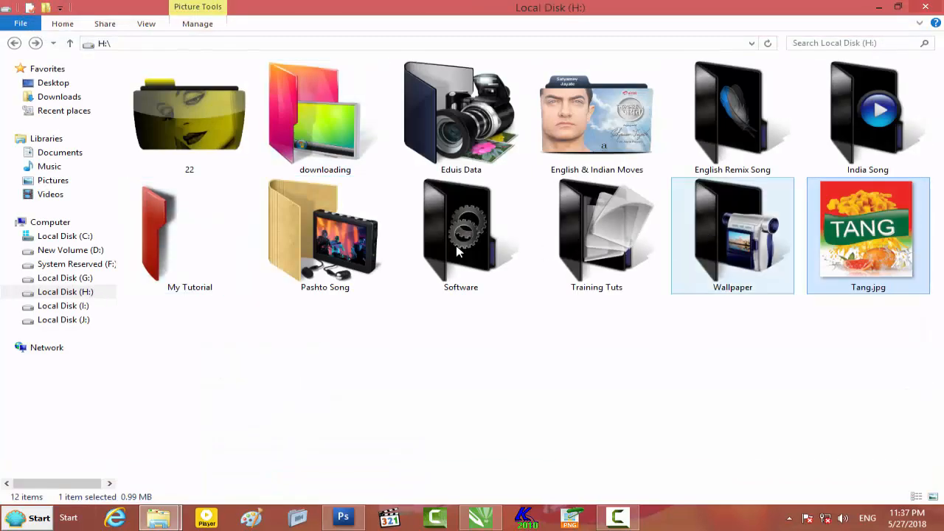
- Find Tangs.cdr in the Corel Drw CDR File folder under Wallpaper, and minimize the File Explorer window
{"action": "left_click", "coordinate": [216, 244]}
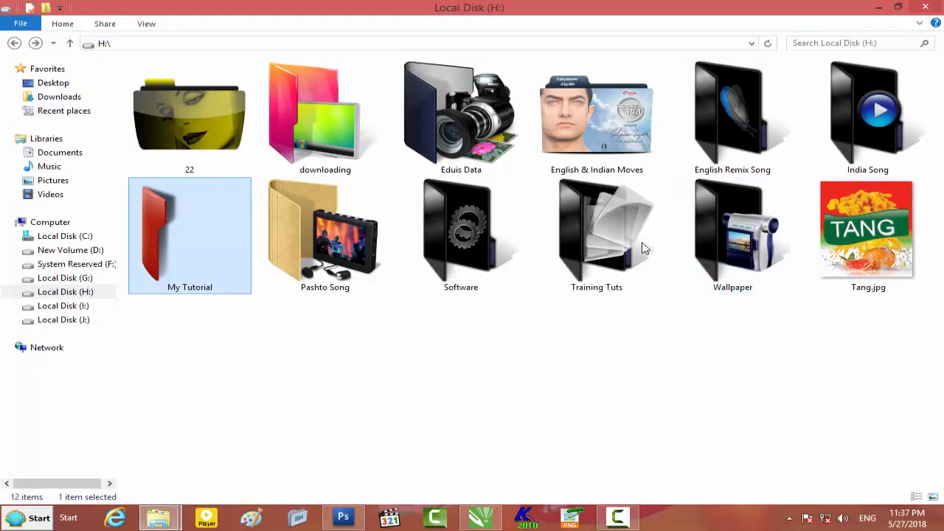
{"action": "double_click", "coordinate": [709, 247]}
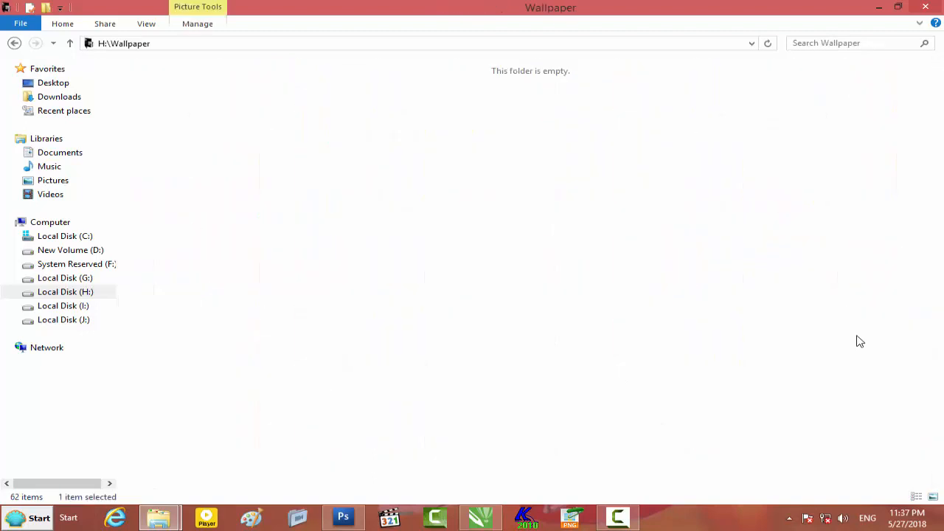
{"action": "double_click", "coordinate": [247, 100]}
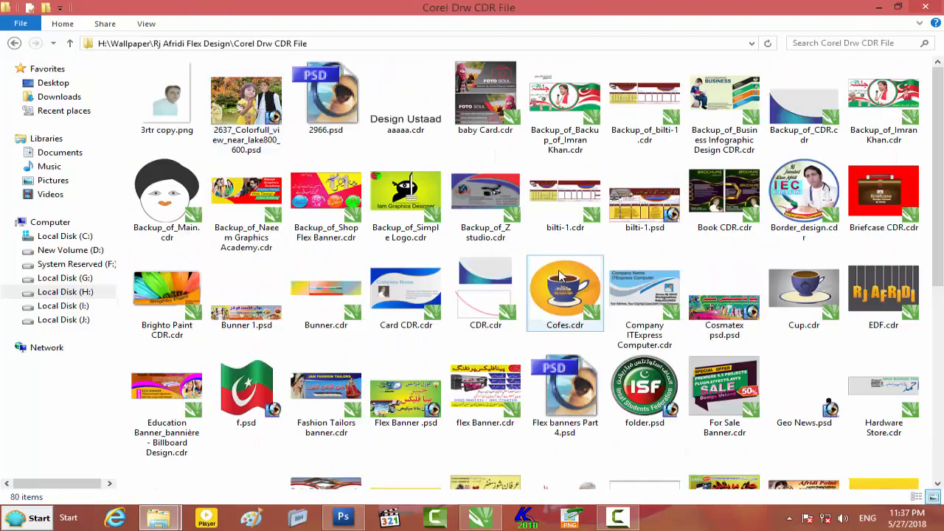
{"action": "scroll", "coordinate": [559, 276], "scroll_direction": "down", "scroll_amount": 5}
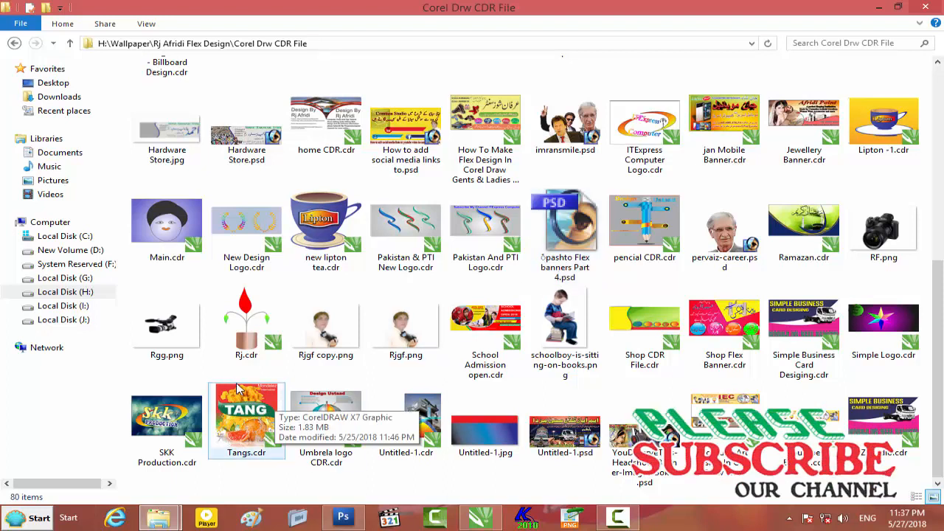
{"action": "left_click", "coordinate": [881, 6]}
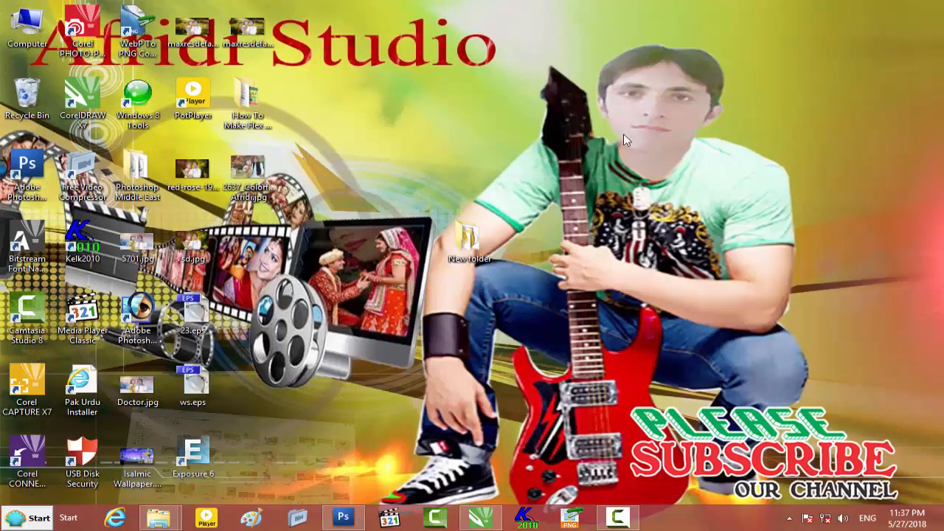